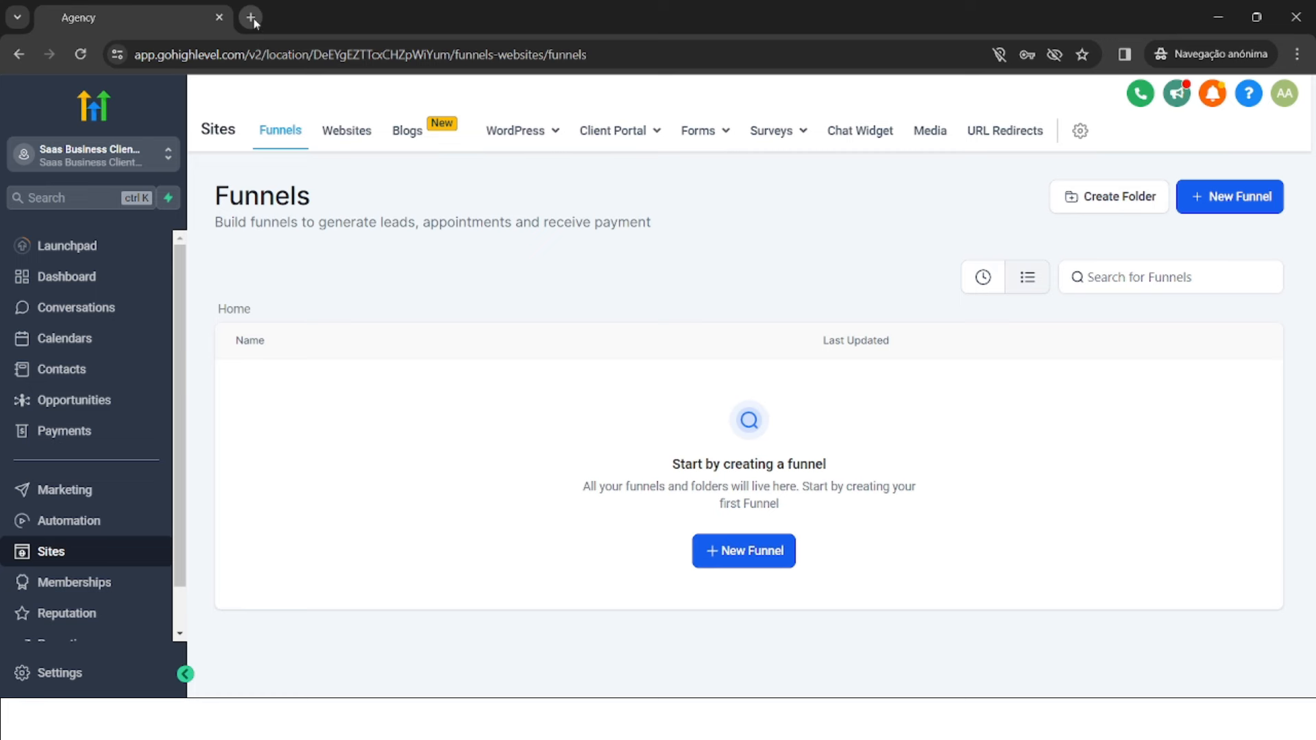
- Search Google for "garagiste à Toulouse" in a new browser tab
{"action": "left_click", "coordinate": [251, 18]}
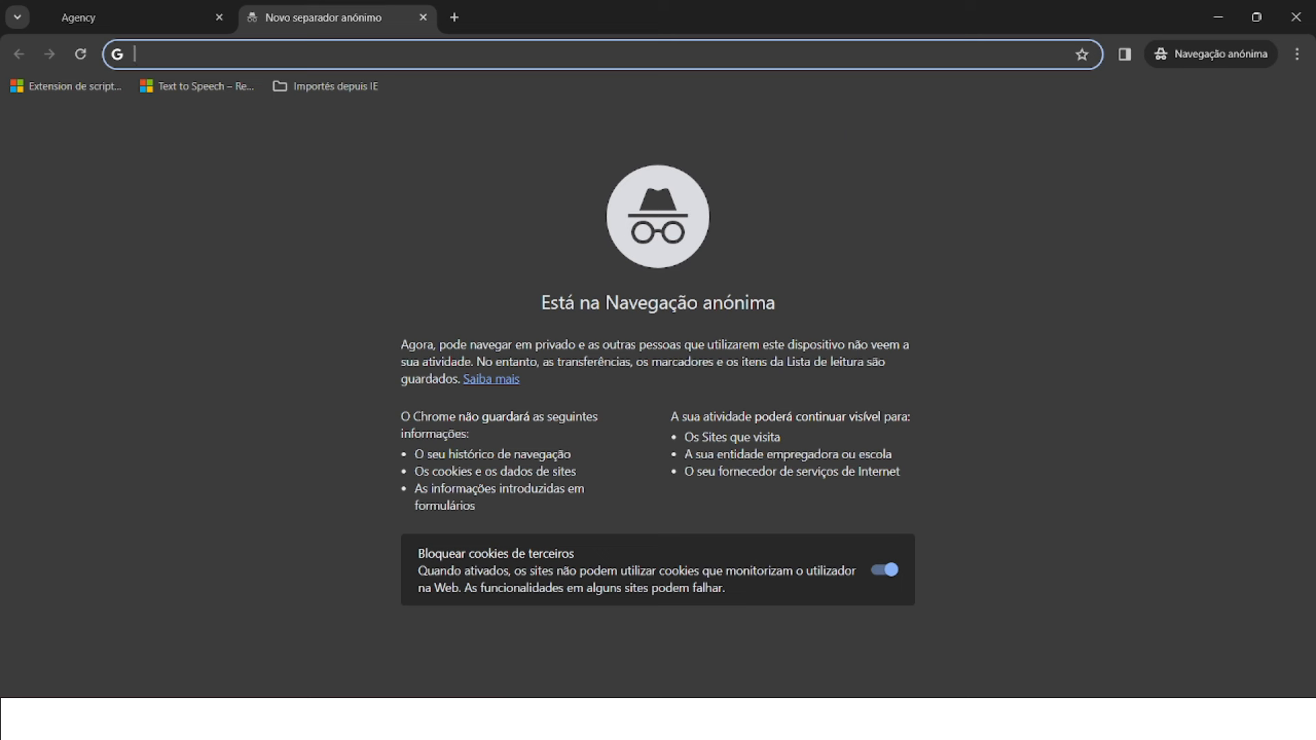
{"action": "type", "text": "garagiste "}
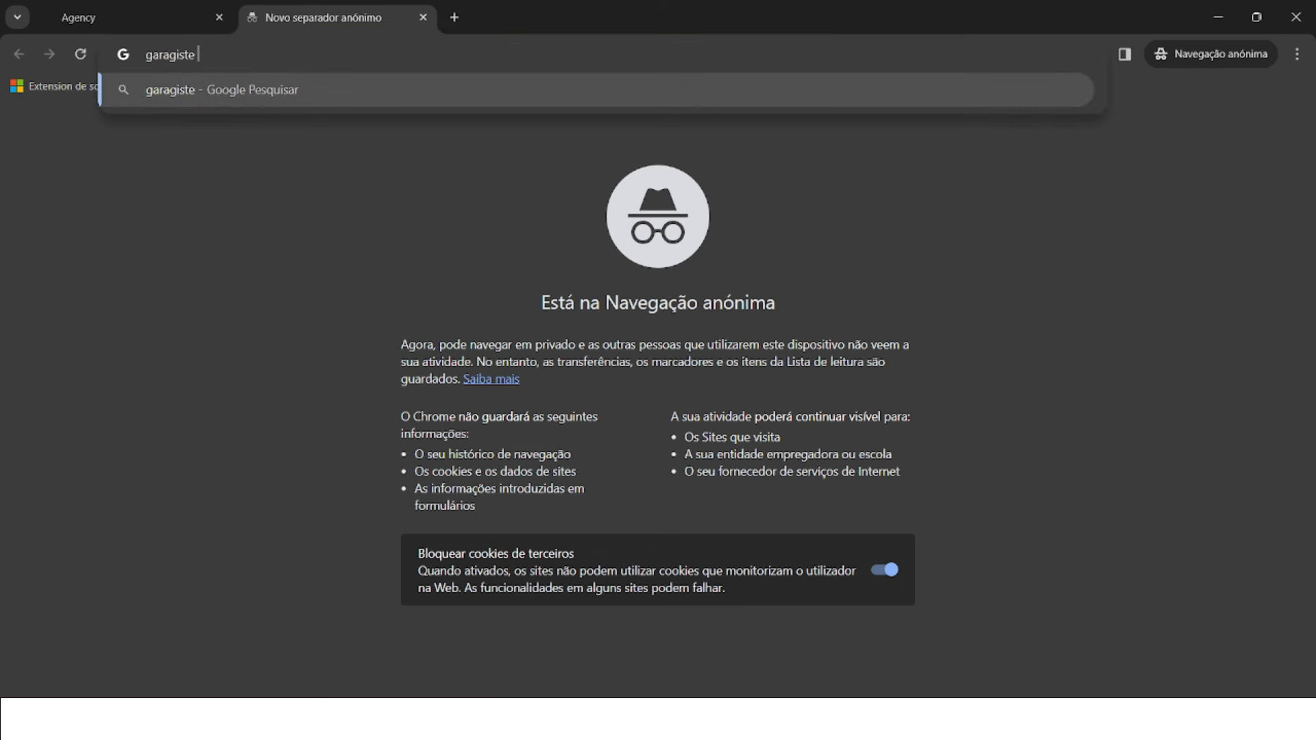
{"action": "type", "text": "à Toulouse"}
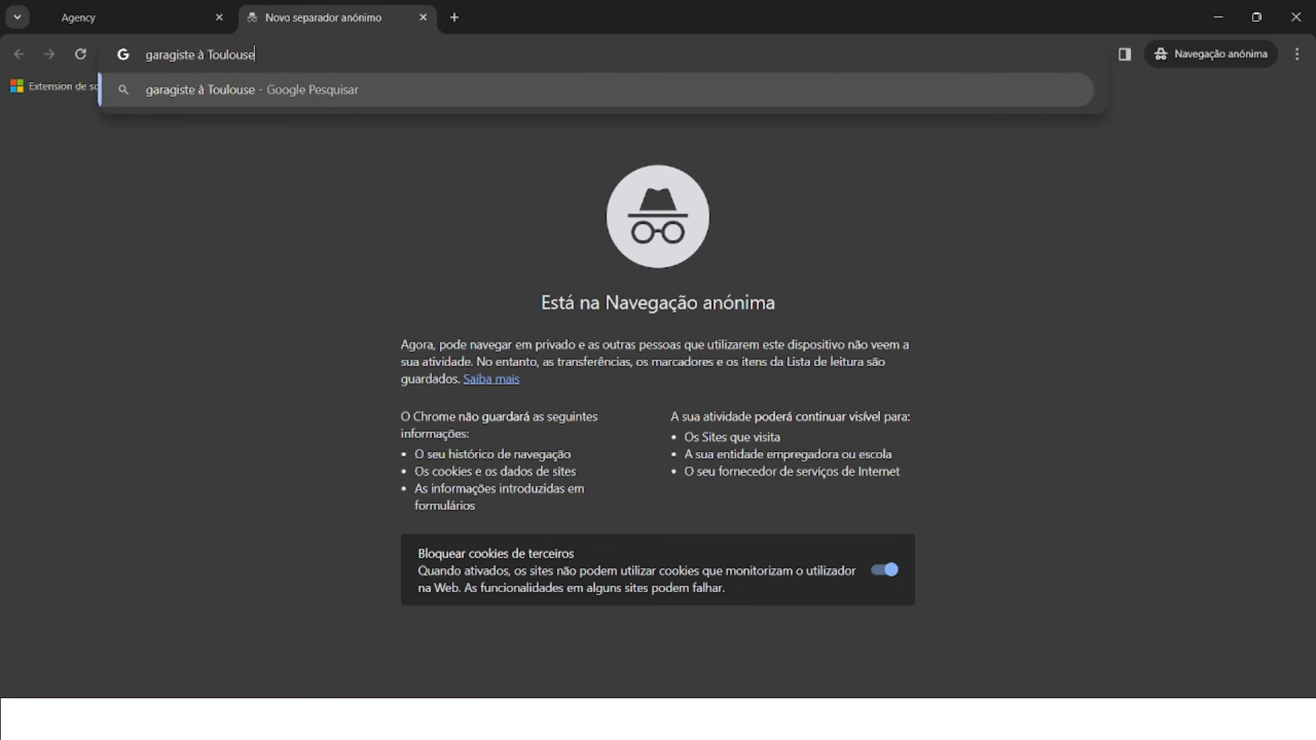
{"action": "key", "text": "Return"}
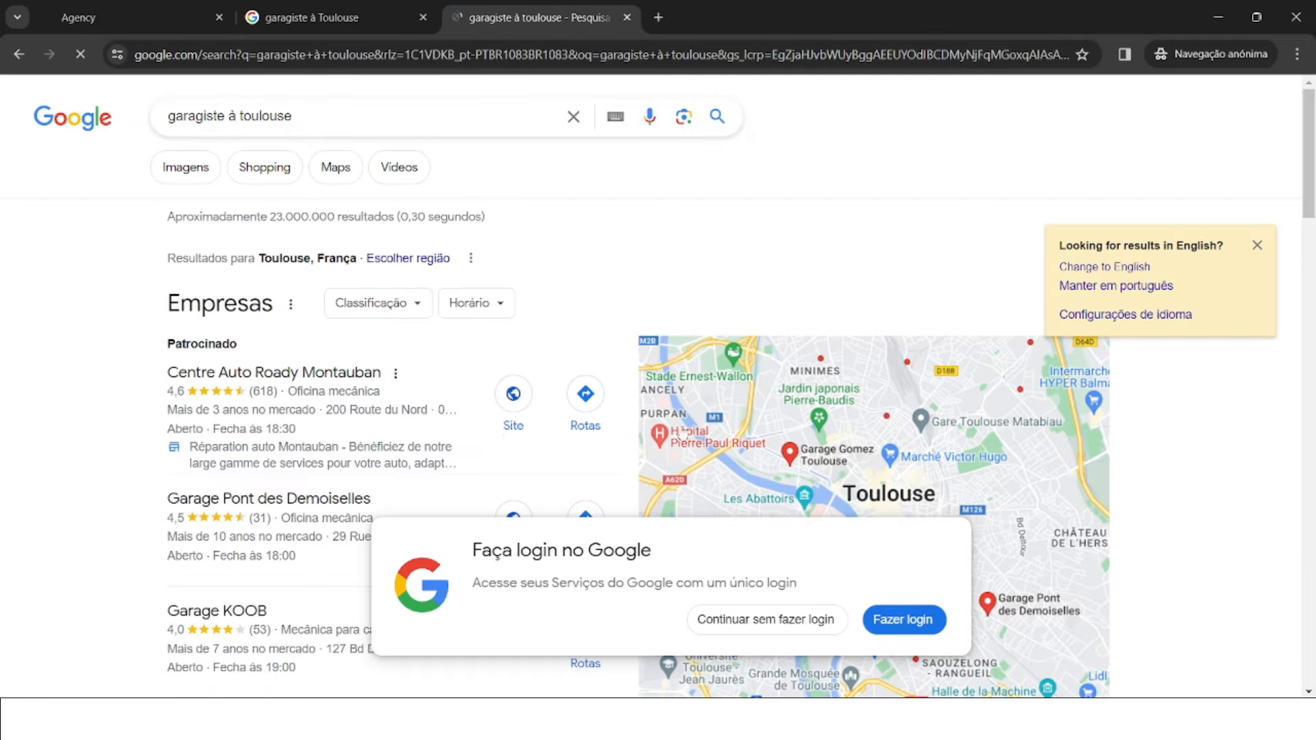
- Examine the Toulouse garage search results far down the list, repeatedly loading more results
{"action": "scroll", "coordinate": [817, 595], "scroll_direction": "down", "scroll_amount": 15}
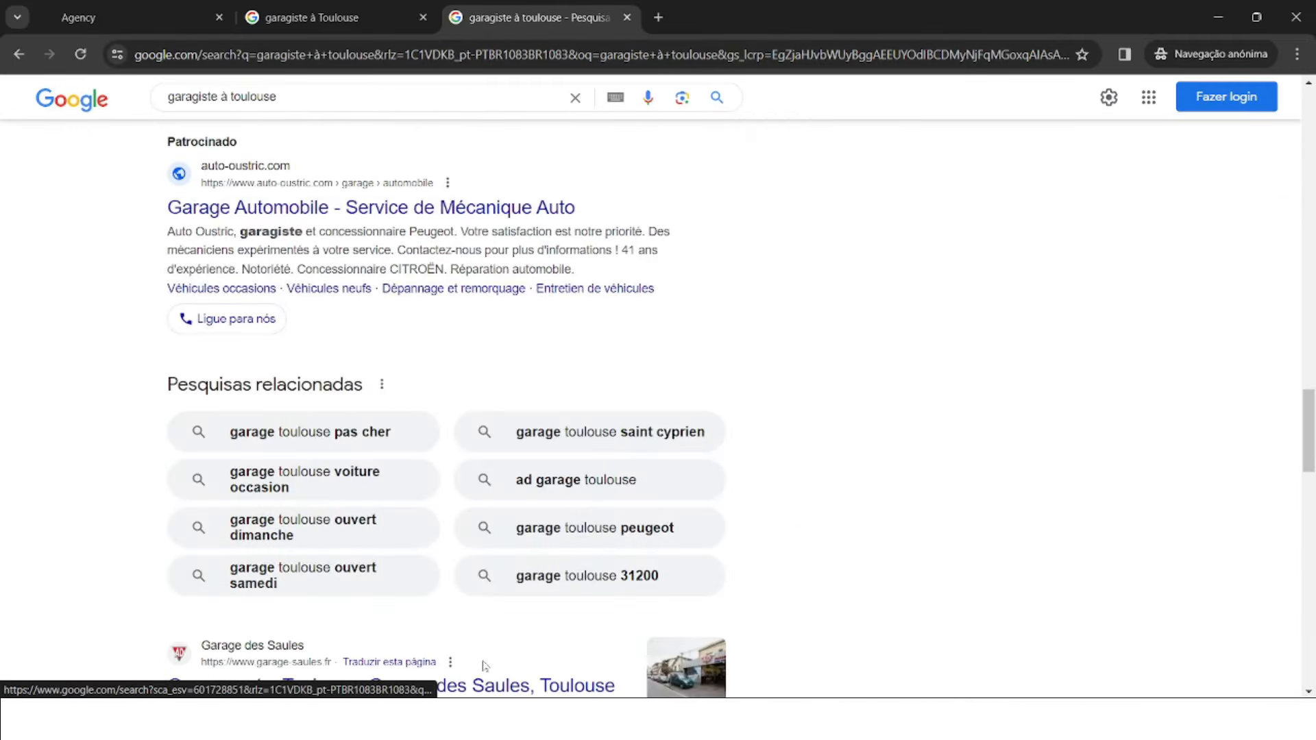
{"action": "scroll", "coordinate": [445, 412], "scroll_direction": "down", "scroll_amount": 20}
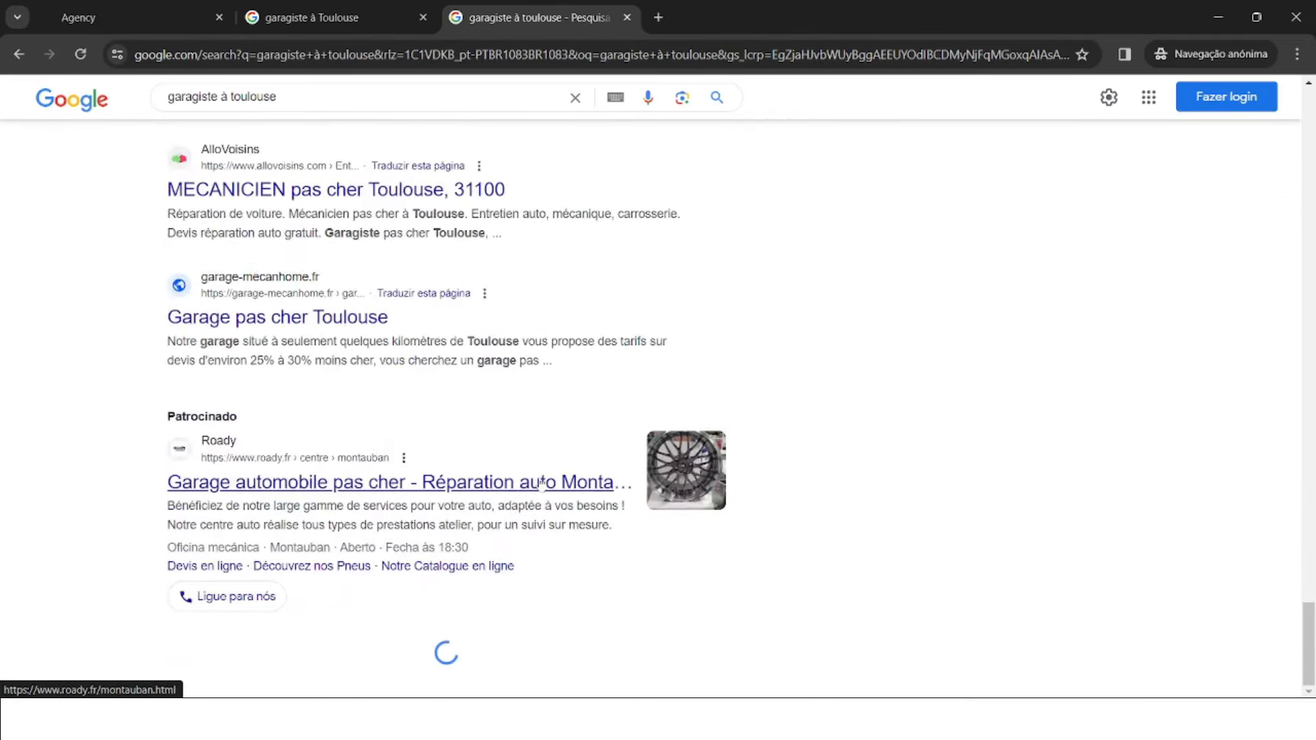
{"action": "scroll", "coordinate": [542, 483], "scroll_direction": "down", "scroll_amount": 10}
{"action": "scroll", "coordinate": [542, 484], "scroll_direction": "down", "scroll_amount": 10}
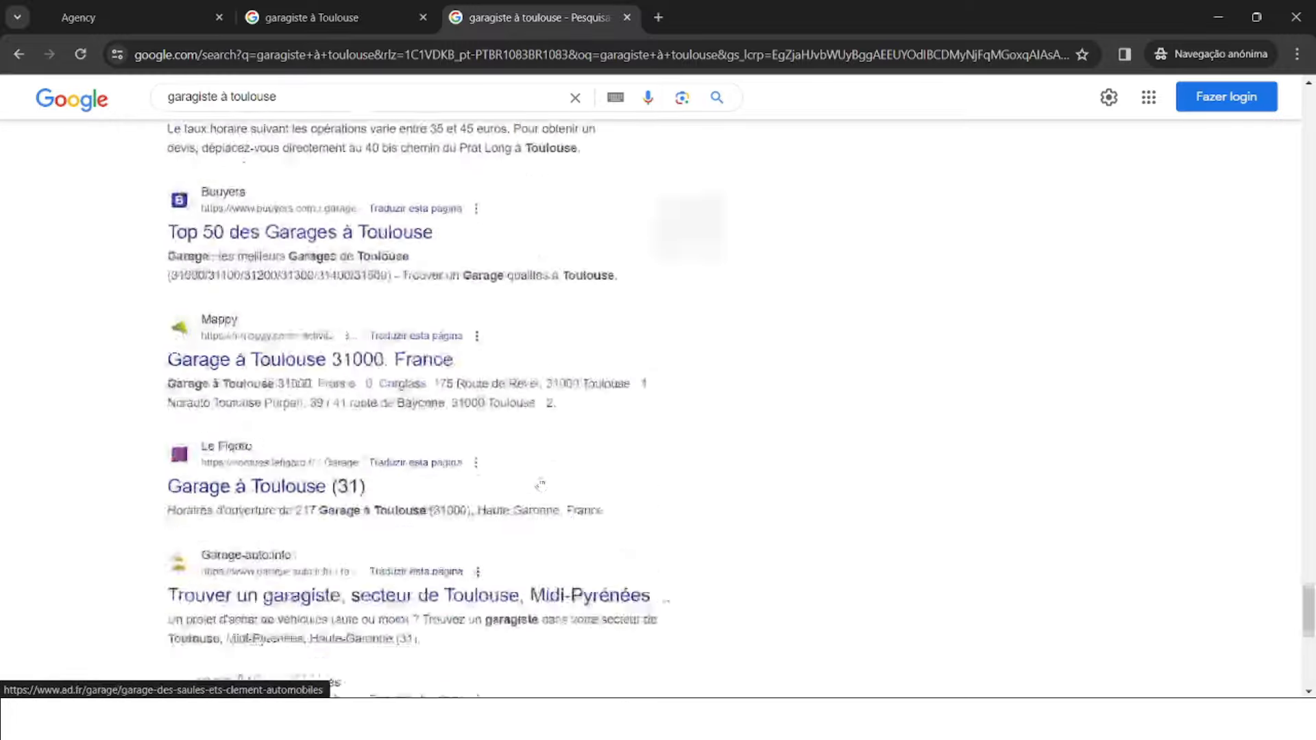
{"action": "scroll", "coordinate": [542, 484], "scroll_direction": "down", "scroll_amount": 15}
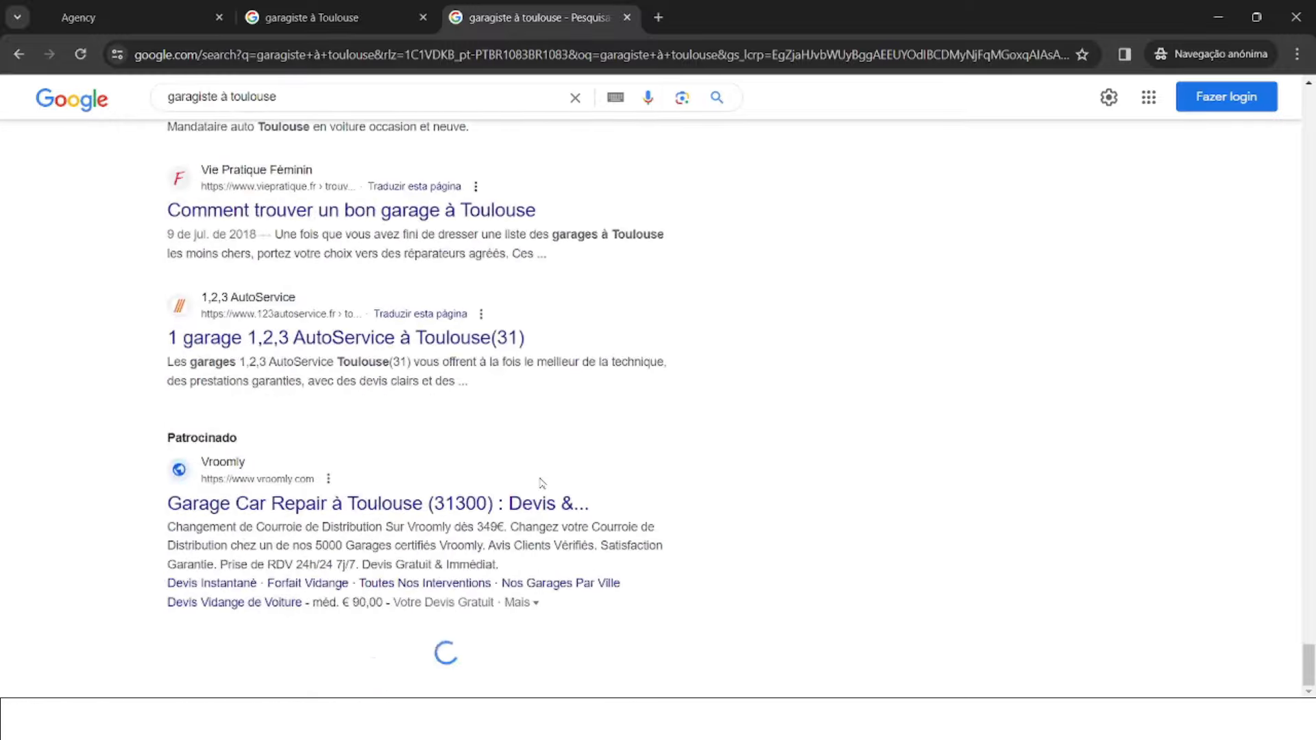
{"action": "scroll", "coordinate": [542, 483], "scroll_direction": "down", "scroll_amount": 5}
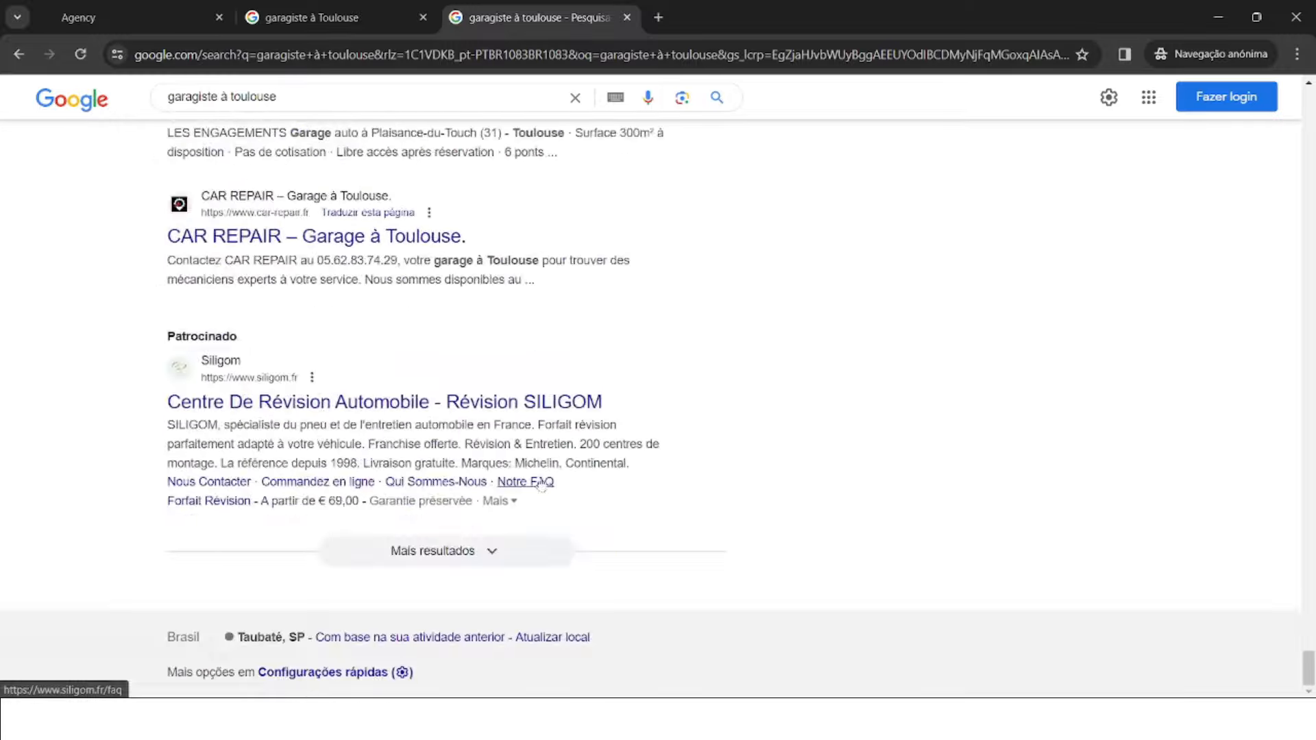
{"action": "left_click", "coordinate": [458, 552]}
{"action": "scroll", "coordinate": [544, 403], "scroll_direction": "down", "scroll_amount": 10}
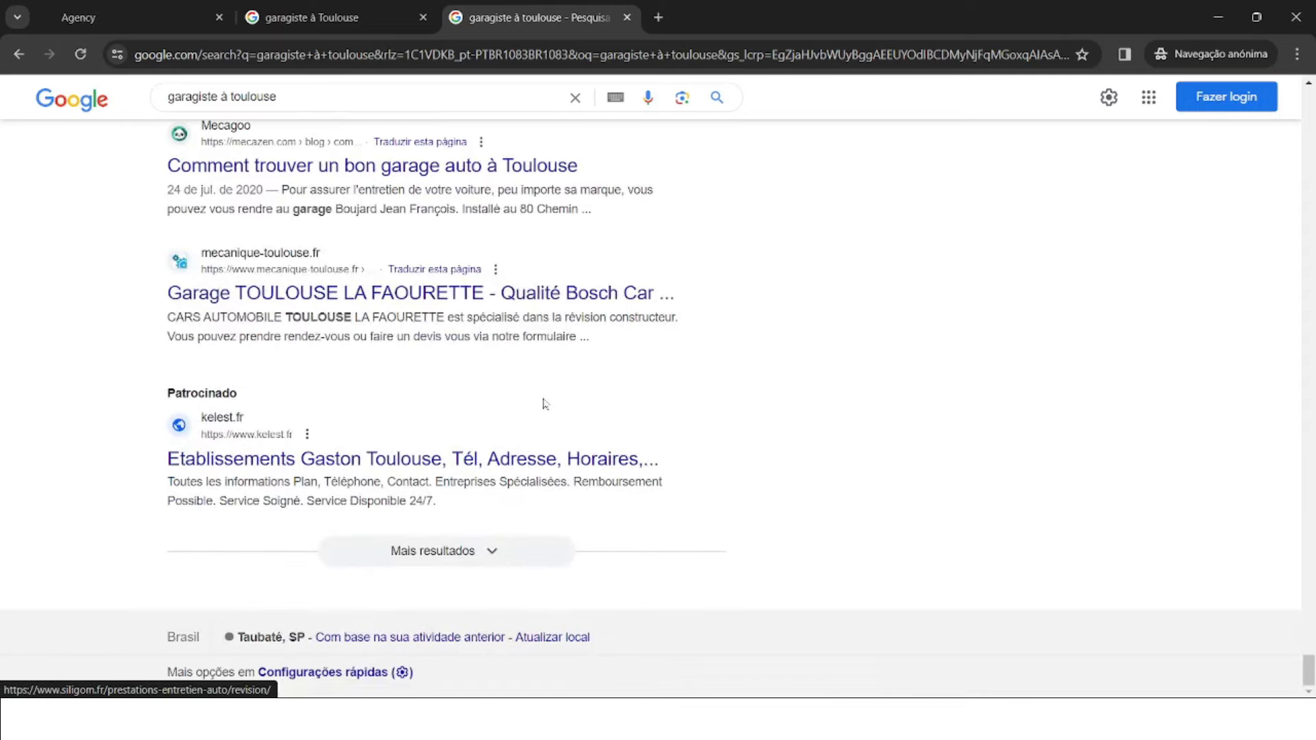
{"action": "left_click", "coordinate": [491, 552]}
{"action": "scroll", "coordinate": [732, 456], "scroll_direction": "down", "scroll_amount": 15}
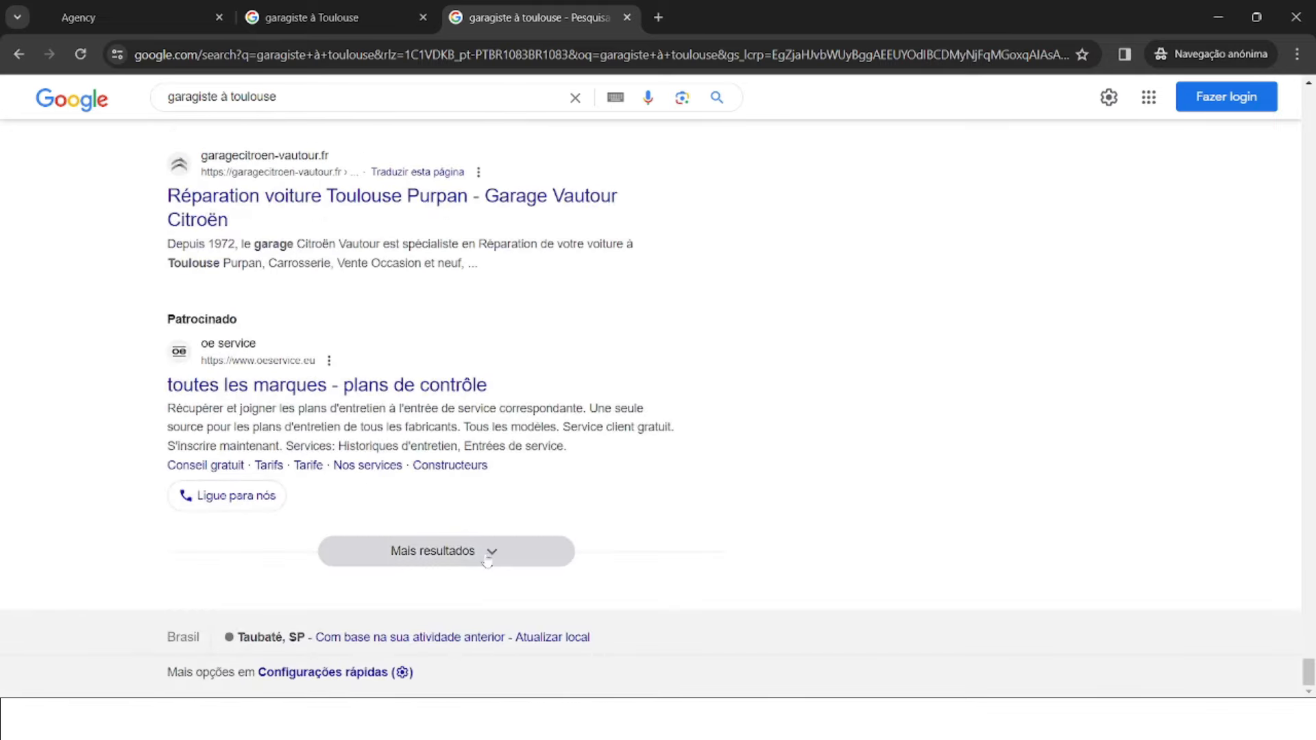
{"action": "left_click", "coordinate": [519, 549]}
{"action": "scroll", "coordinate": [803, 454], "scroll_direction": "down", "scroll_amount": 15}
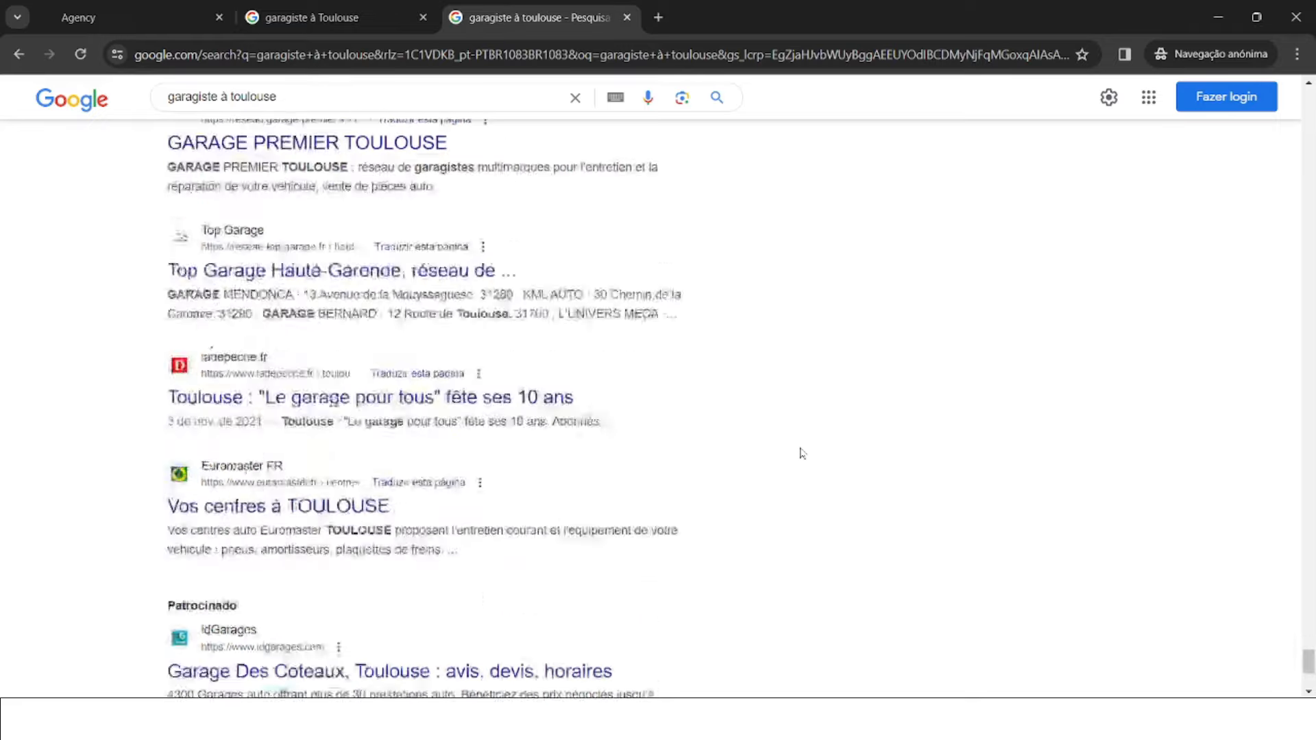
{"action": "left_click", "coordinate": [521, 553]}
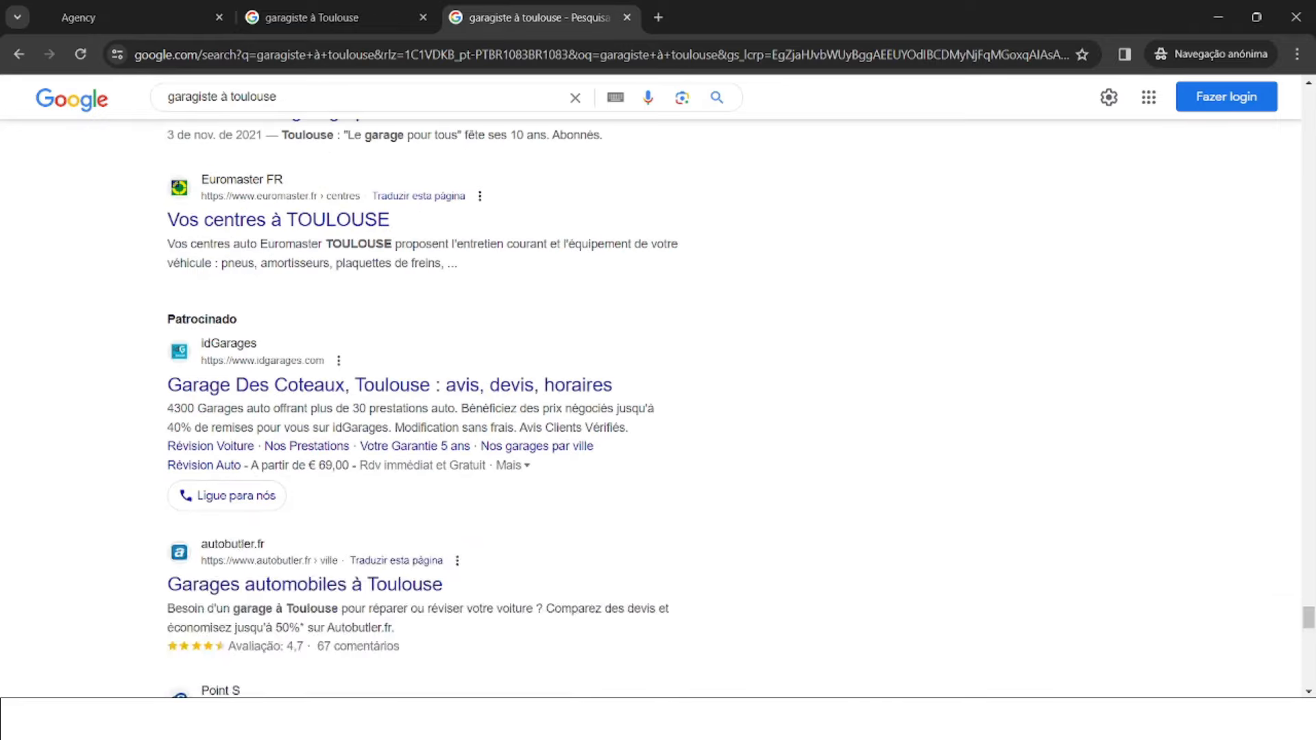
{"action": "scroll", "coordinate": [587, 409], "scroll_direction": "down", "scroll_amount": 15}
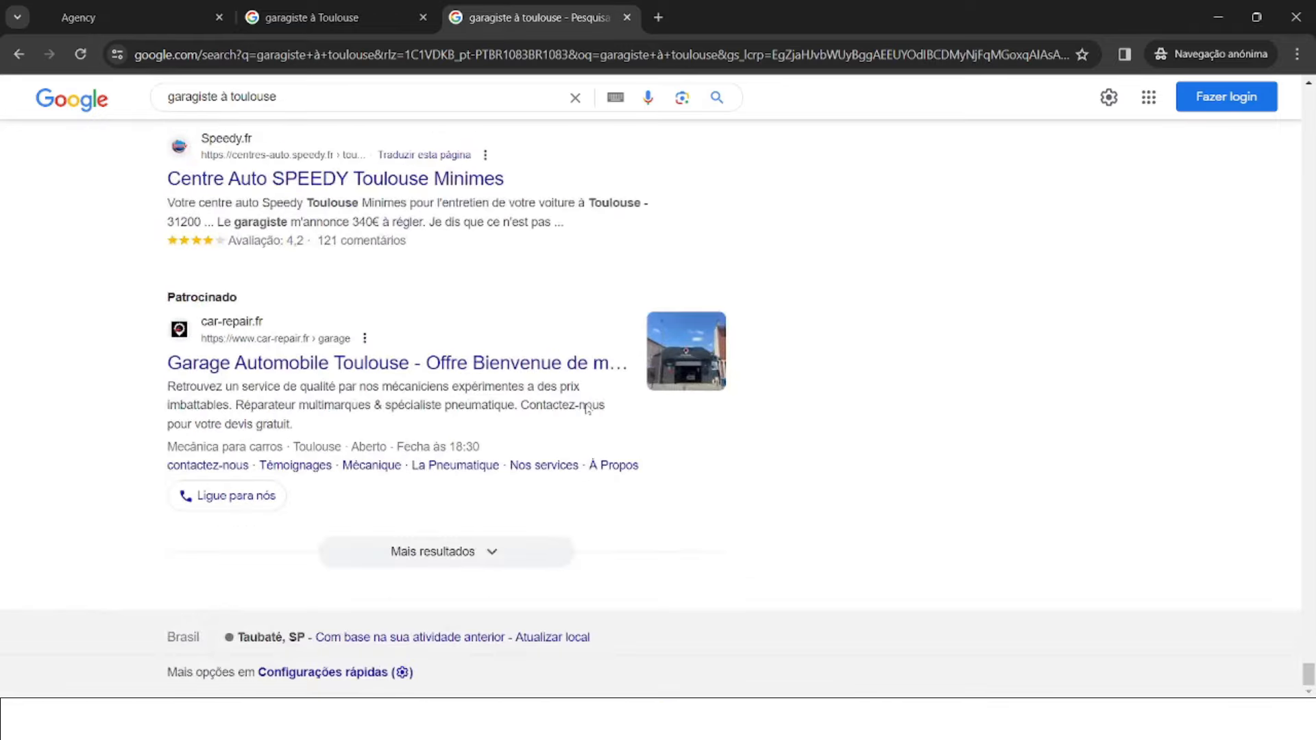
{"action": "left_click", "coordinate": [439, 552]}
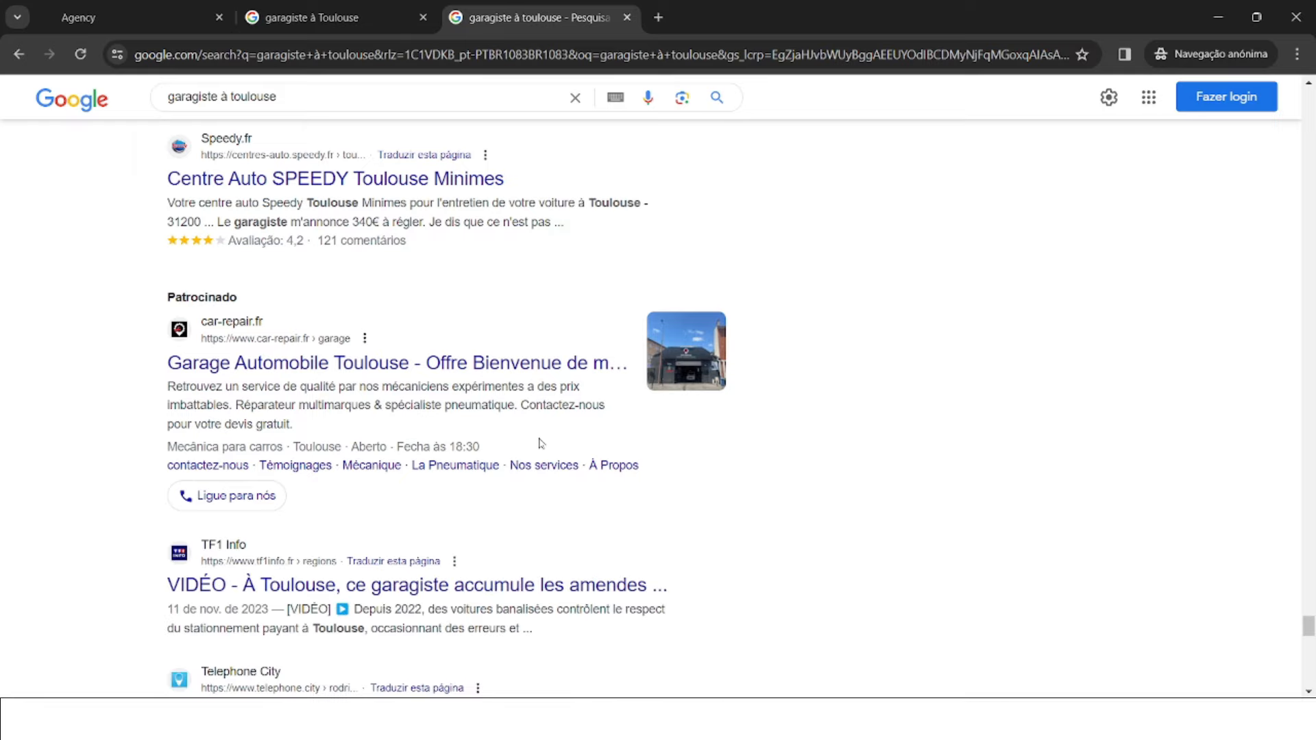
{"action": "scroll", "coordinate": [540, 444], "scroll_direction": "down", "scroll_amount": 10}
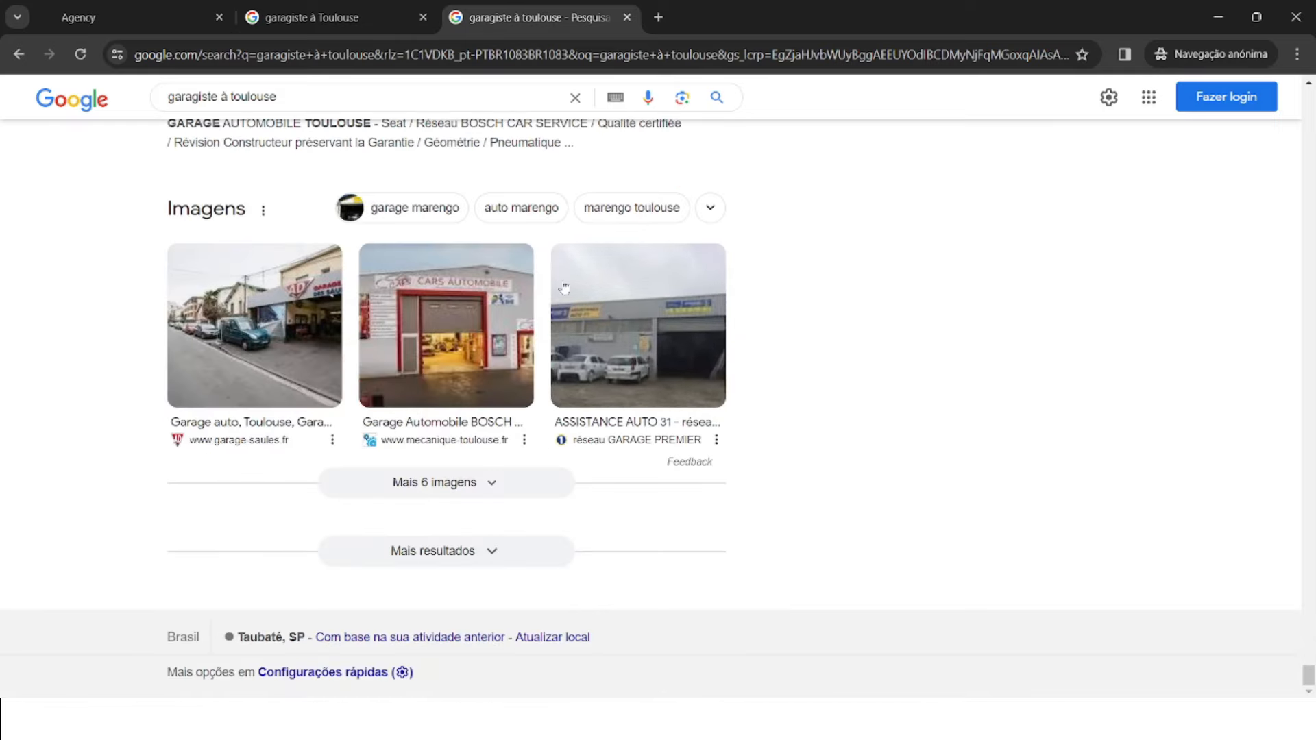
- View the Renault Toulouse Montaudran website from the local garage listings with the map, and return to the listings
{"action": "left_click", "coordinate": [391, 7]}
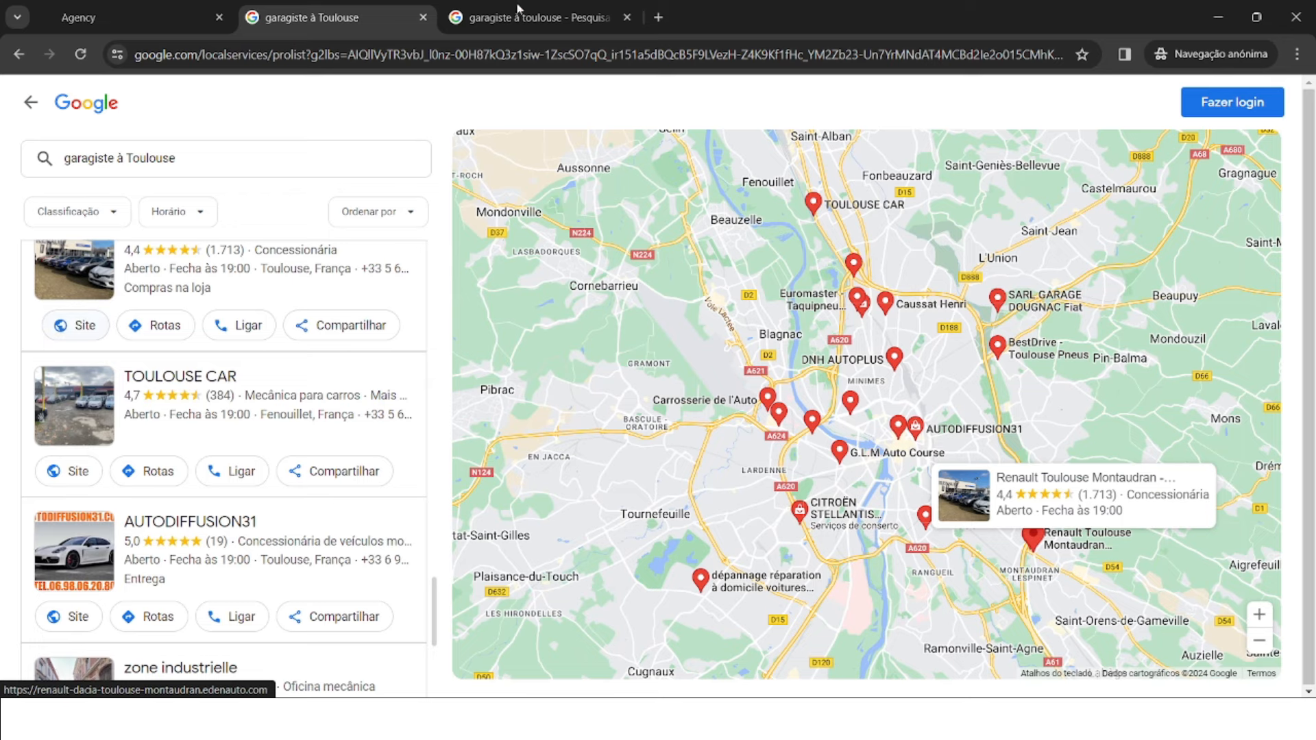
{"action": "left_click", "coordinate": [552, 13]}
{"action": "left_click", "coordinate": [329, 17]}
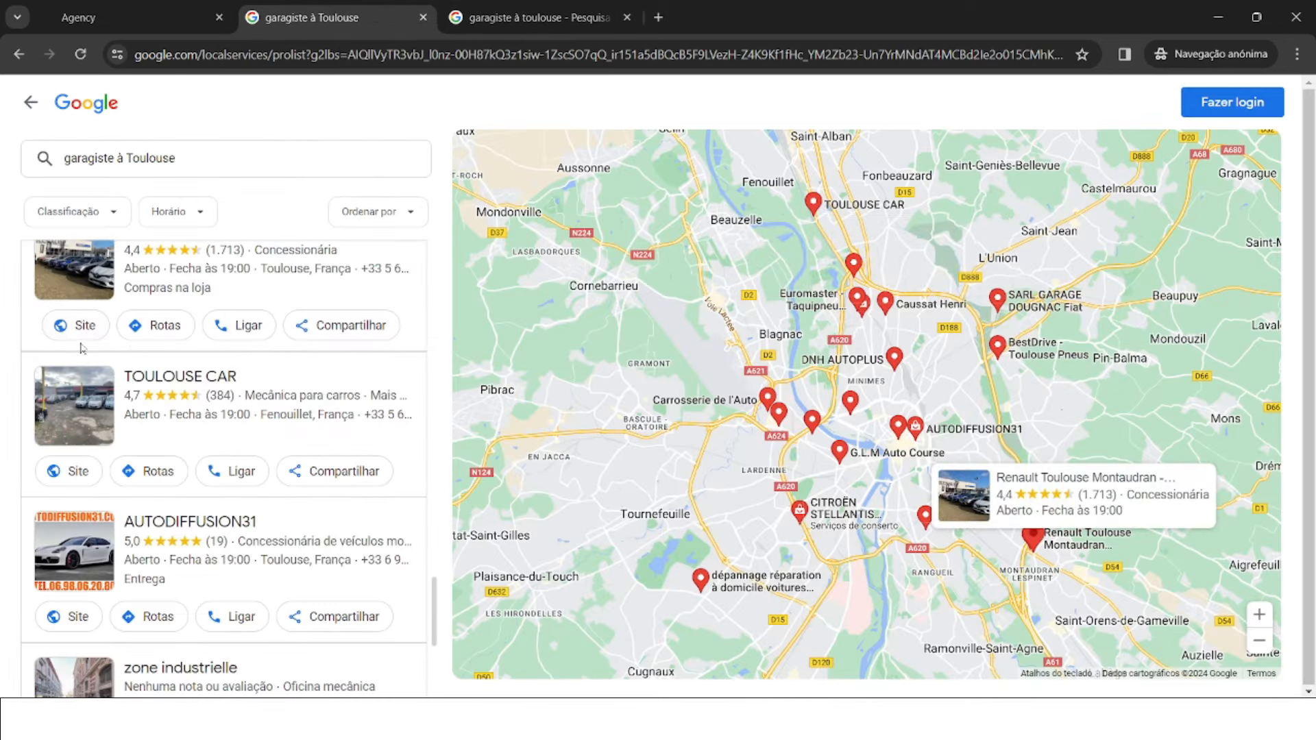
{"action": "left_click", "coordinate": [81, 335]}
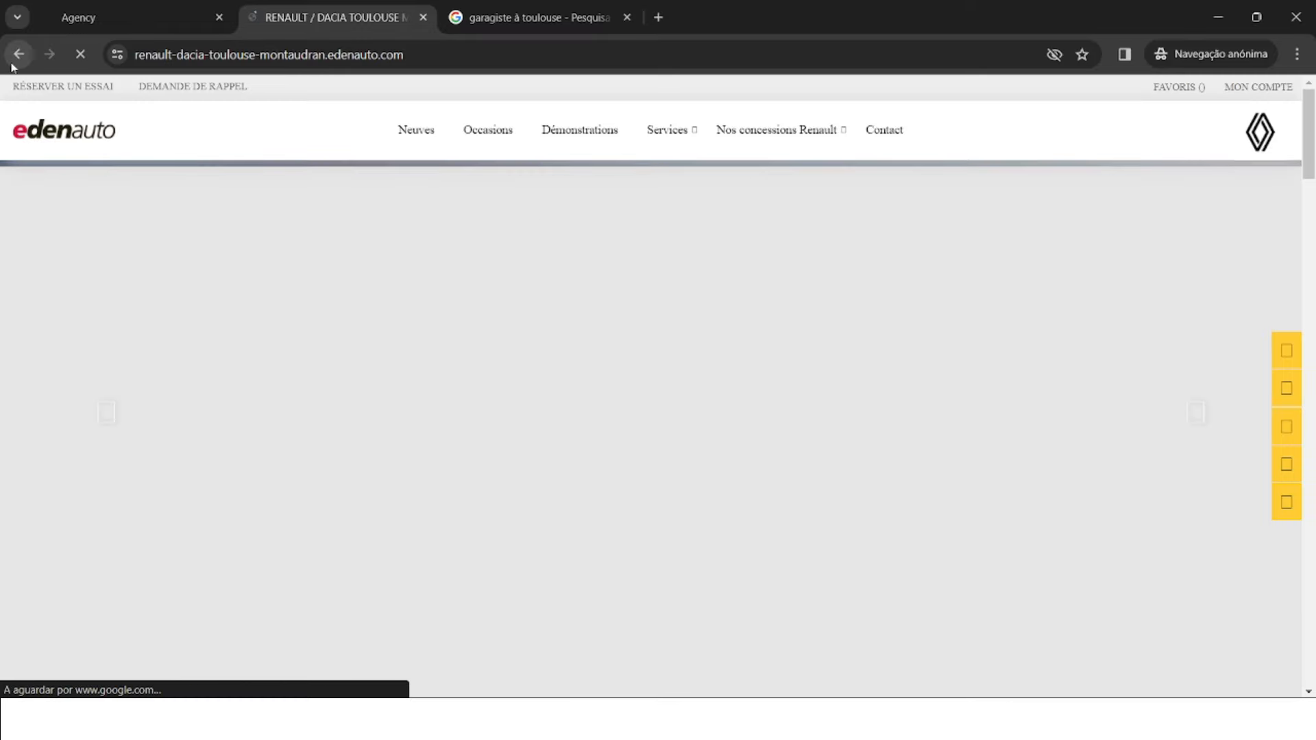
{"action": "left_click", "coordinate": [16, 56]}
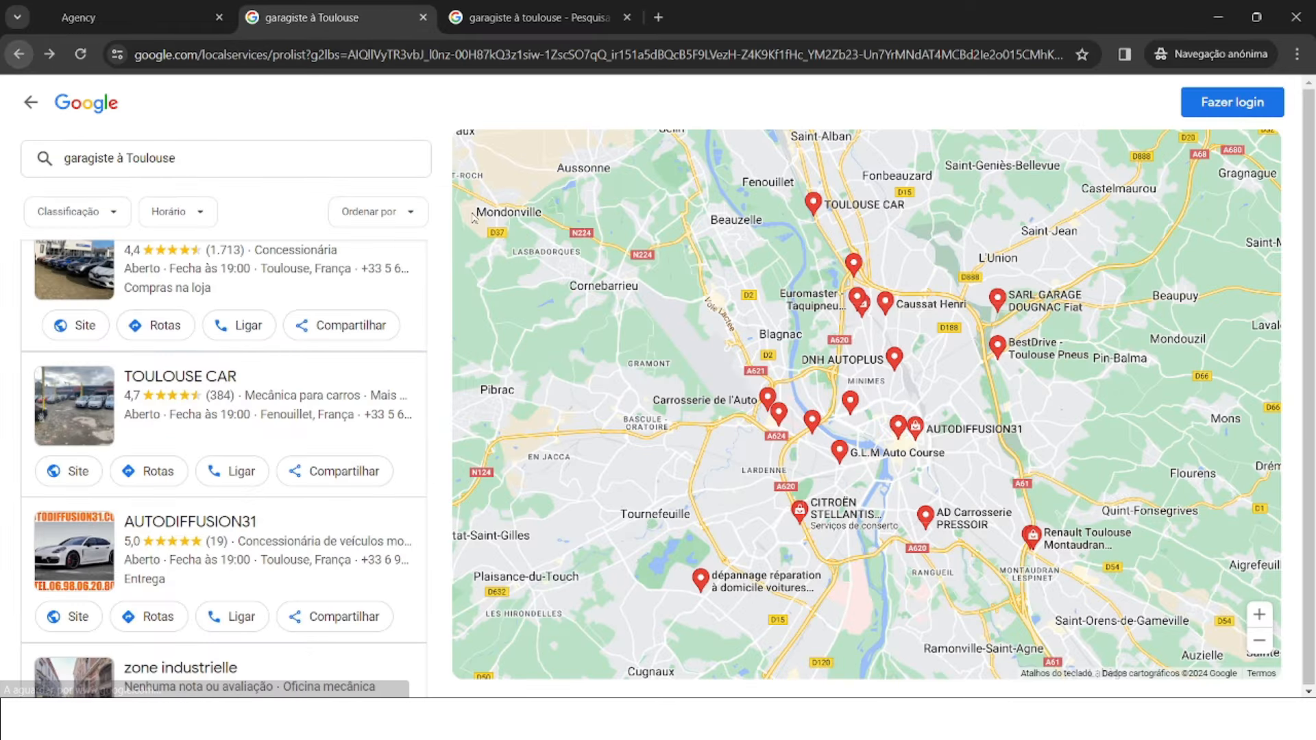
- Switch back to the Agency tab in HighLevel, review the list of client sub-accounts, and close it without changing account
{"action": "left_click", "coordinate": [157, 7]}
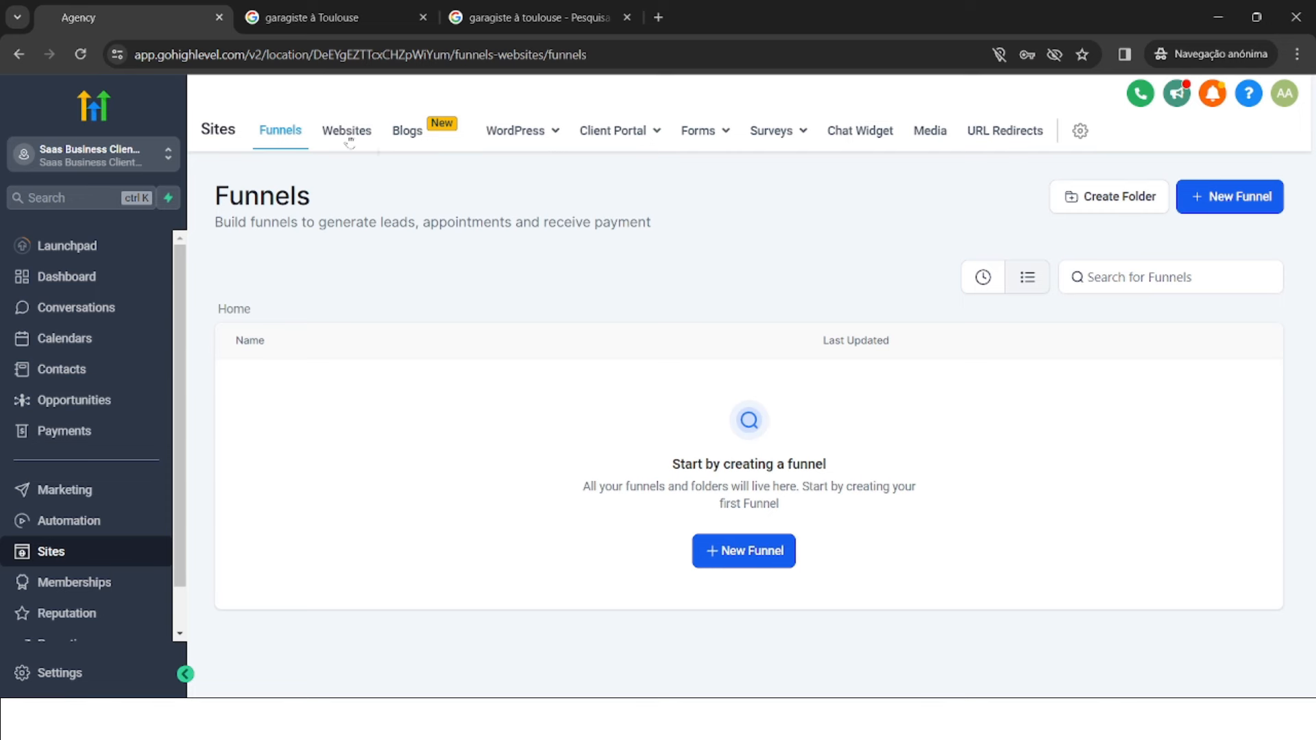
{"action": "left_click", "coordinate": [60, 167]}
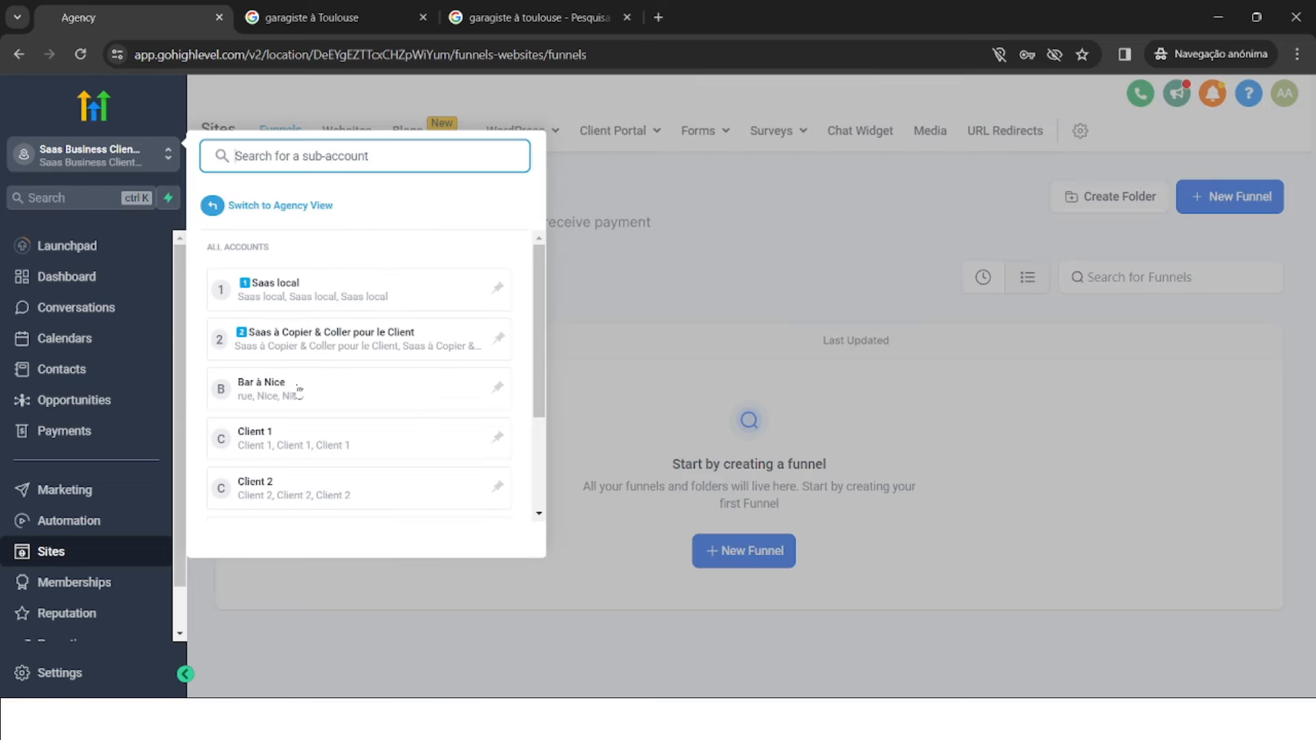
{"action": "scroll", "coordinate": [390, 460], "scroll_direction": "down", "scroll_amount": 3}
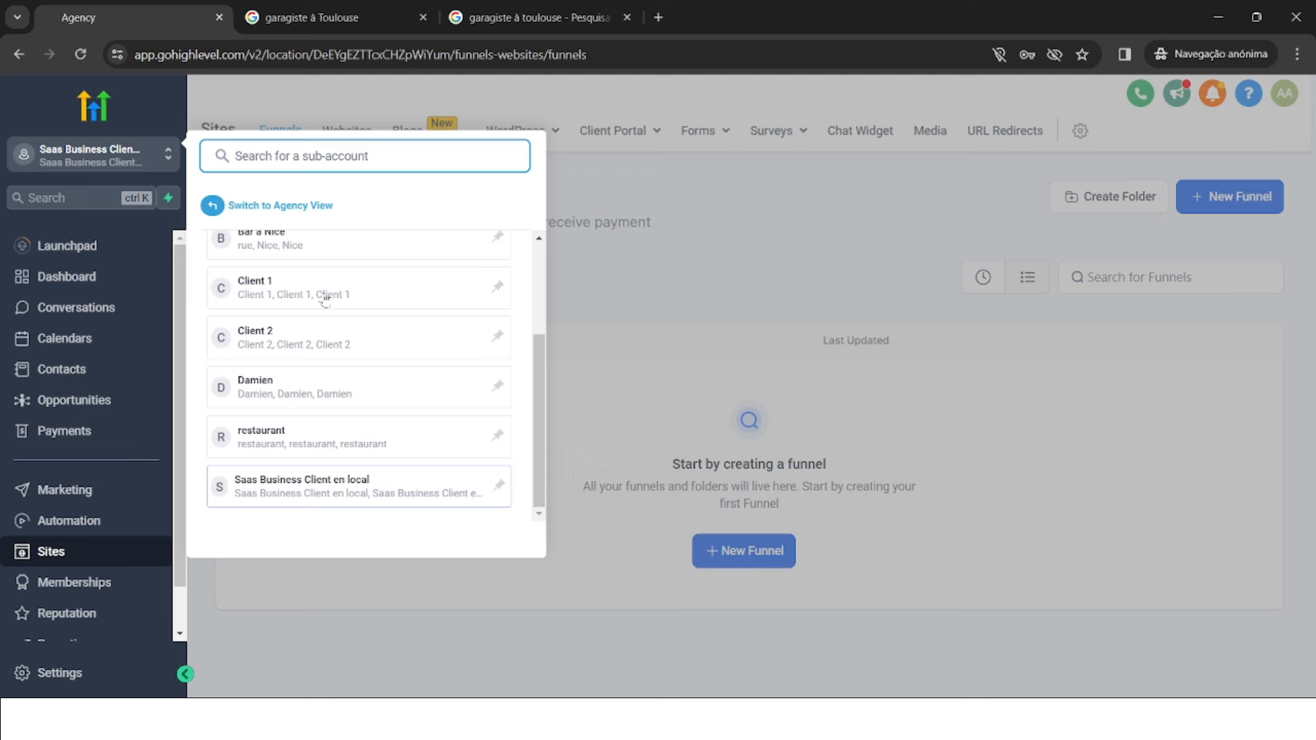
{"action": "scroll", "coordinate": [392, 323], "scroll_direction": "up", "scroll_amount": 1}
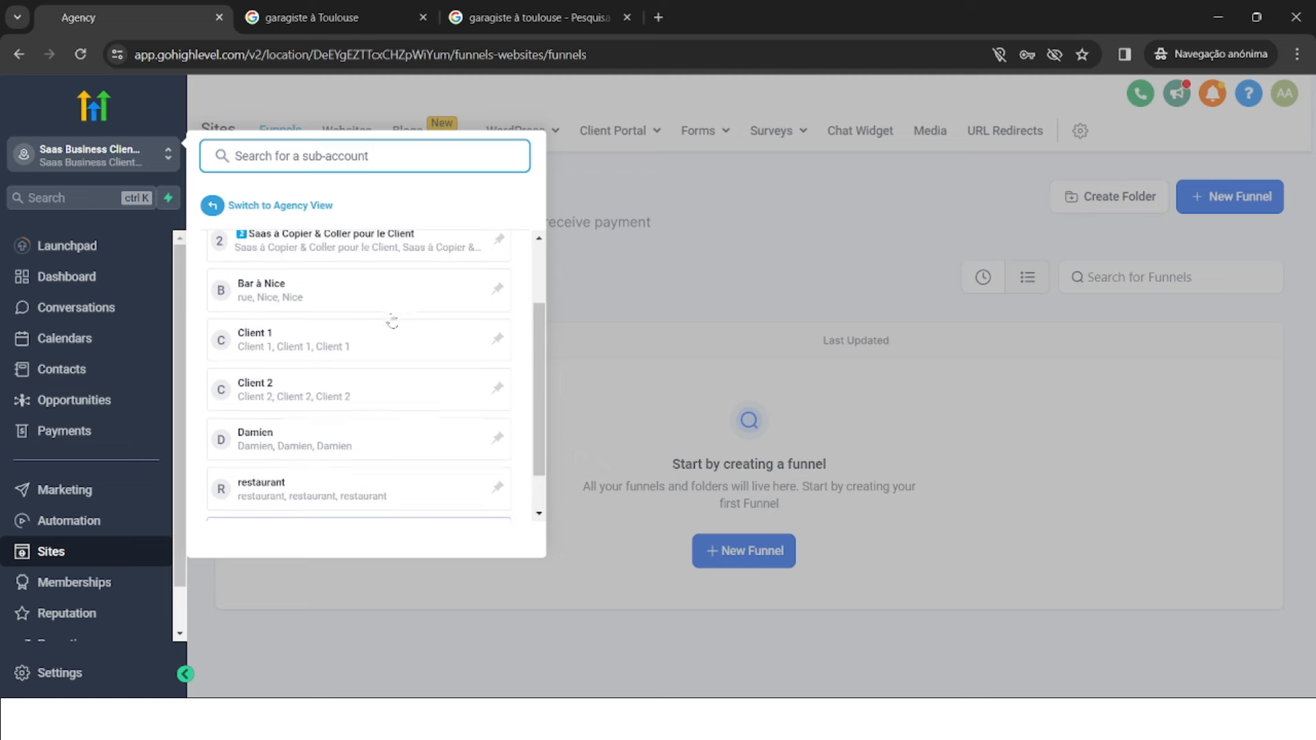
{"action": "scroll", "coordinate": [392, 323], "scroll_direction": "down", "scroll_amount": 1}
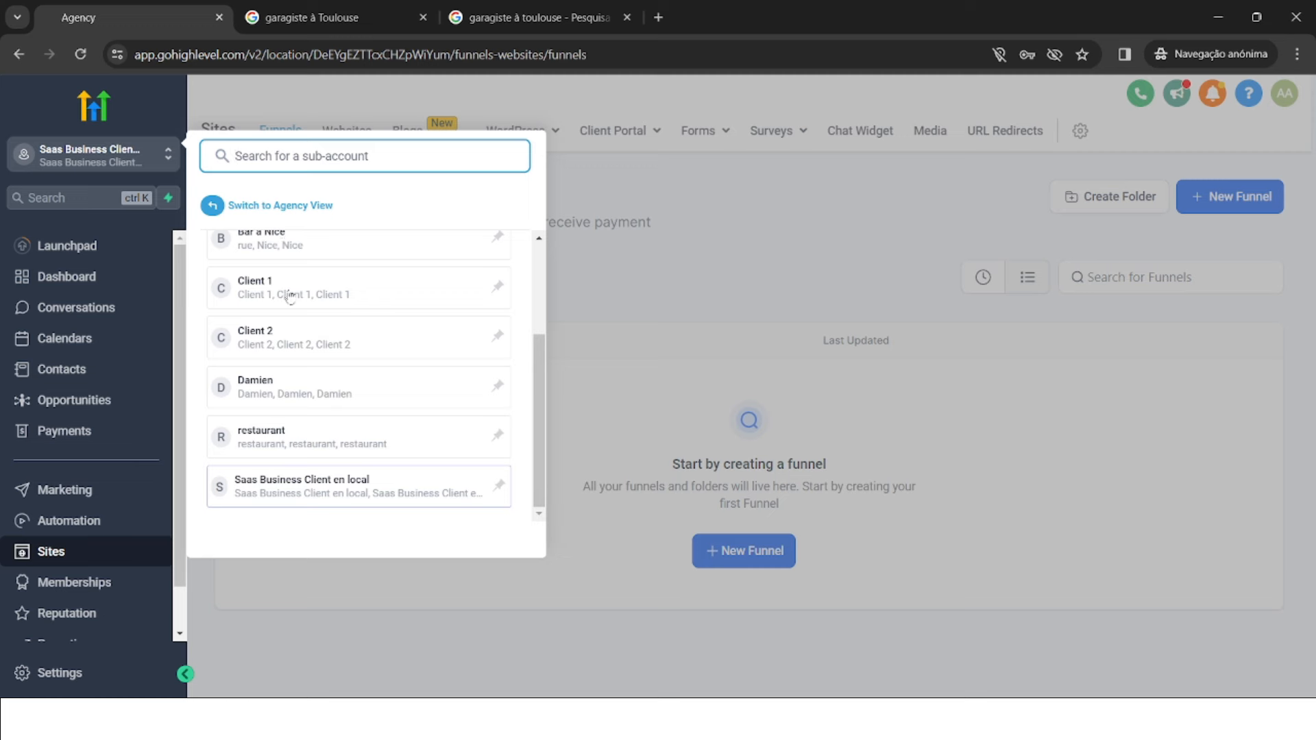
{"action": "scroll", "coordinate": [290, 296], "scroll_direction": "up", "scroll_amount": 2}
{"action": "scroll", "coordinate": [325, 310], "scroll_direction": "down", "scroll_amount": 3}
{"action": "left_click", "coordinate": [699, 291]}
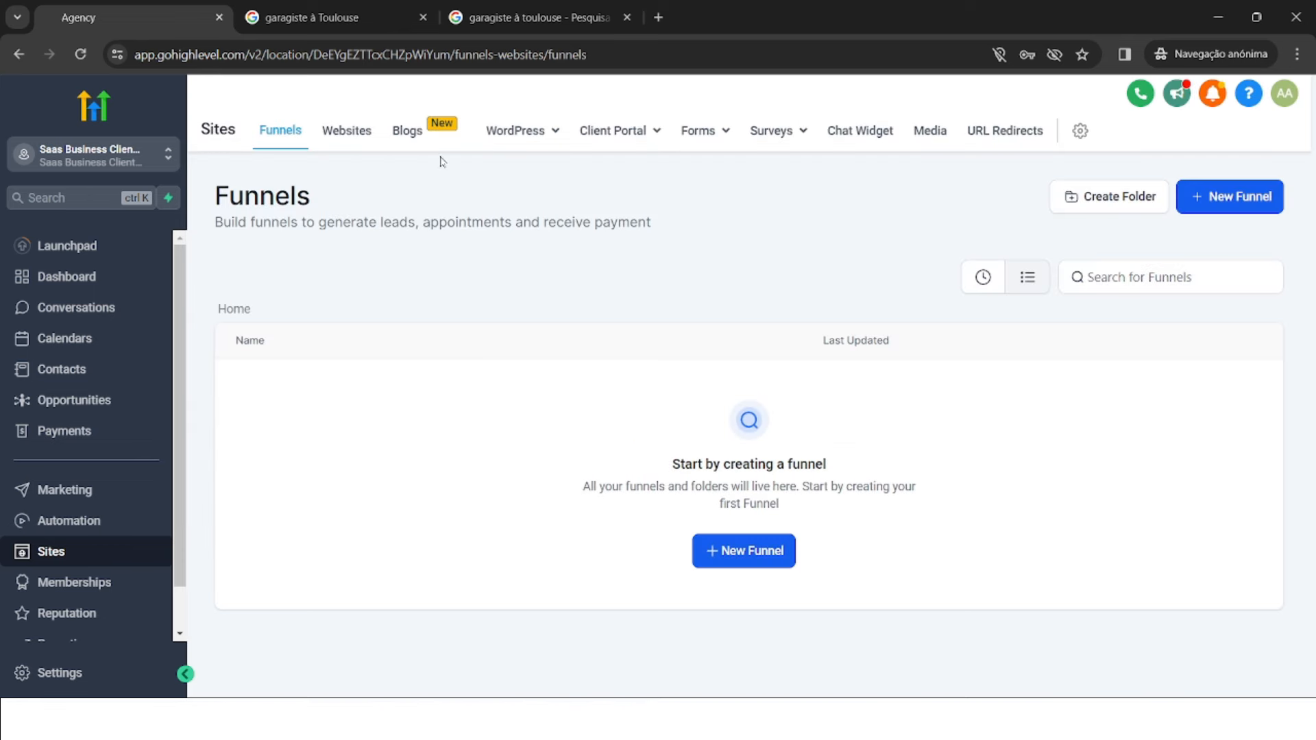
- Start a new website from templates in the Websites section and continue to the template library
{"action": "left_click", "coordinate": [353, 134]}
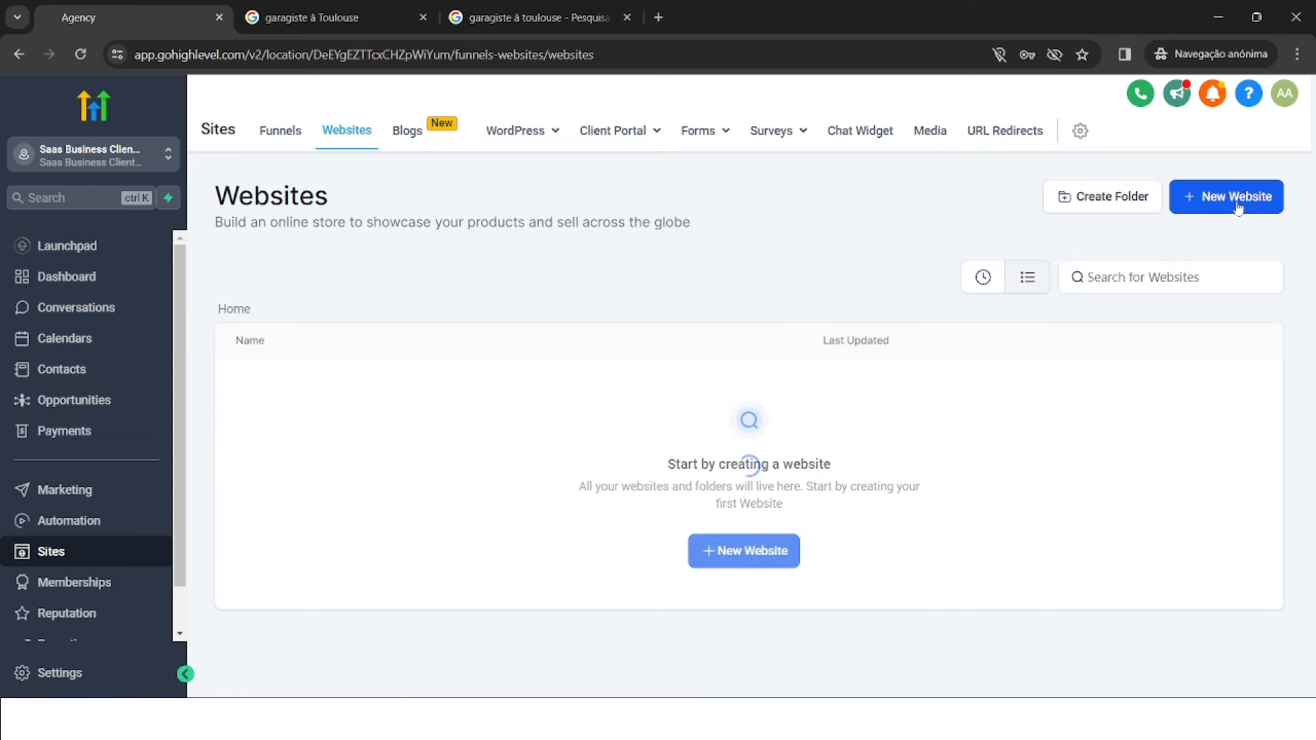
{"action": "left_click", "coordinate": [1238, 209]}
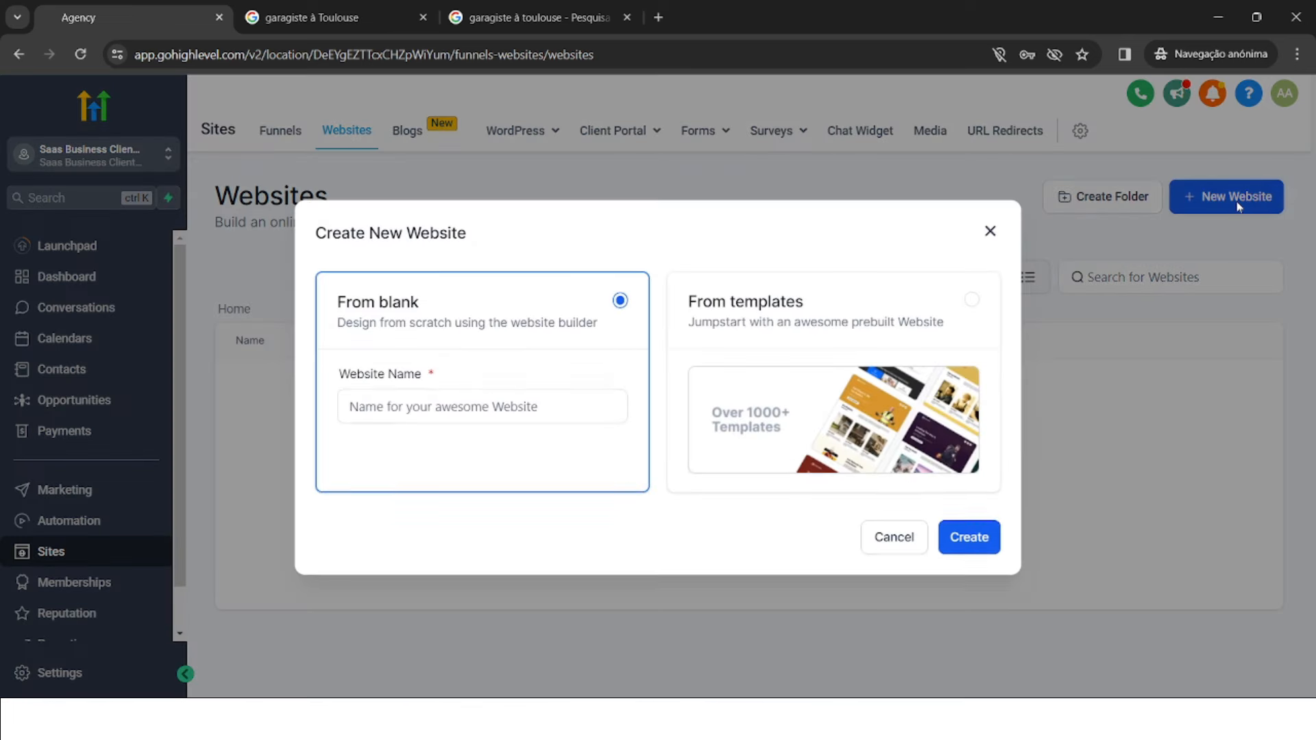
{"action": "left_click", "coordinate": [977, 302]}
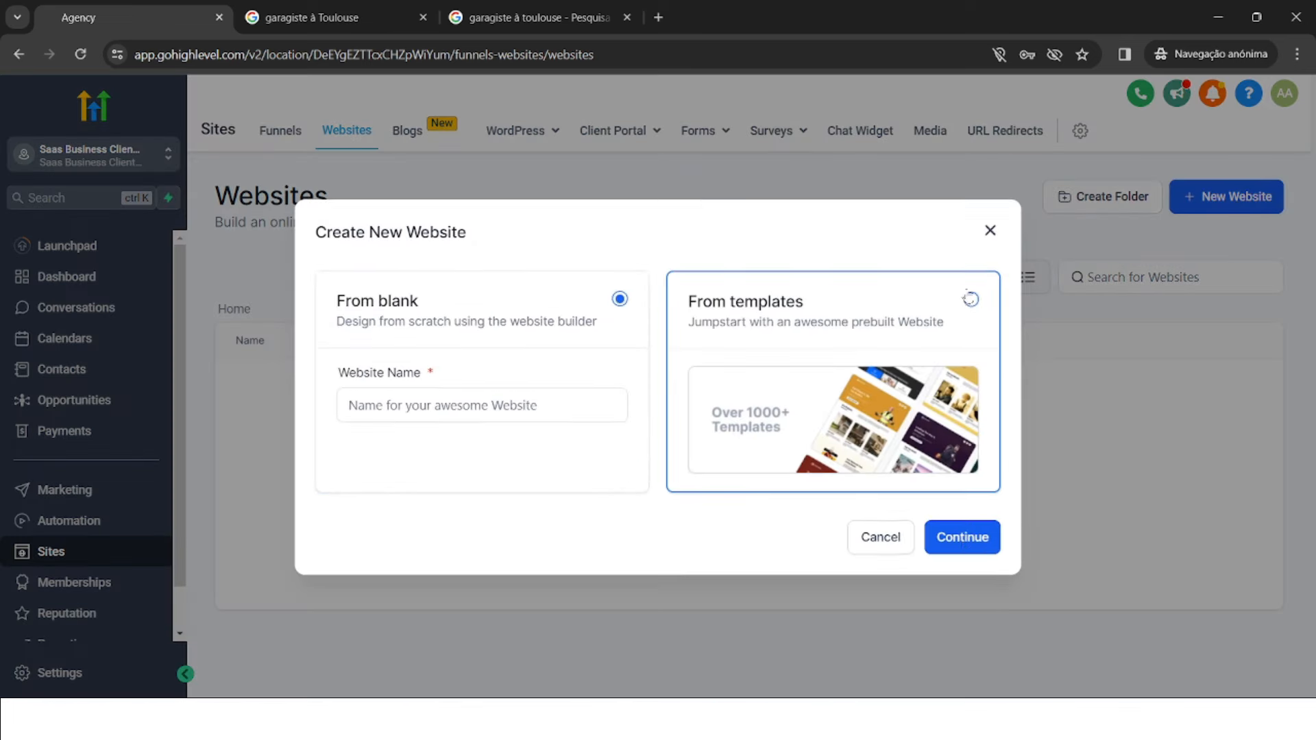
{"action": "left_click", "coordinate": [963, 542]}
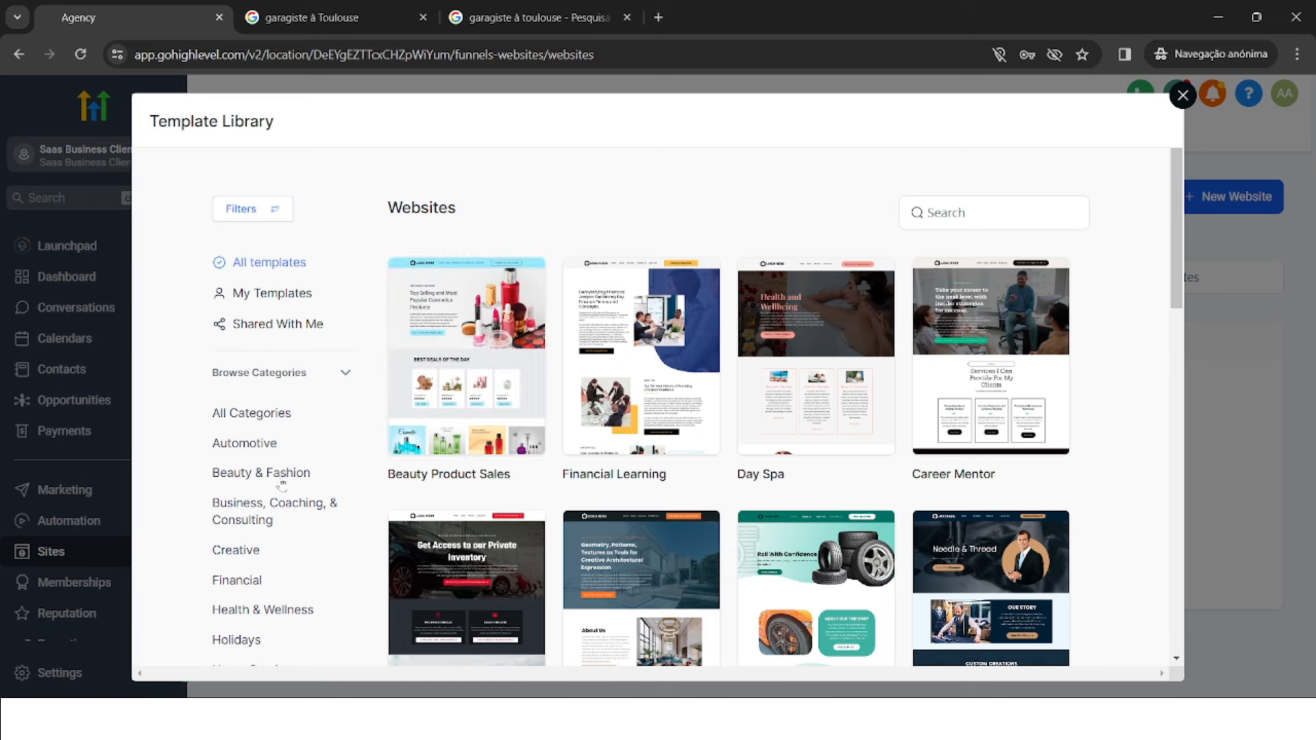
- Filter the website templates to the Automotive category and browse them, loading more templates
{"action": "left_click", "coordinate": [278, 443]}
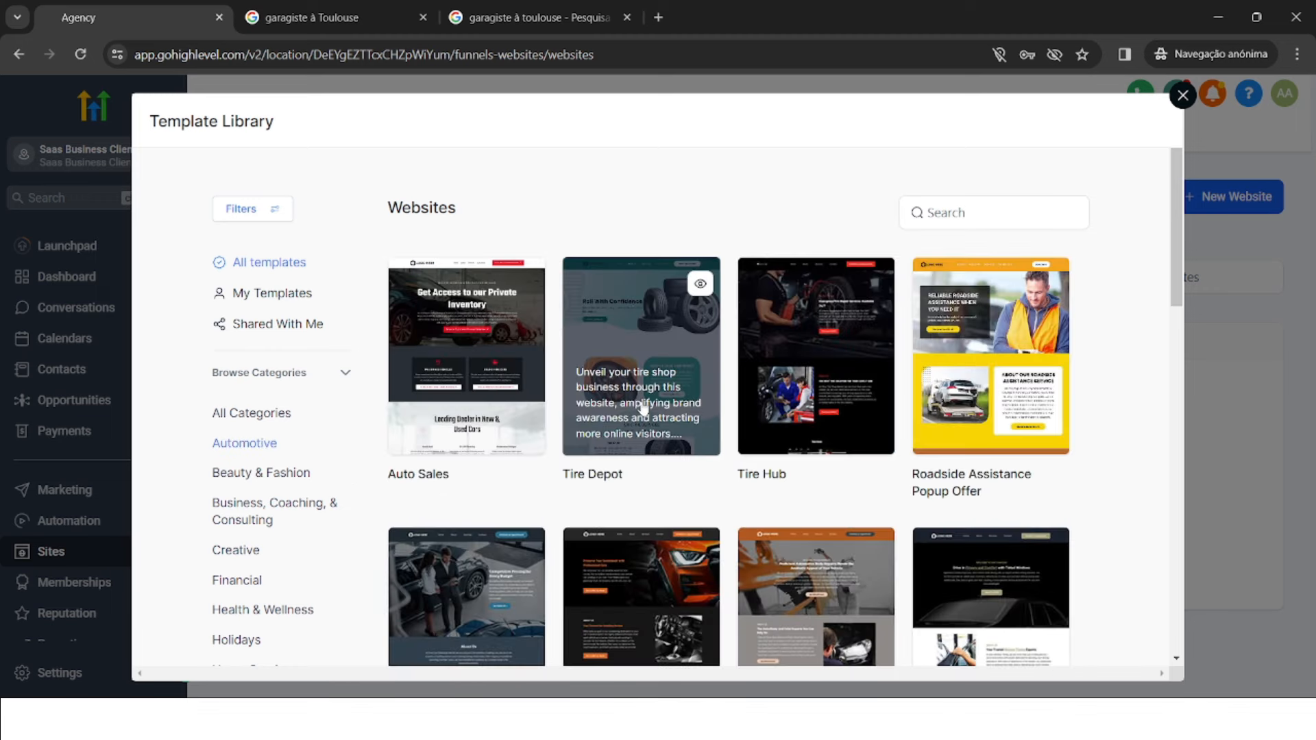
{"action": "scroll", "coordinate": [742, 479], "scroll_direction": "down", "scroll_amount": 5}
{"action": "scroll", "coordinate": [816, 274], "scroll_direction": "down", "scroll_amount": 8}
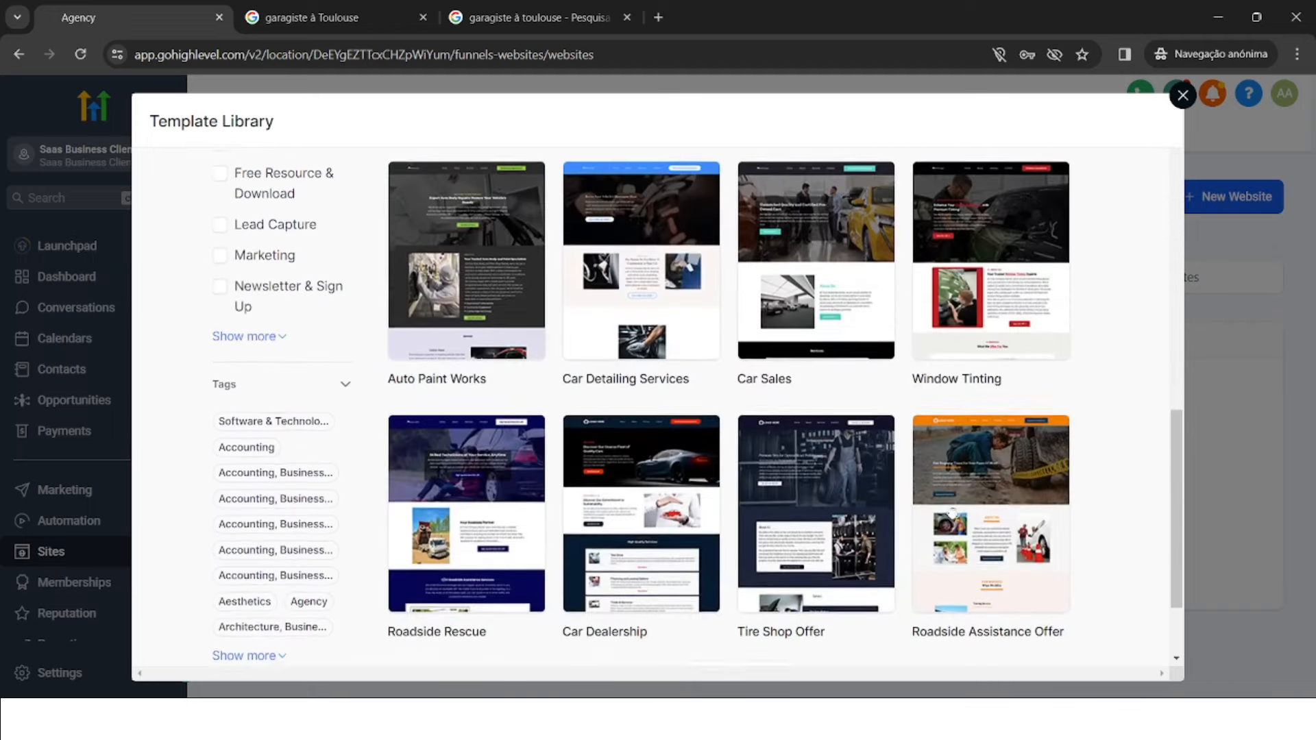
{"action": "scroll", "coordinate": [952, 511], "scroll_direction": "down", "scroll_amount": 2}
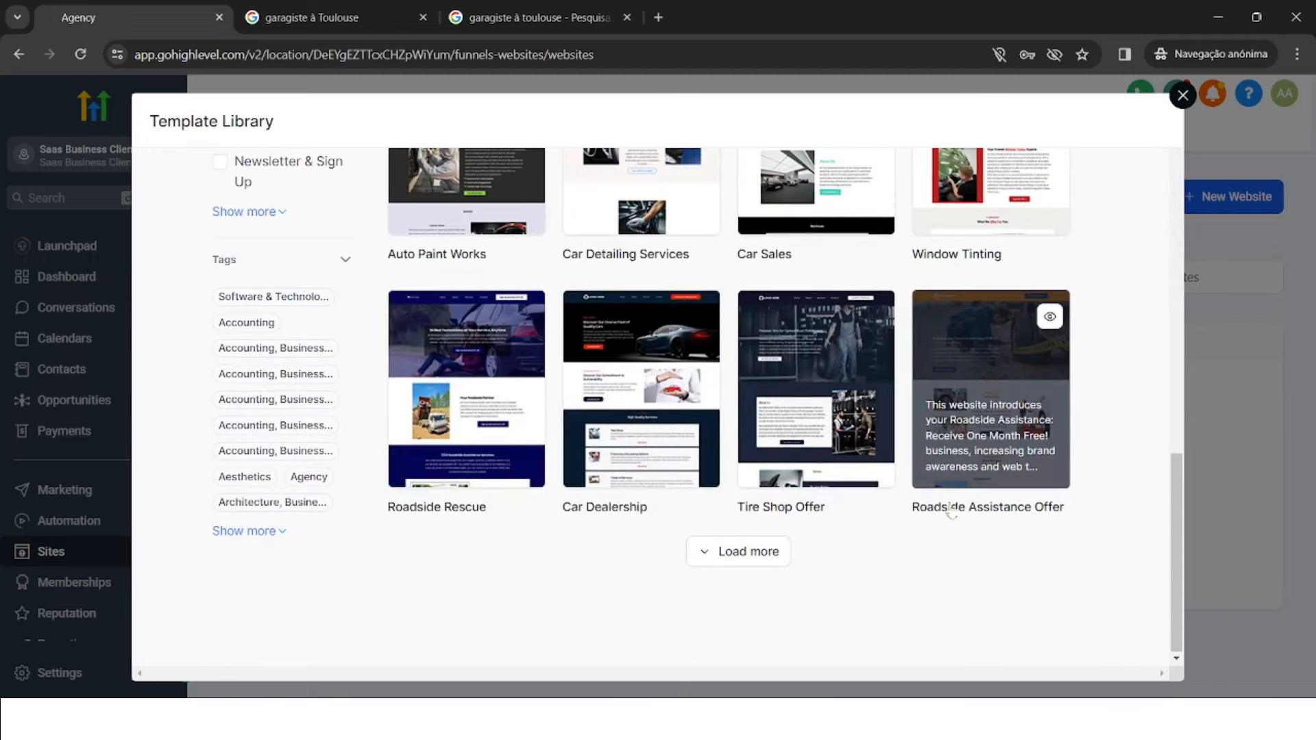
{"action": "left_click", "coordinate": [731, 557]}
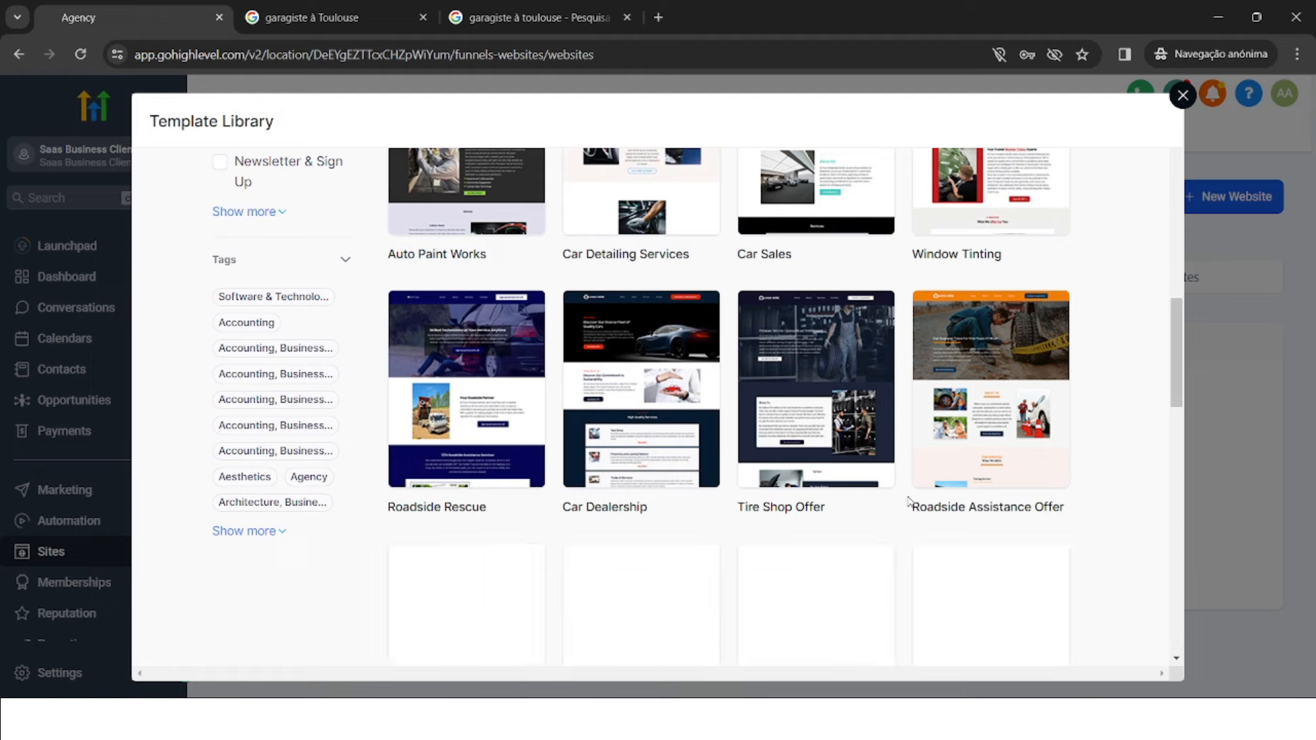
{"action": "scroll", "coordinate": [909, 501], "scroll_direction": "down", "scroll_amount": 7}
{"action": "scroll", "coordinate": [909, 500], "scroll_direction": "down", "scroll_amount": 10}
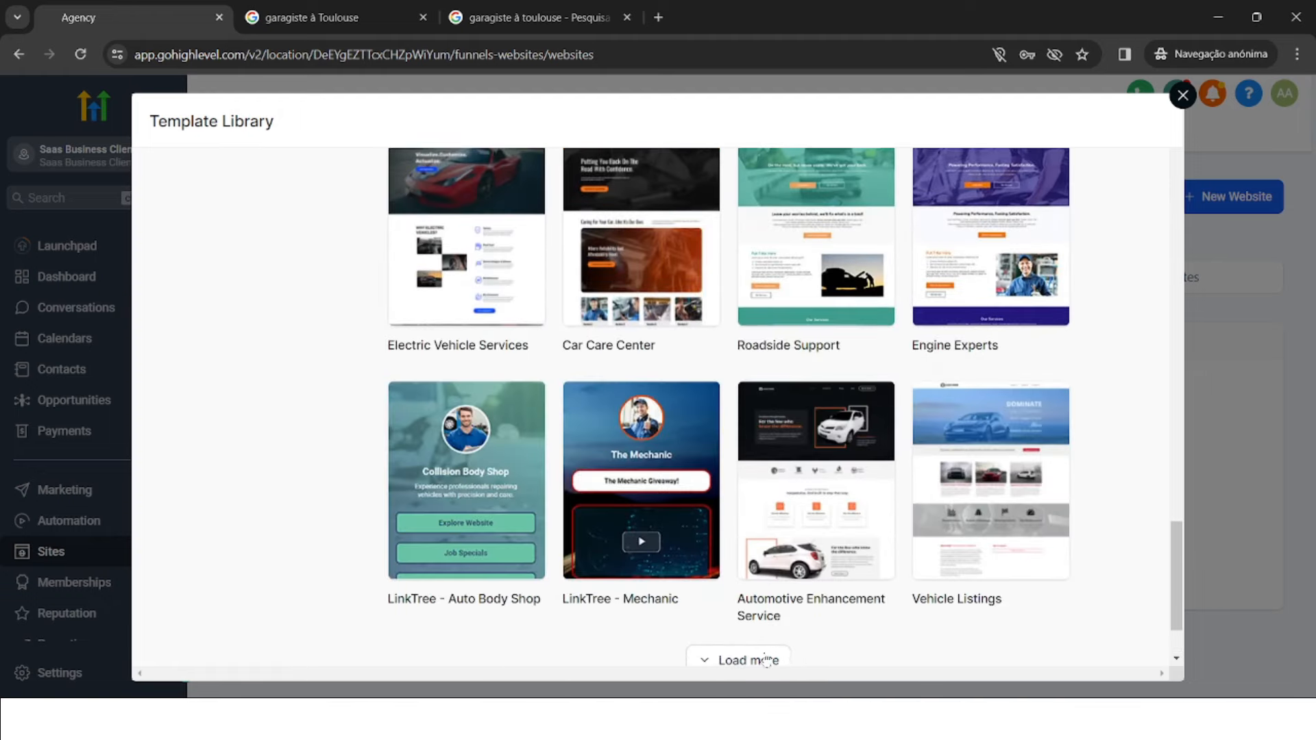
- Load the remaining automotive website templates and look through the complete list
{"action": "left_click", "coordinate": [766, 660]}
{"action": "scroll", "coordinate": [955, 457], "scroll_direction": "down", "scroll_amount": 5}
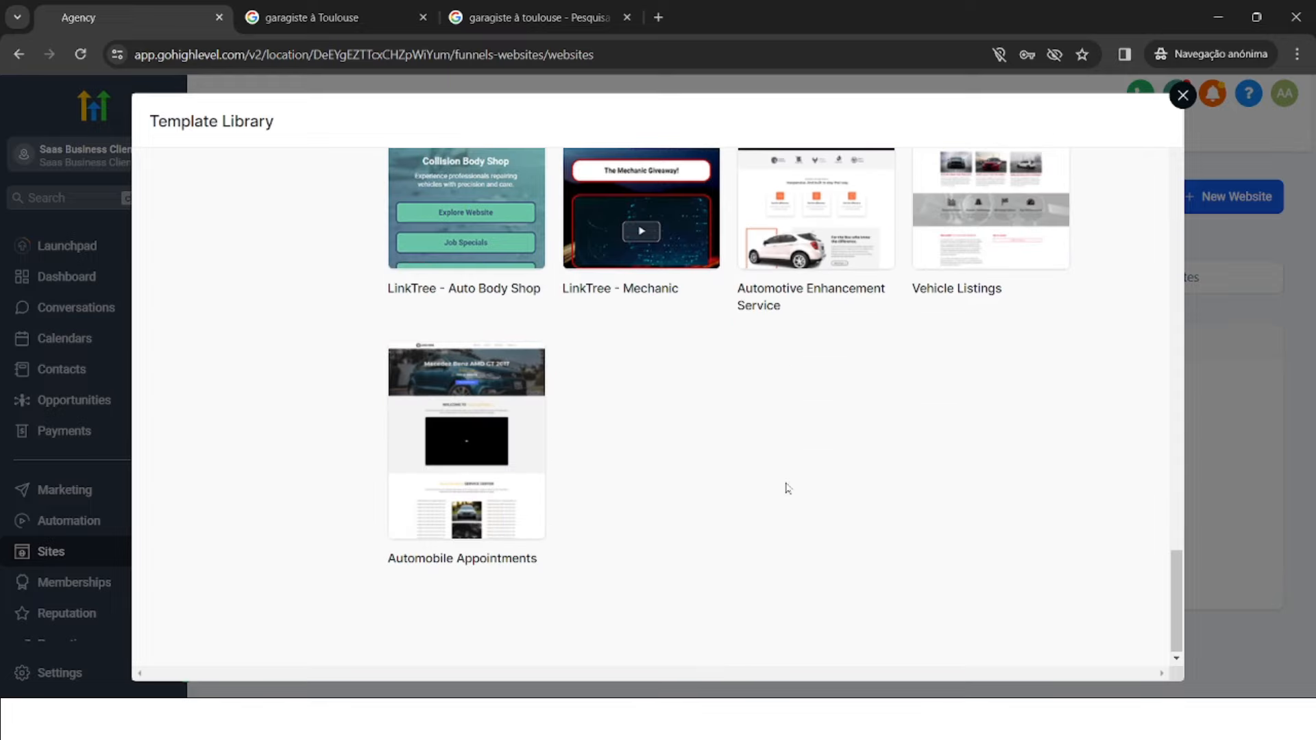
{"action": "scroll", "coordinate": [787, 489], "scroll_direction": "up", "scroll_amount": 20}
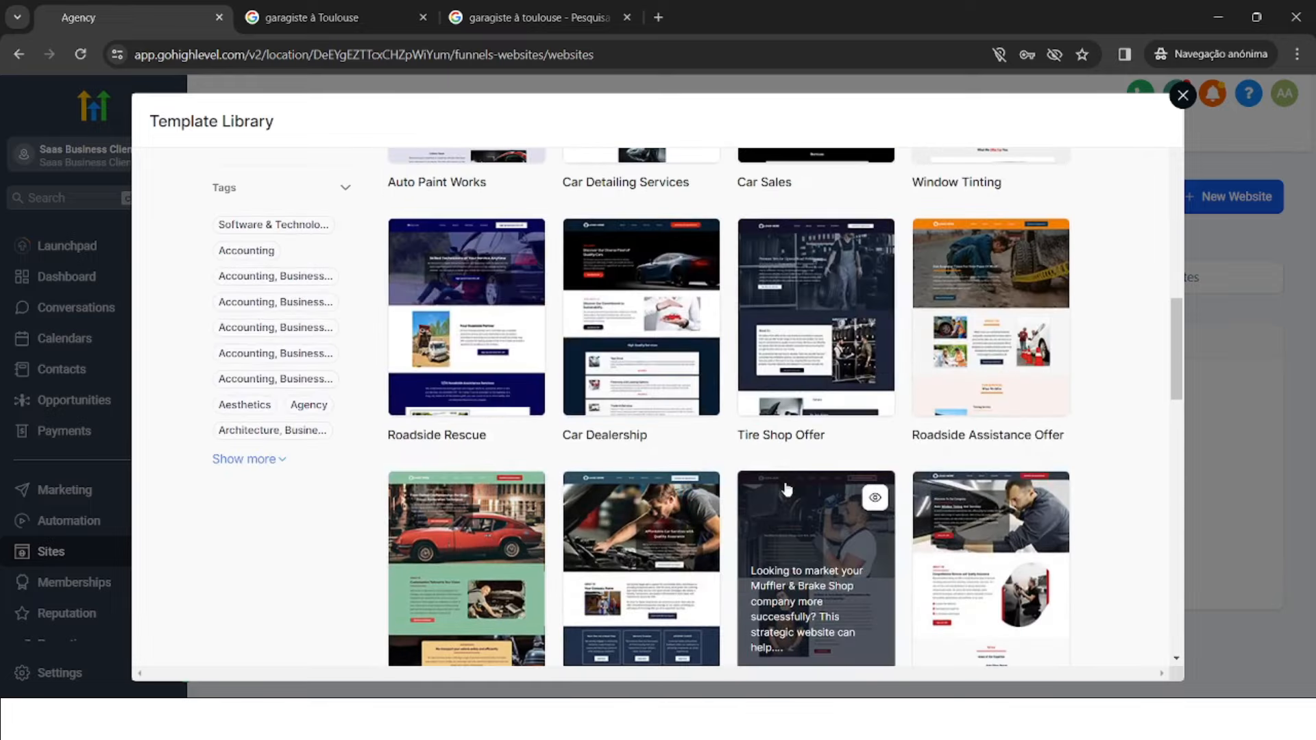
{"action": "scroll", "coordinate": [787, 488], "scroll_direction": "up", "scroll_amount": 10}
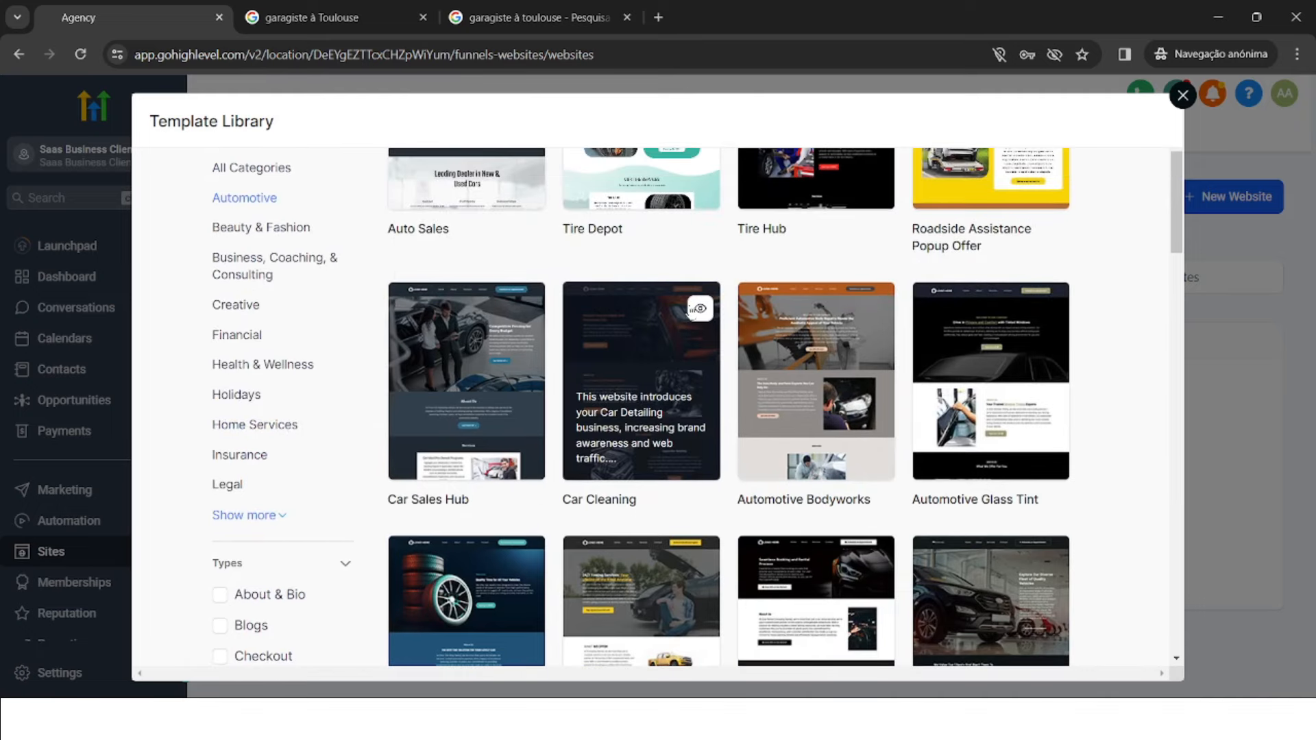
- Preview the Car Cleaning template's page content and create a website from it
{"action": "left_click", "coordinate": [692, 309]}
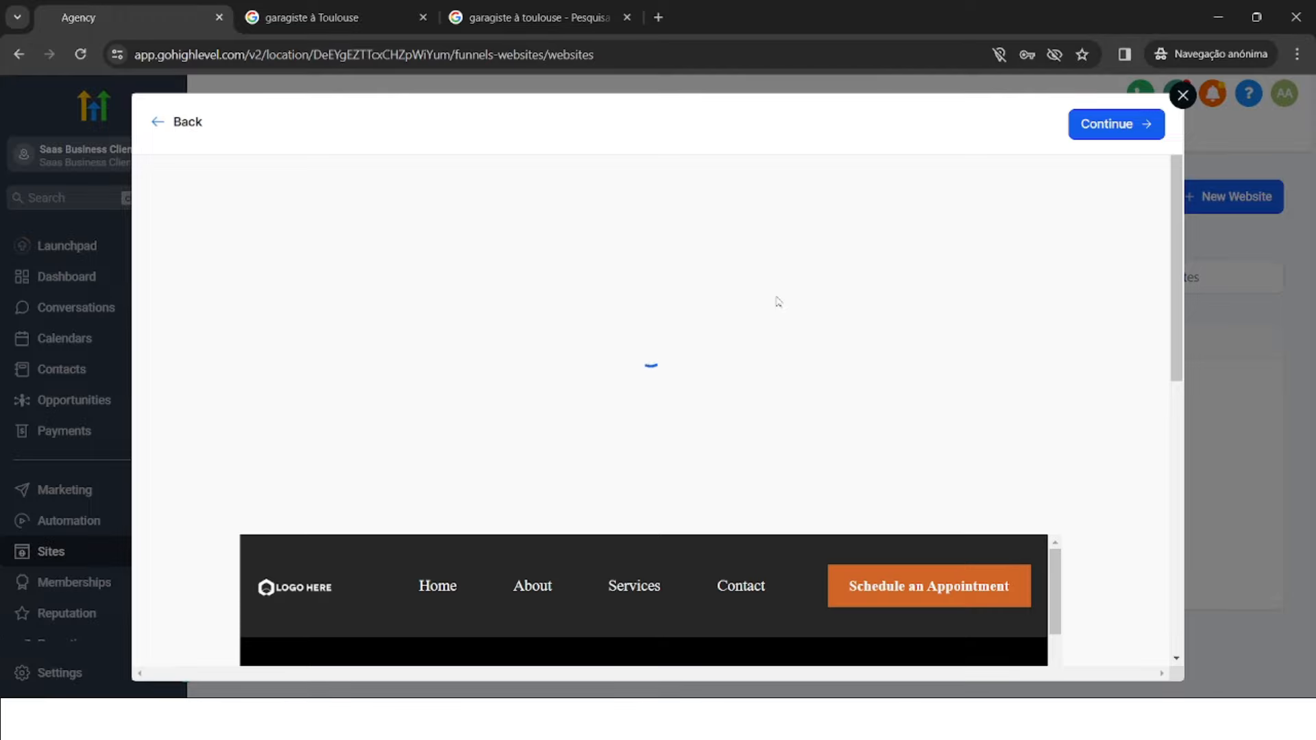
{"action": "scroll", "coordinate": [841, 403], "scroll_direction": "down", "scroll_amount": 15}
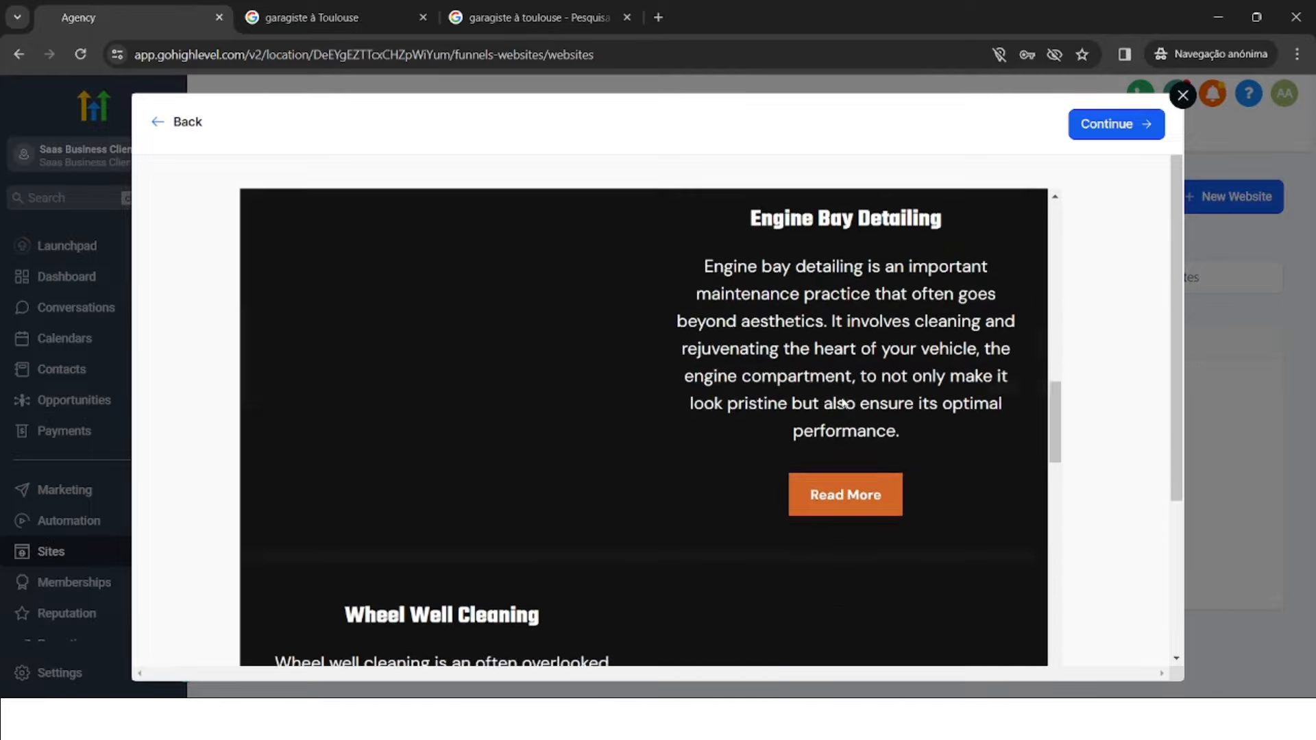
{"action": "scroll", "coordinate": [841, 403], "scroll_direction": "up", "scroll_amount": 12}
{"action": "scroll", "coordinate": [843, 403], "scroll_direction": "up", "scroll_amount": 3}
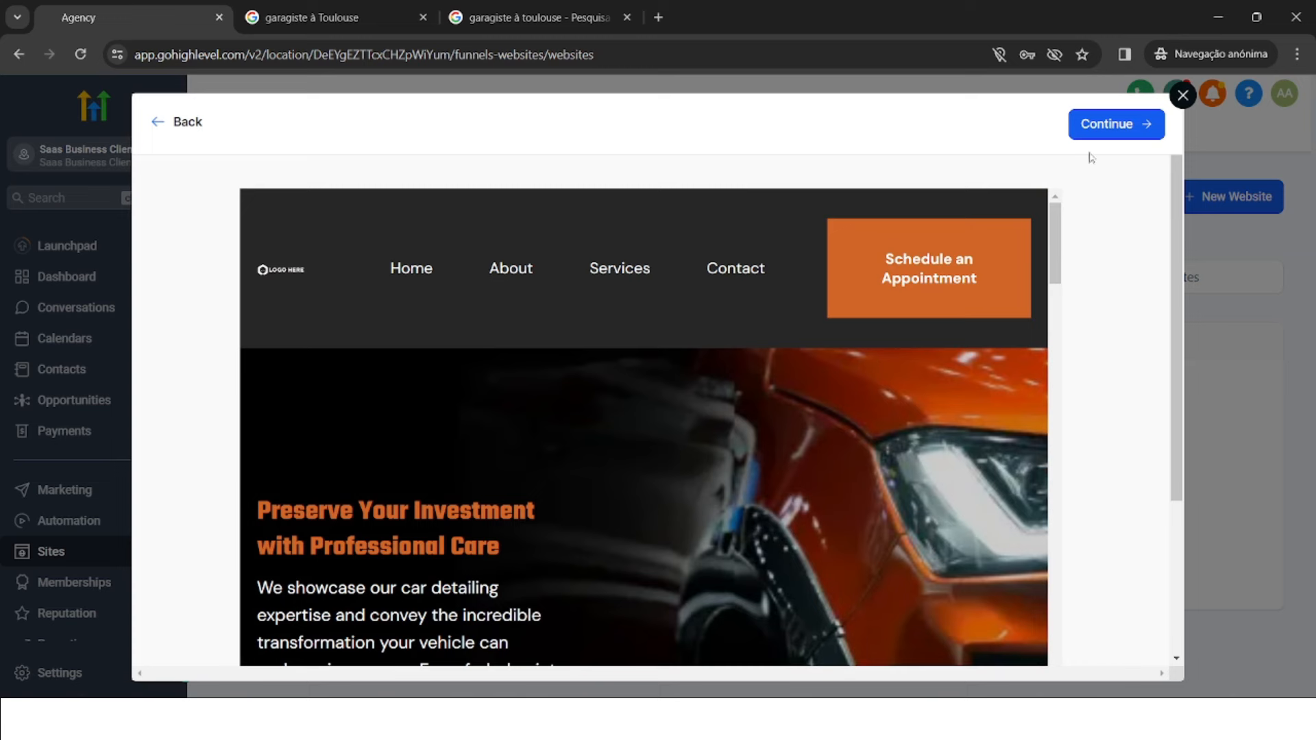
{"action": "left_click", "coordinate": [1102, 128]}
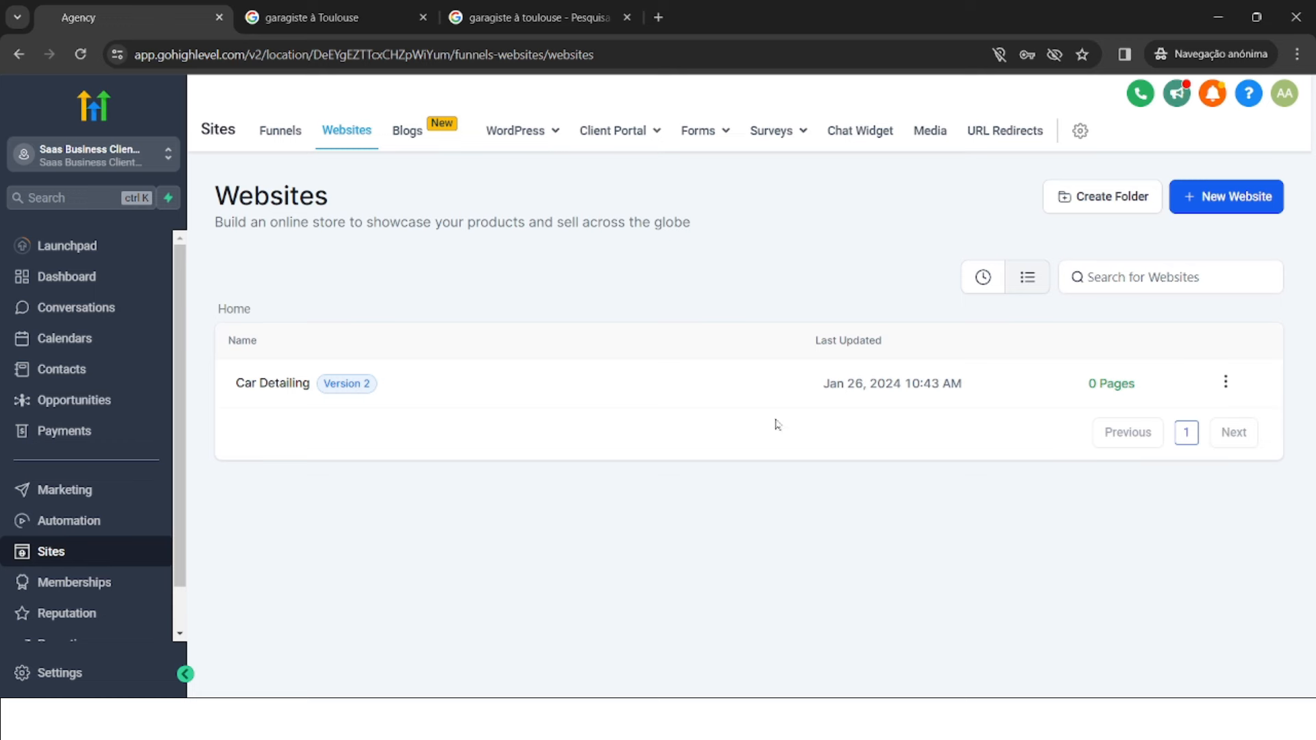
- Open the settings of the new Car Detailing website and rename it "Garagiste à Toulouse"
{"action": "left_click", "coordinate": [1226, 382]}
{"action": "left_click", "coordinate": [1085, 203]}
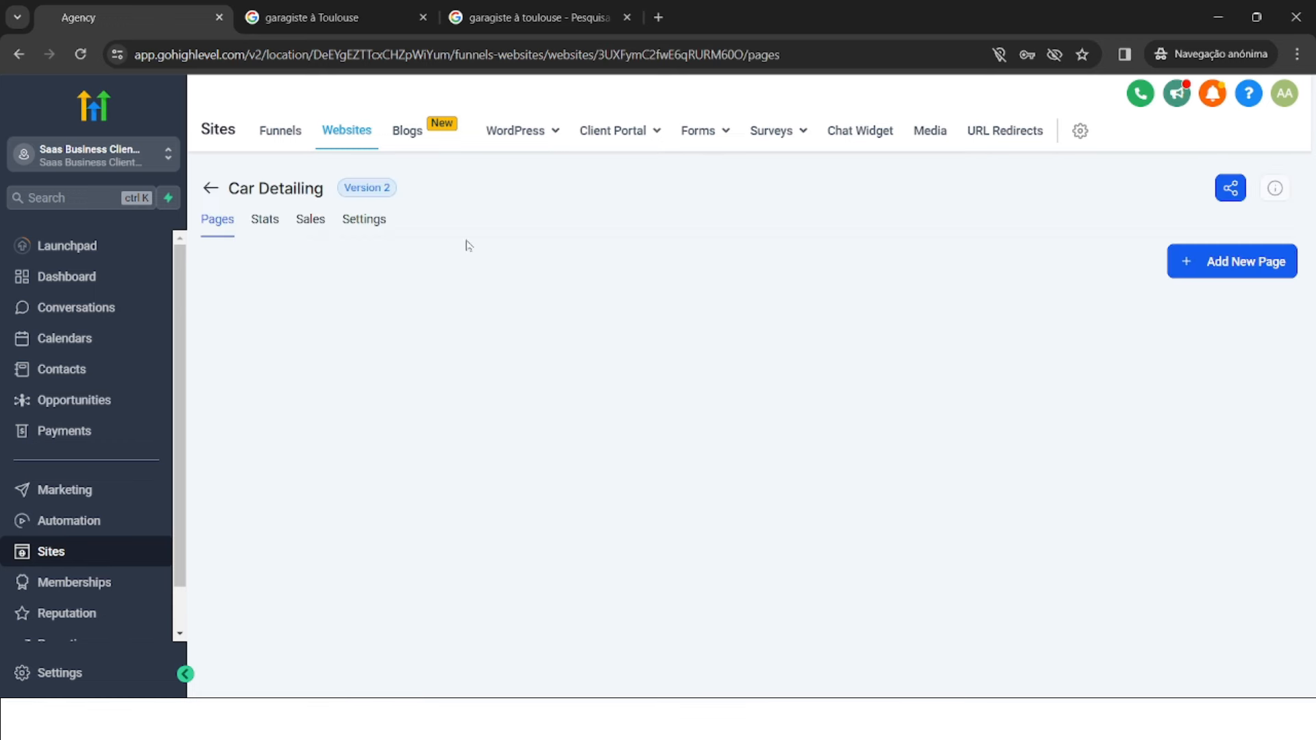
{"action": "left_click", "coordinate": [364, 218]}
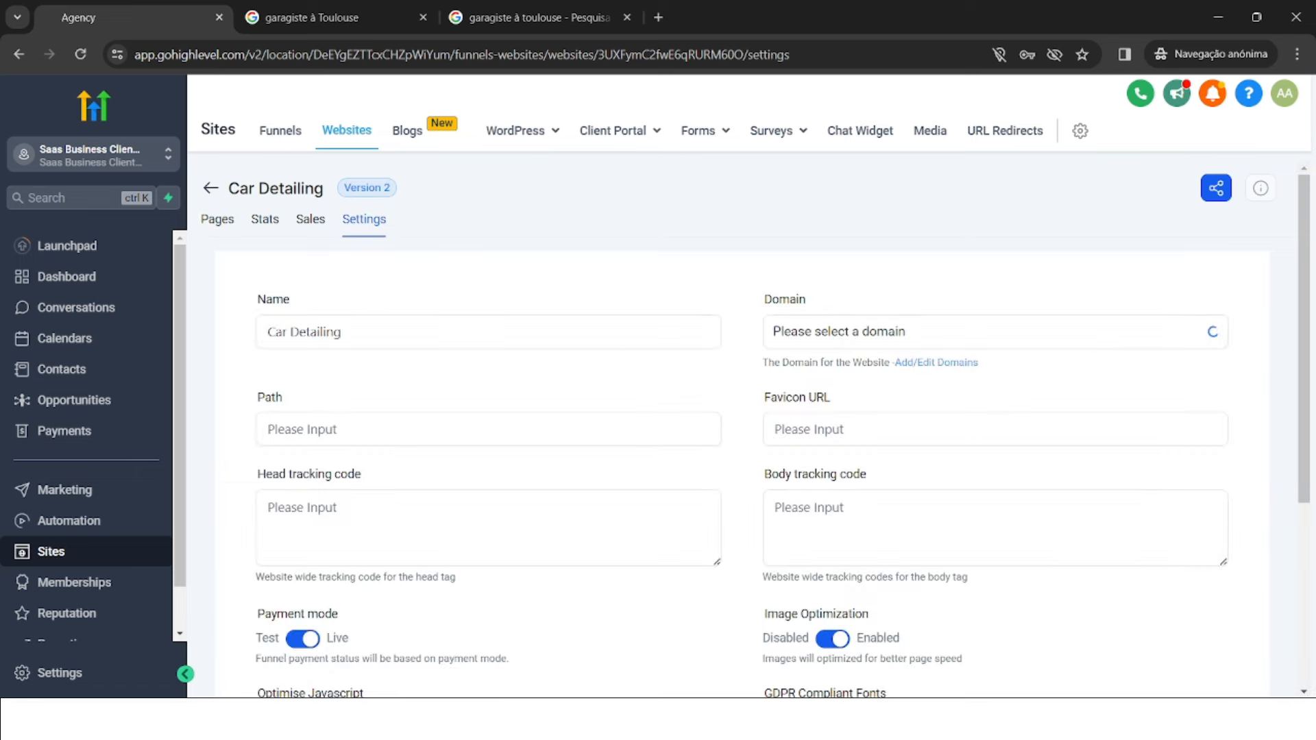
{"action": "triple_click", "coordinate": [411, 332]}
{"action": "type", "text": "Garagiste "}
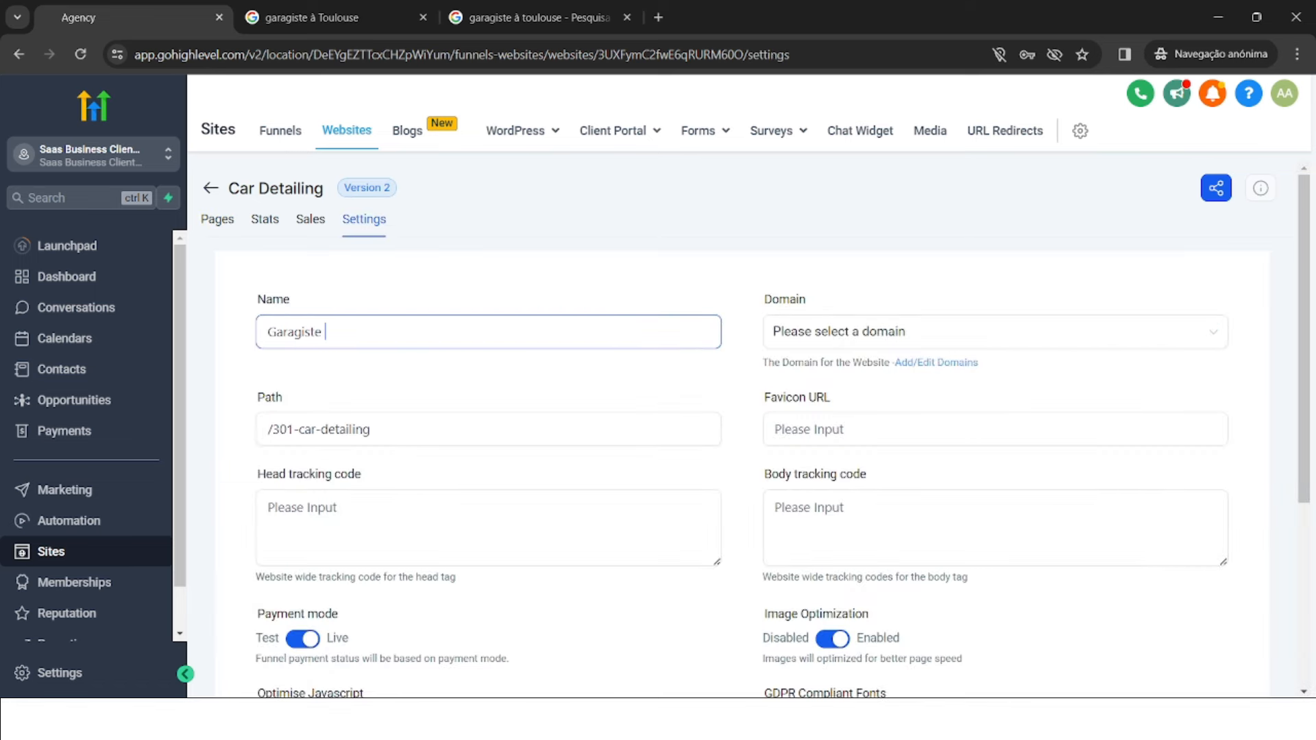
{"action": "type", "text": "à Tou"}
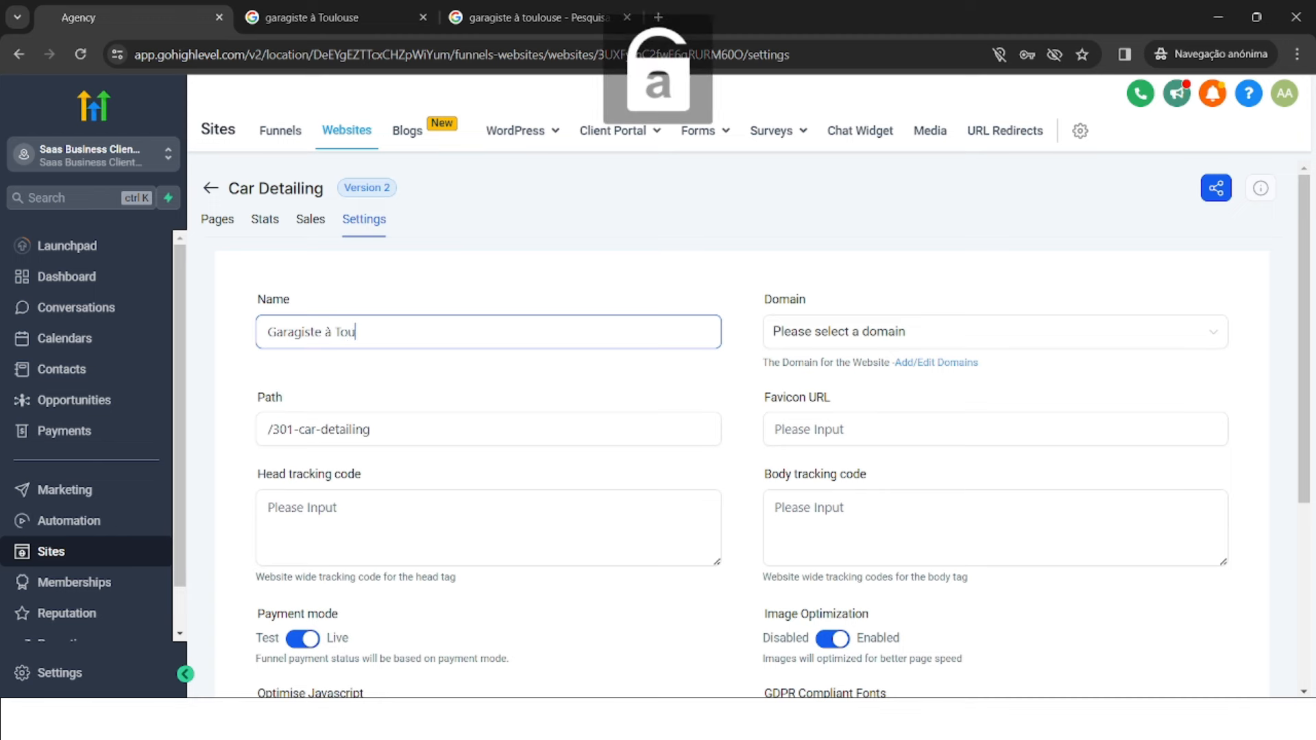
{"action": "type", "text": "louse"}
- Enable GDPR Compliant Fonts and Enable Sameorigin Iframe for the website and save its settings
{"action": "scroll", "coordinate": [742, 411], "scroll_direction": "down", "scroll_amount": 5}
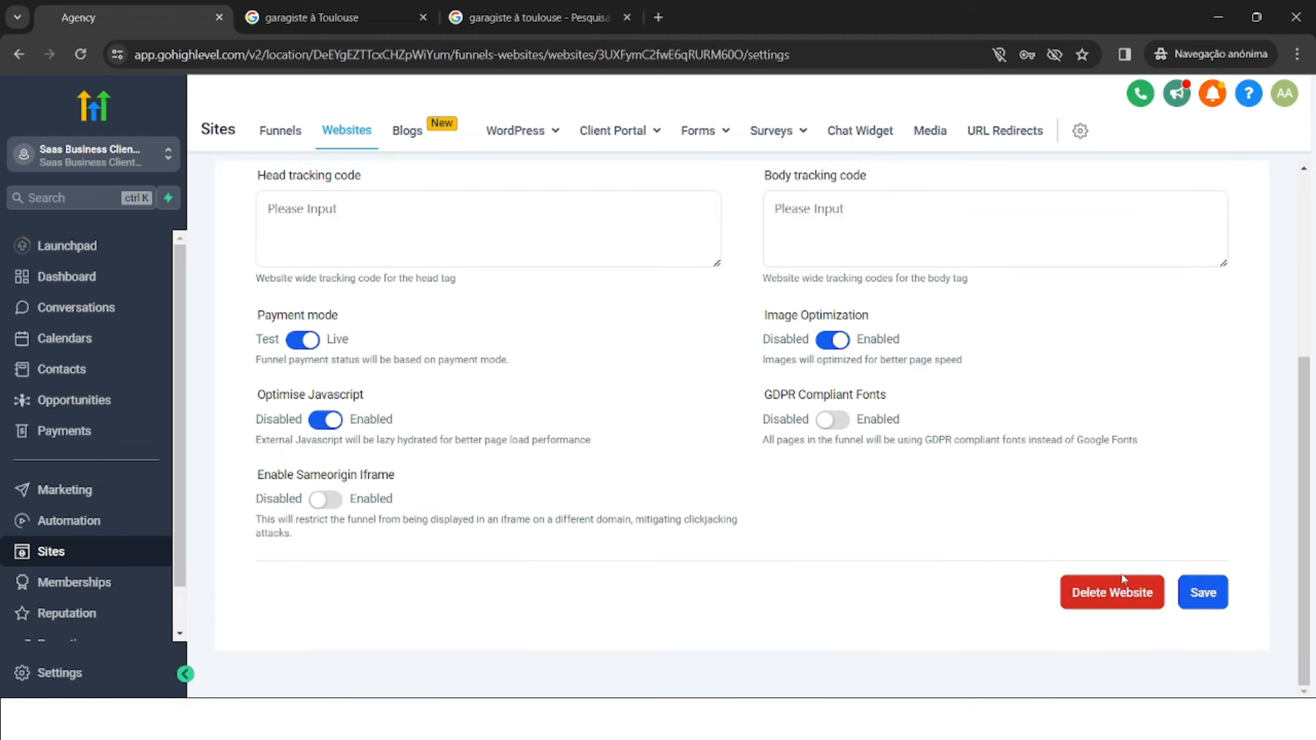
{"action": "left_click", "coordinate": [837, 421]}
{"action": "left_click", "coordinate": [327, 500]}
{"action": "left_click", "coordinate": [1197, 591]}
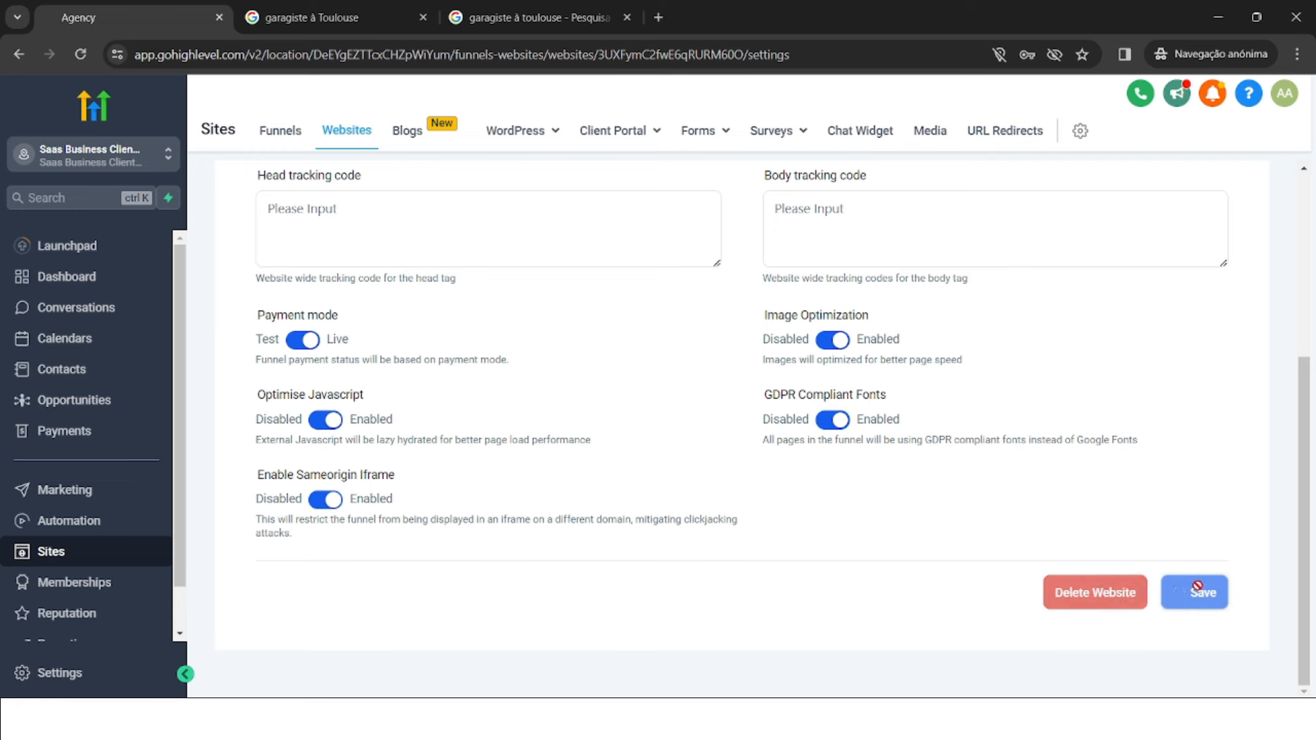
{"action": "left_click", "coordinate": [835, 429]}
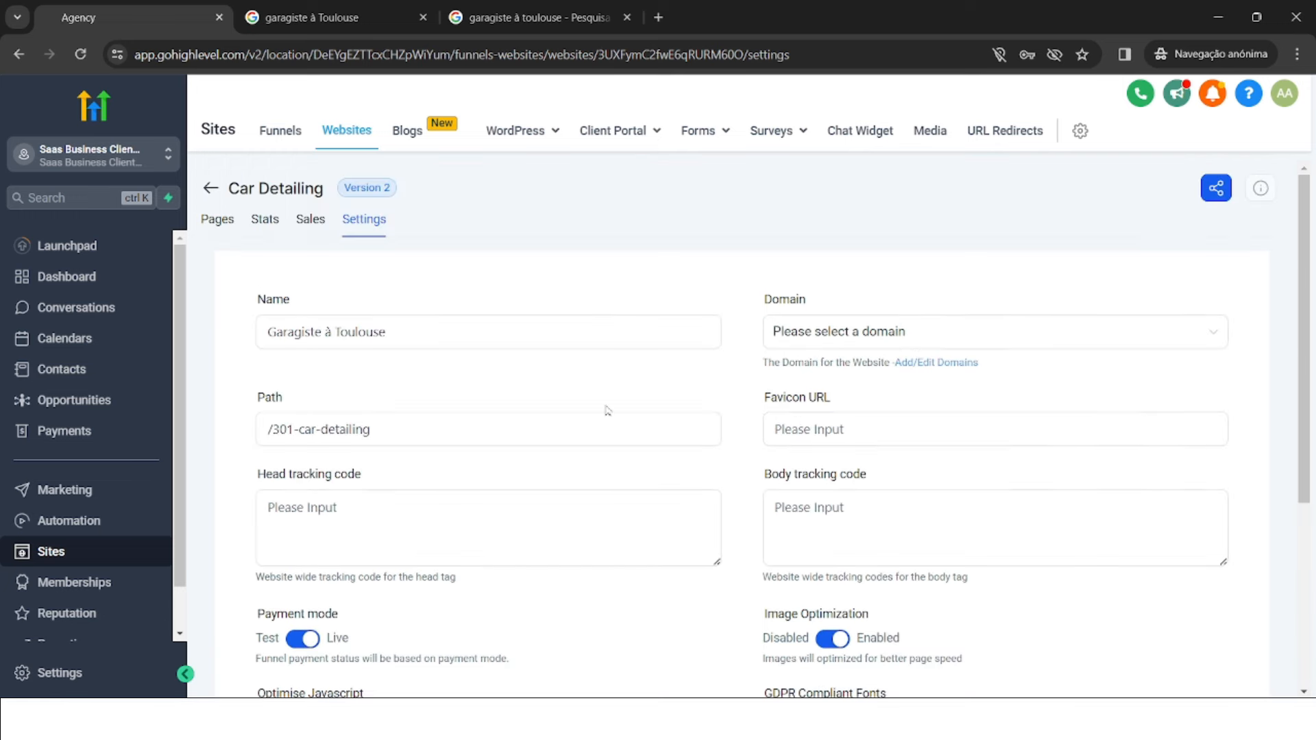
{"action": "scroll", "coordinate": [554, 468], "scroll_direction": "down", "scroll_amount": 5}
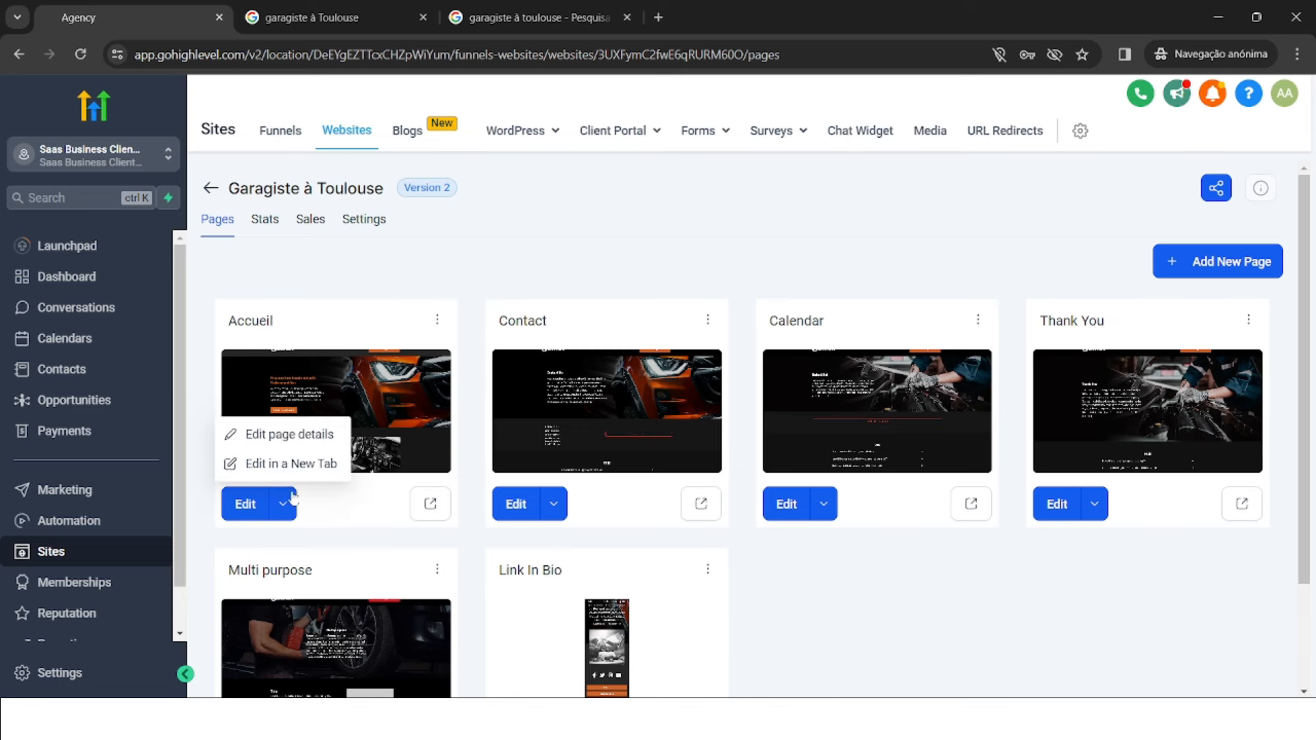
- Open the Accueil page for editing in a new tab, and open the ChatGPT login in another tab
{"action": "left_click", "coordinate": [305, 465]}
{"action": "left_click", "coordinate": [595, 5]}
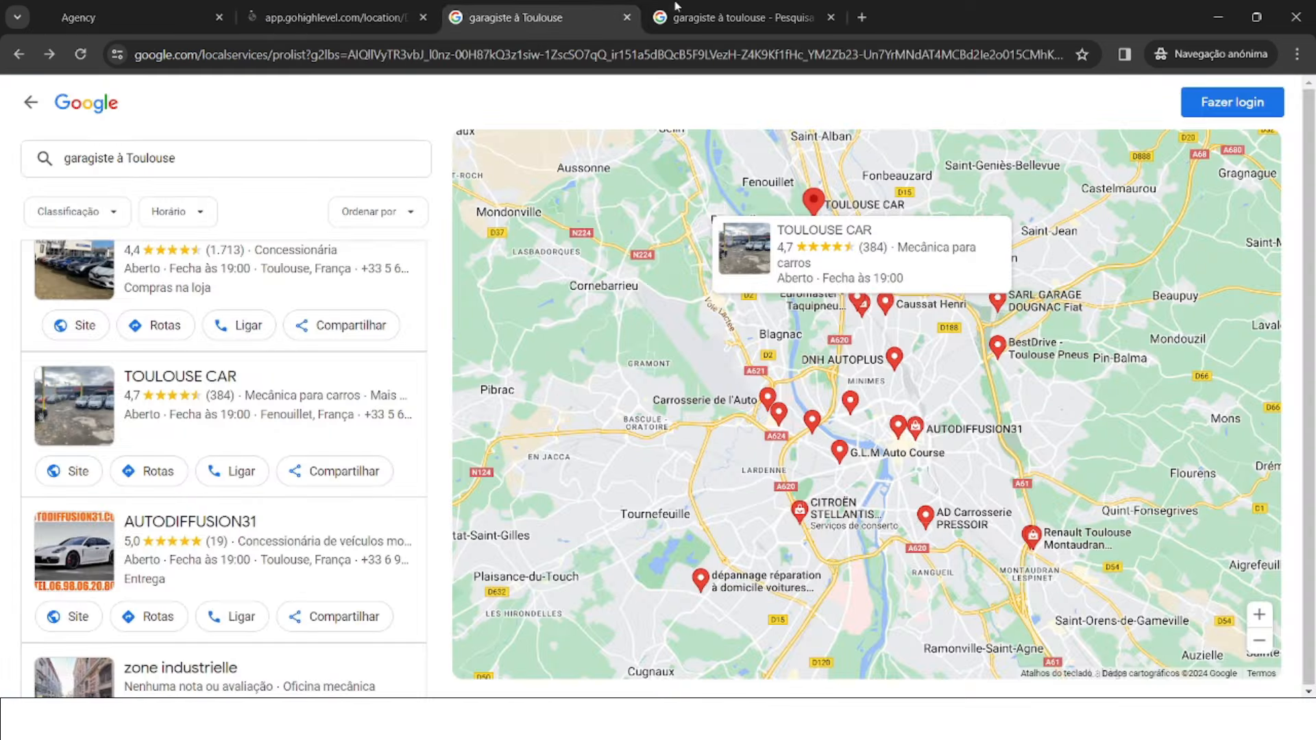
{"action": "left_click", "coordinate": [862, 17]}
{"action": "type", "text": "chat"}
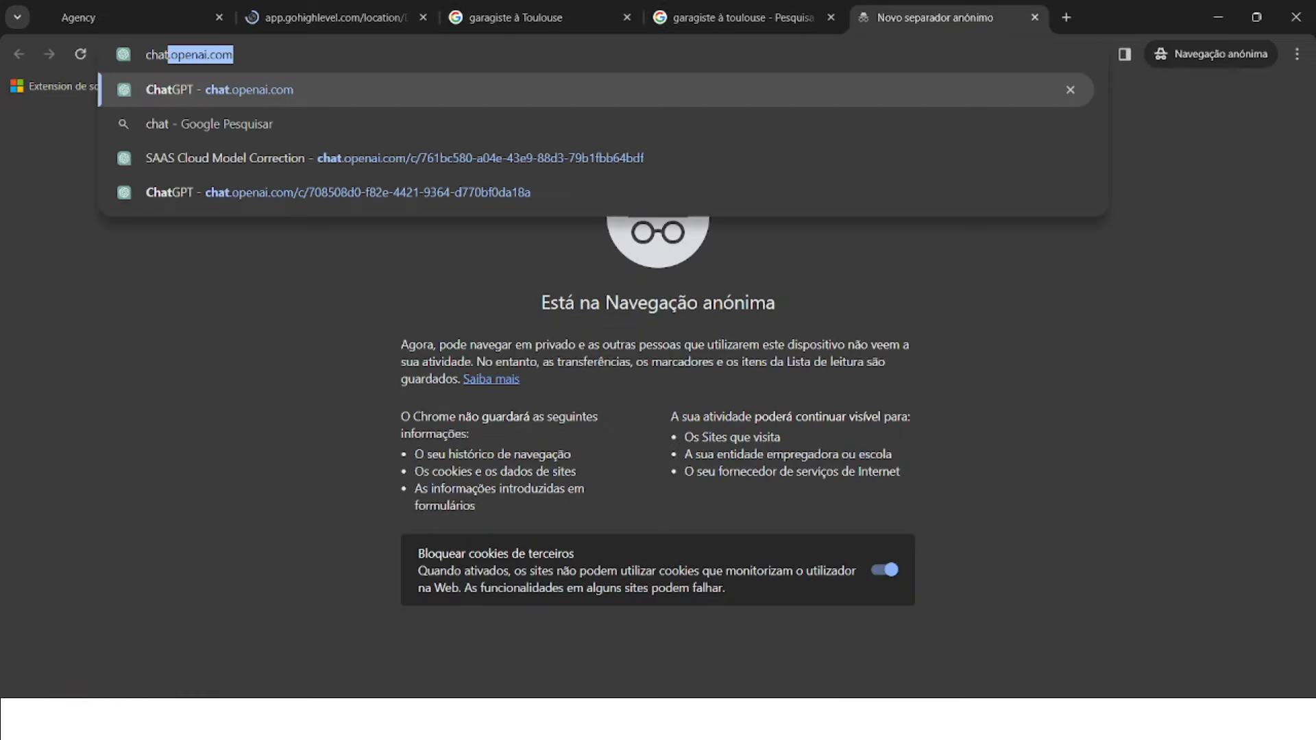
{"action": "key", "text": "Return"}
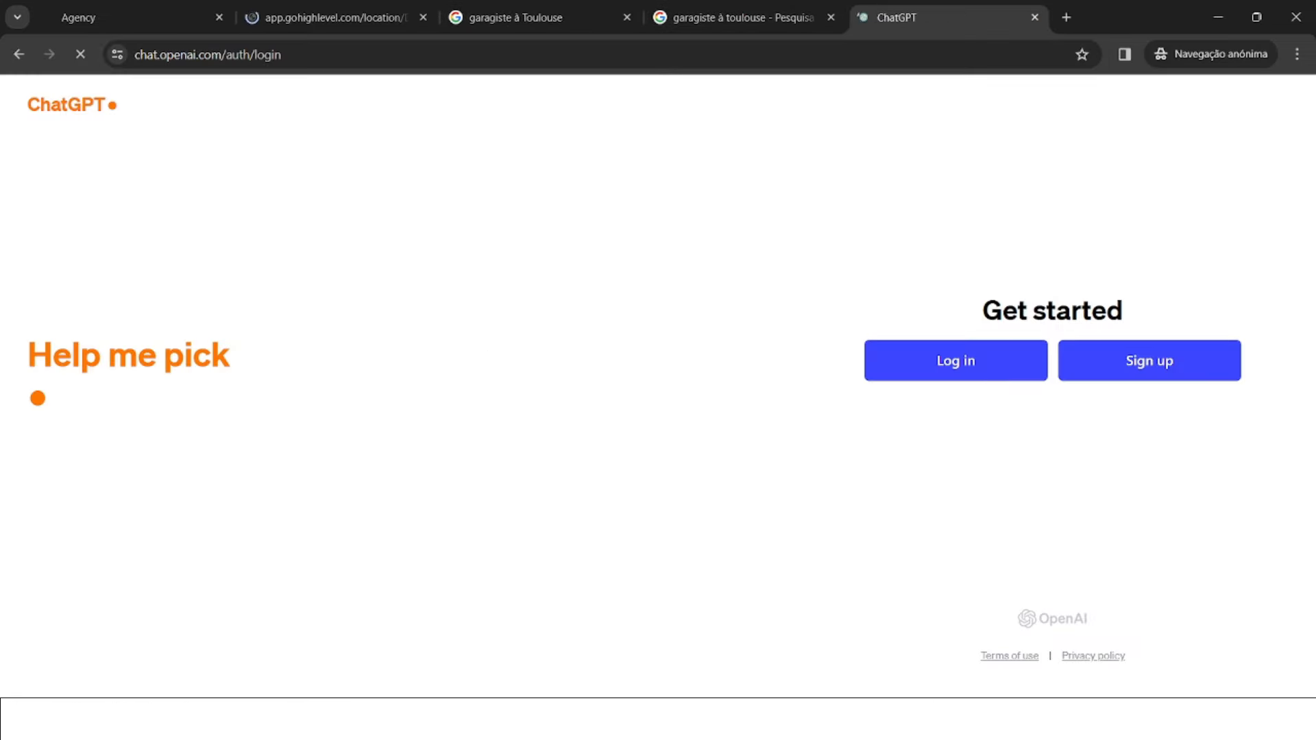
{"action": "left_click", "coordinate": [943, 367]}
- Switch back to the Accueil page editor and review the page's sections down to the contact area and map
{"action": "key", "text": "ctrl+2"}
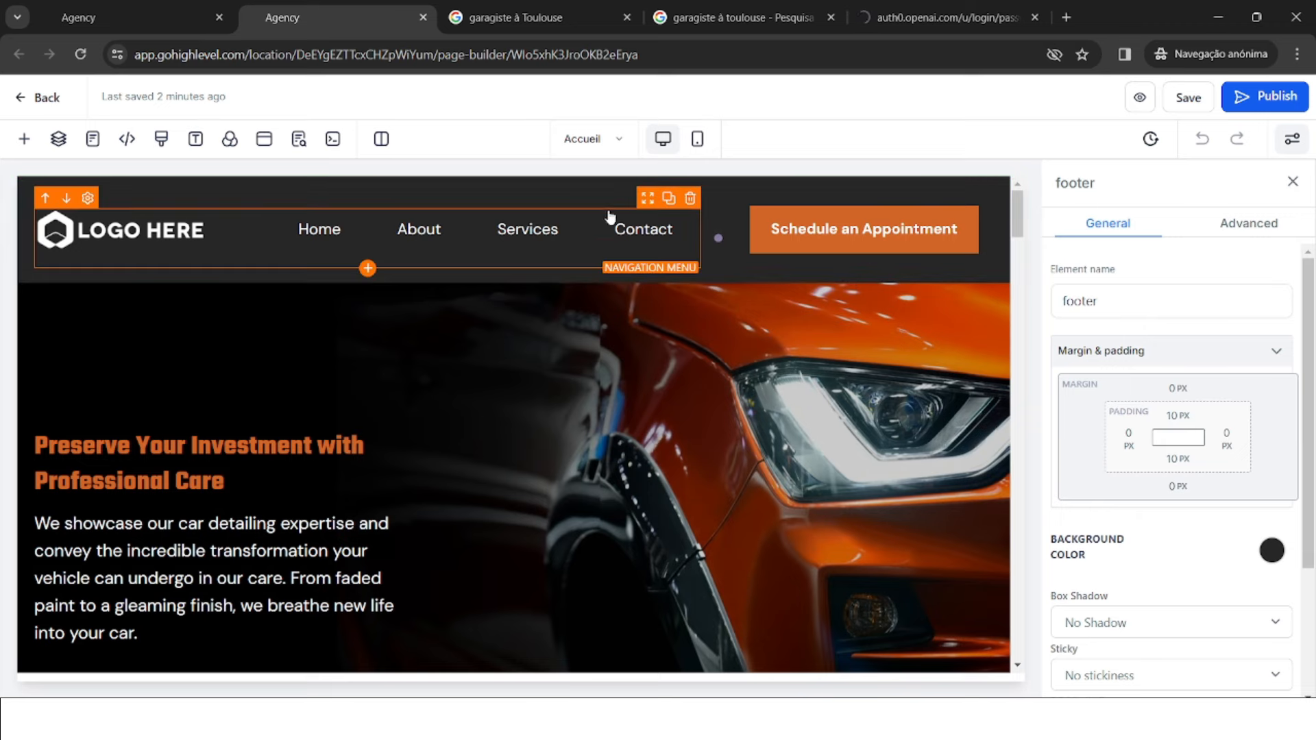
{"action": "scroll", "coordinate": [412, 261], "scroll_direction": "down", "scroll_amount": 10}
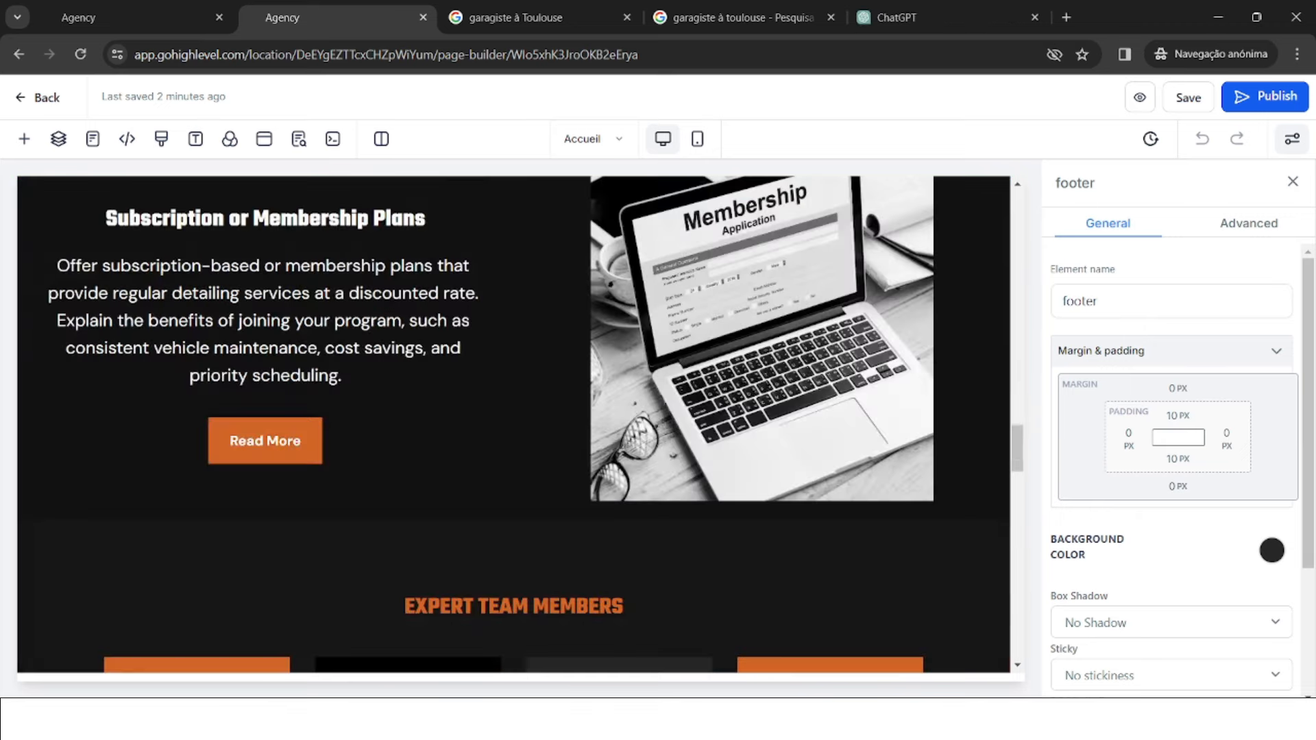
{"action": "scroll", "coordinate": [791, 397], "scroll_direction": "down", "scroll_amount": 15}
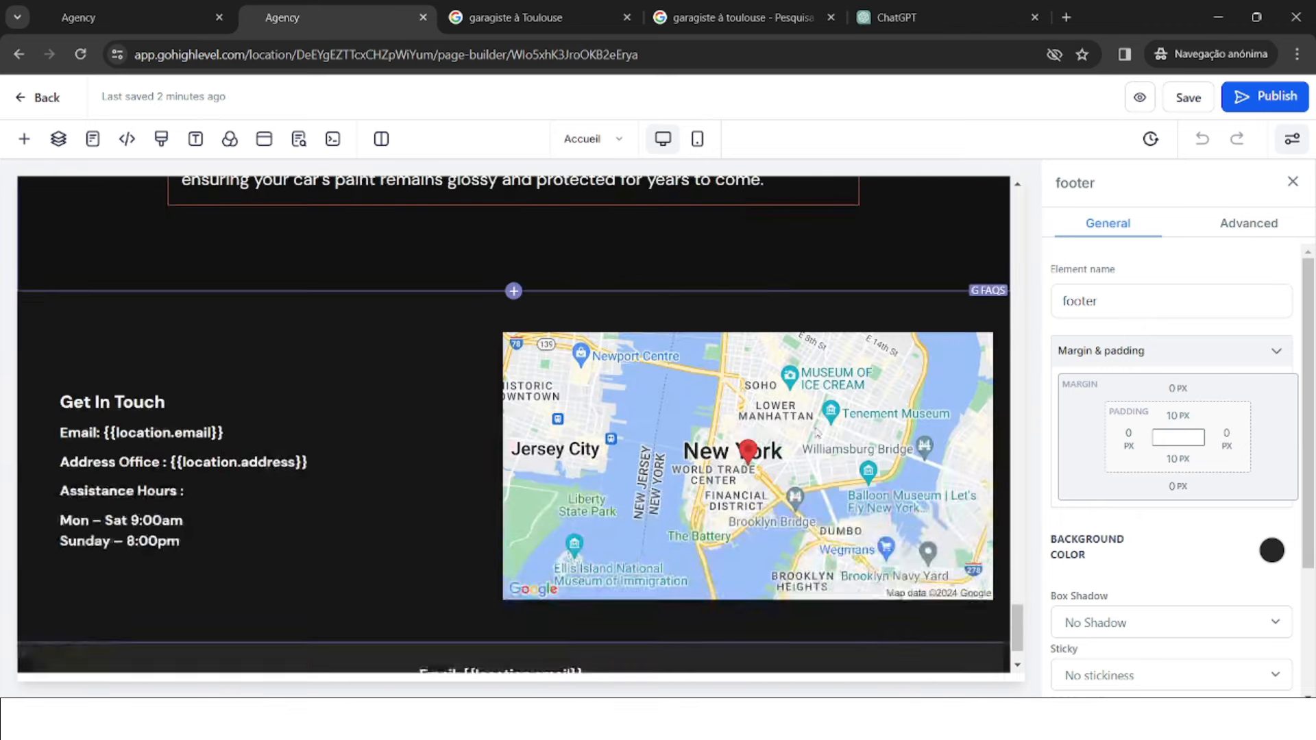
{"action": "scroll", "coordinate": [815, 426], "scroll_direction": "up", "scroll_amount": 10}
{"action": "scroll", "coordinate": [815, 426], "scroll_direction": "up", "scroll_amount": 10}
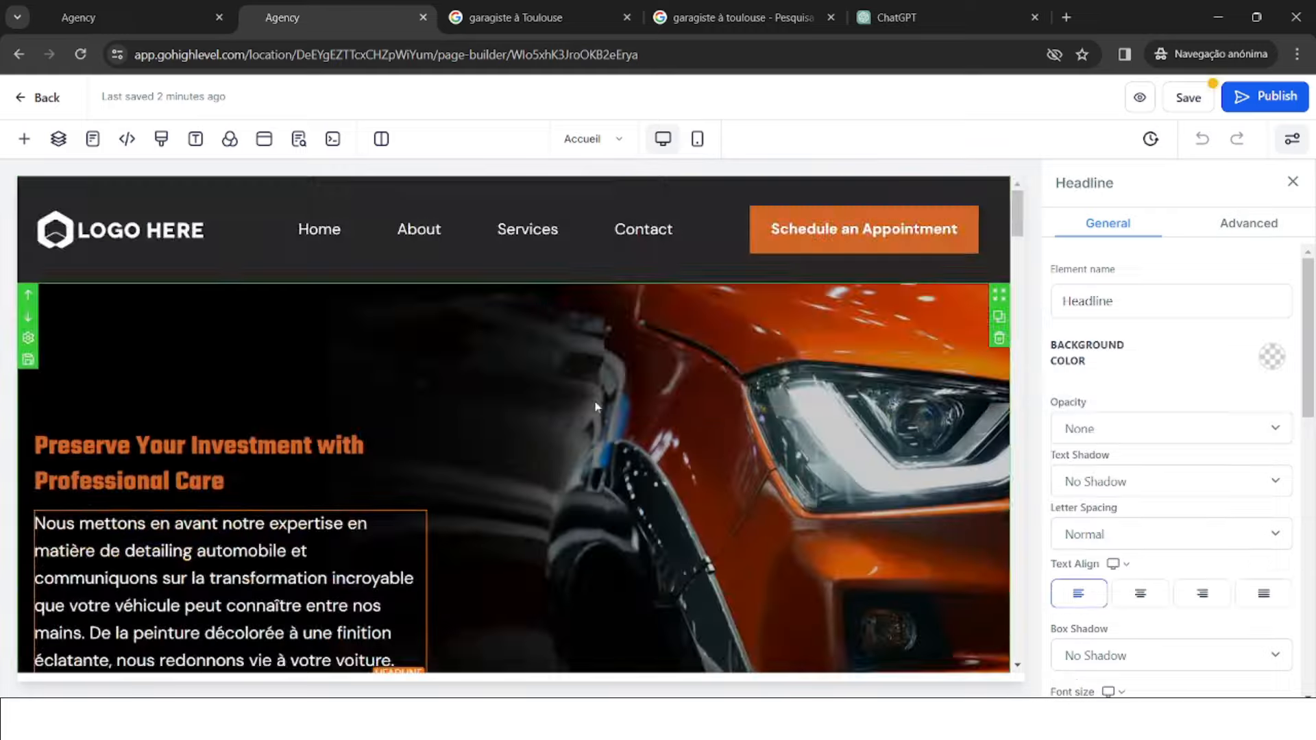
- Change the hero button to "Commencez gratuitement", the about texts to "A propos" and "Votre partenaire de confiance pour le detailing automobile.", and save the page
{"action": "scroll", "coordinate": [595, 406], "scroll_direction": "down", "scroll_amount": 5}
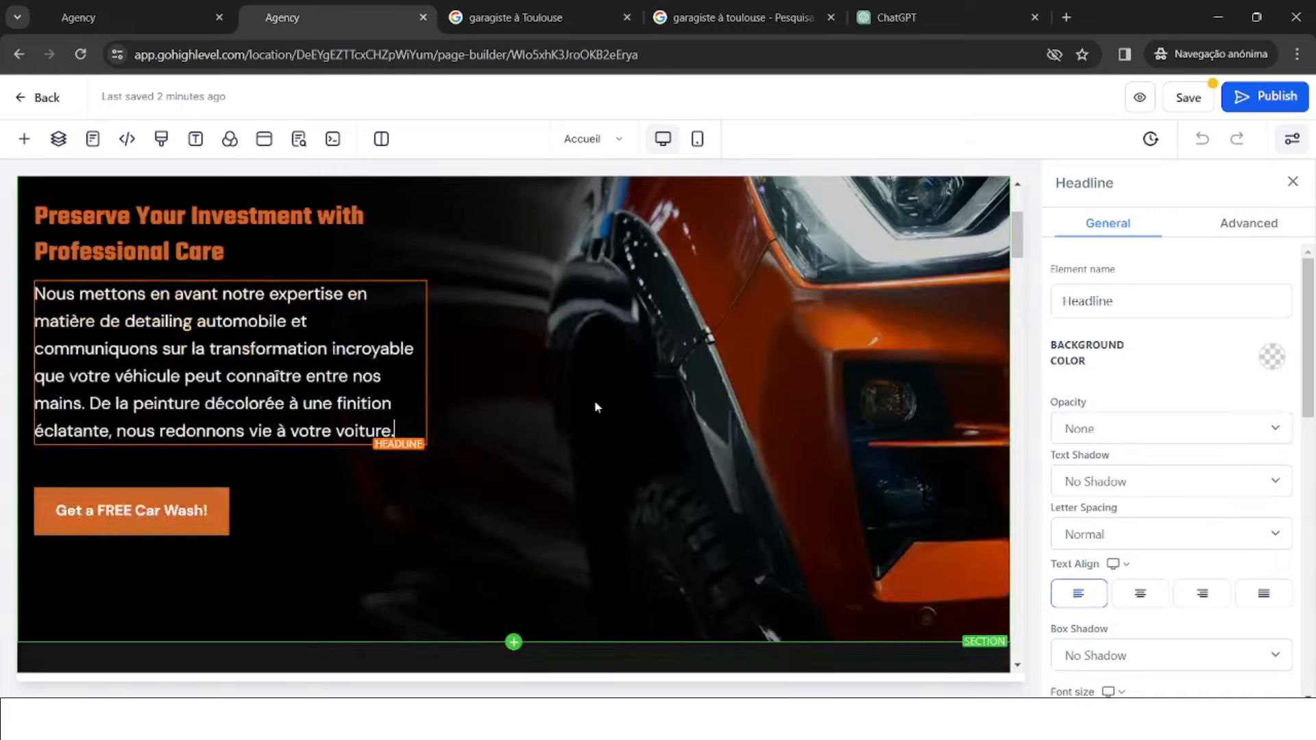
{"action": "left_click", "coordinate": [206, 333]}
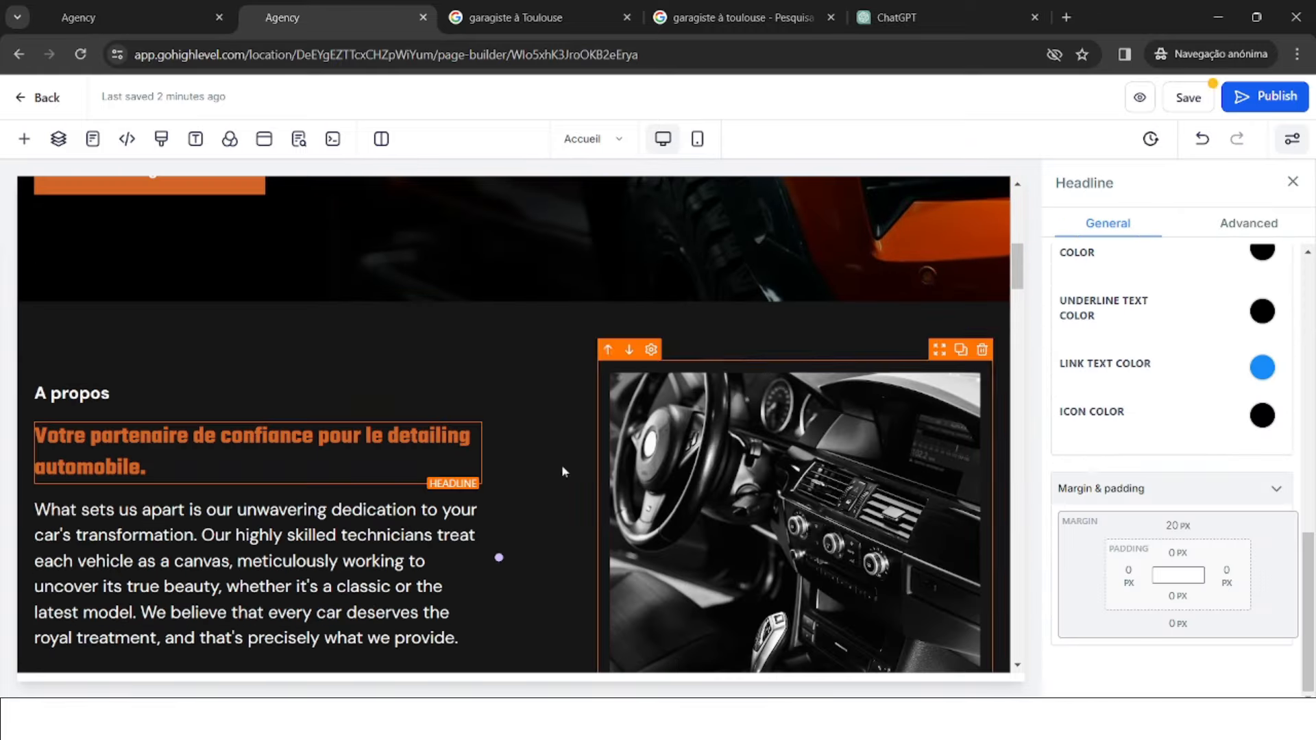
{"action": "scroll", "coordinate": [548, 480], "scroll_direction": "down", "scroll_amount": 1}
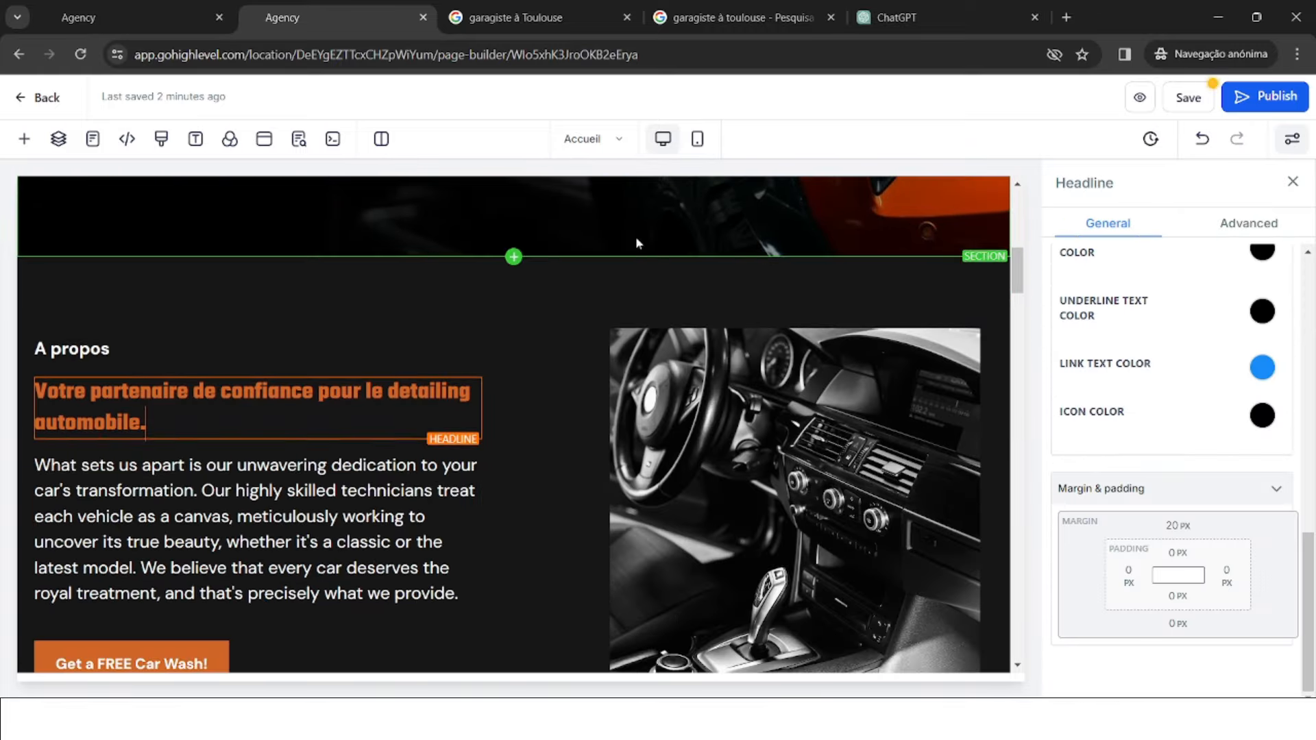
{"action": "scroll", "coordinate": [637, 243], "scroll_direction": "up", "scroll_amount": 9}
{"action": "left_click", "coordinate": [1182, 102]}
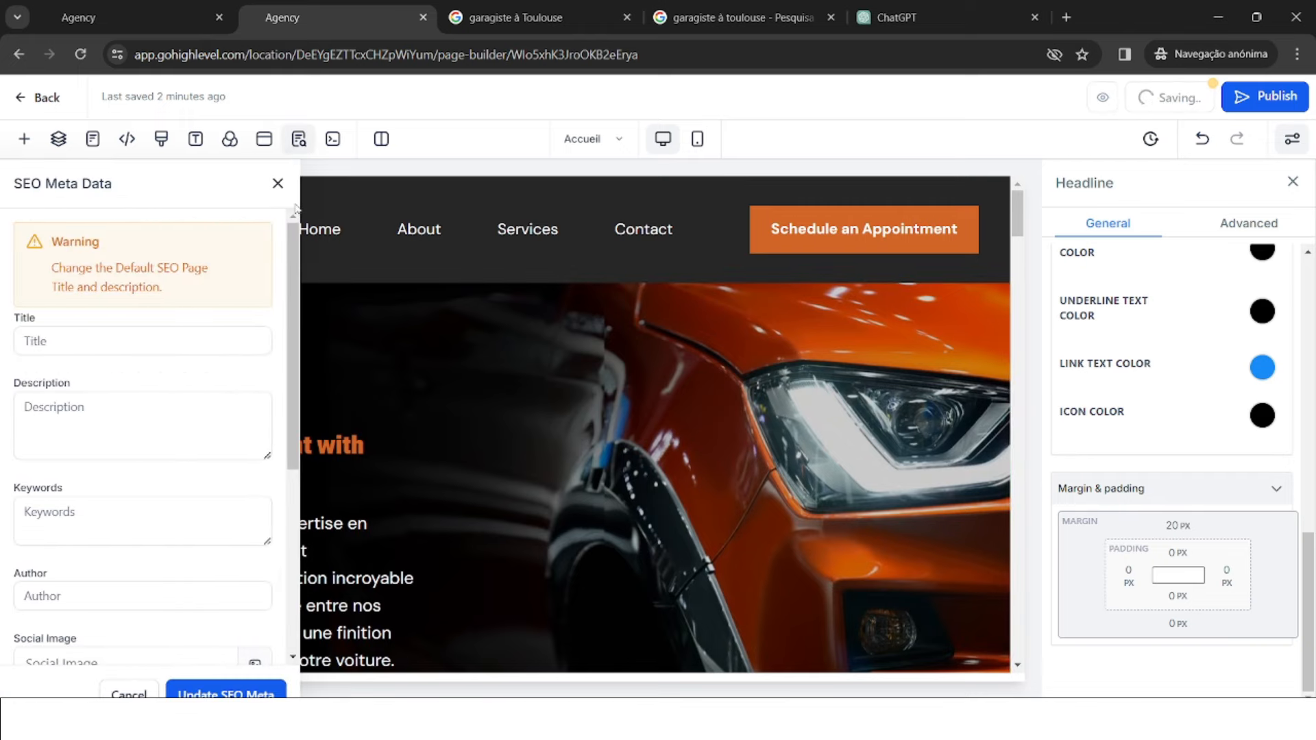
{"action": "left_click", "coordinate": [277, 183]}
- Examine the rest of the Accueil page, including the services, membership plans, team, testimonials, FAQs and contact sections
{"action": "scroll", "coordinate": [616, 441], "scroll_direction": "down", "scroll_amount": 4}
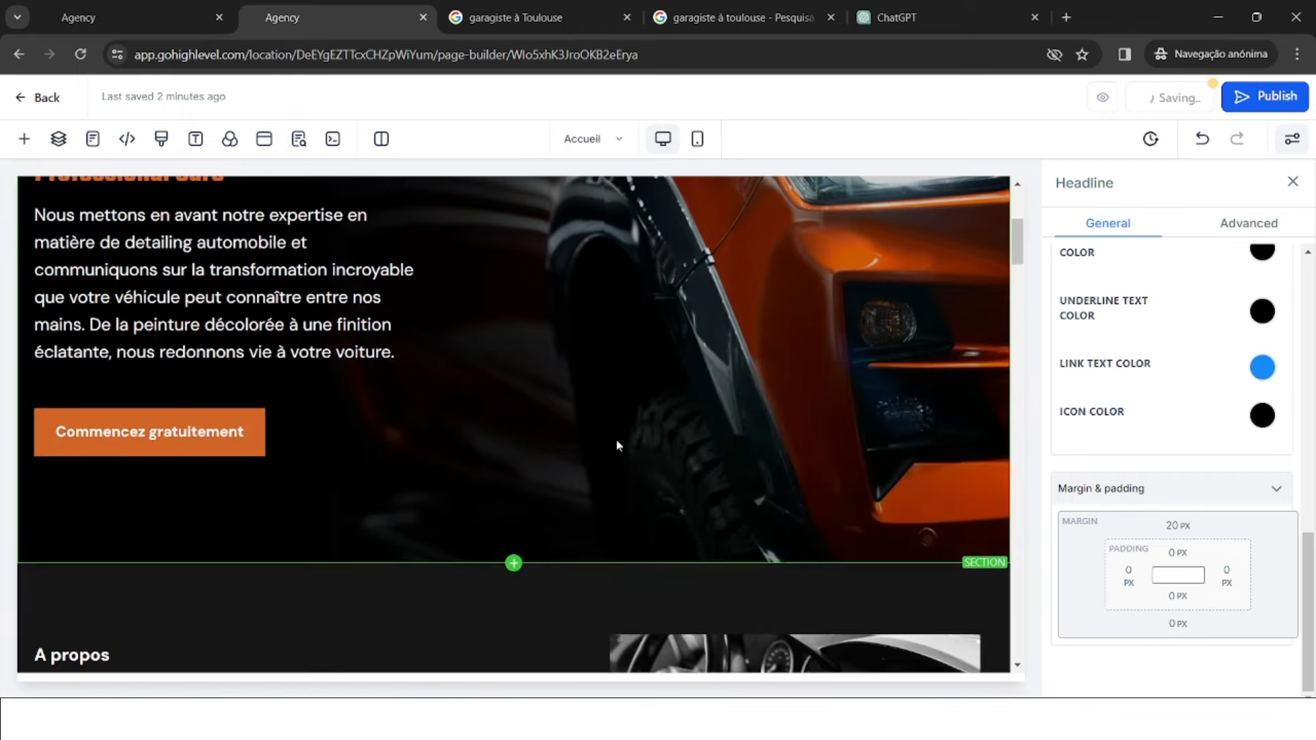
{"action": "scroll", "coordinate": [617, 446], "scroll_direction": "down", "scroll_amount": 12}
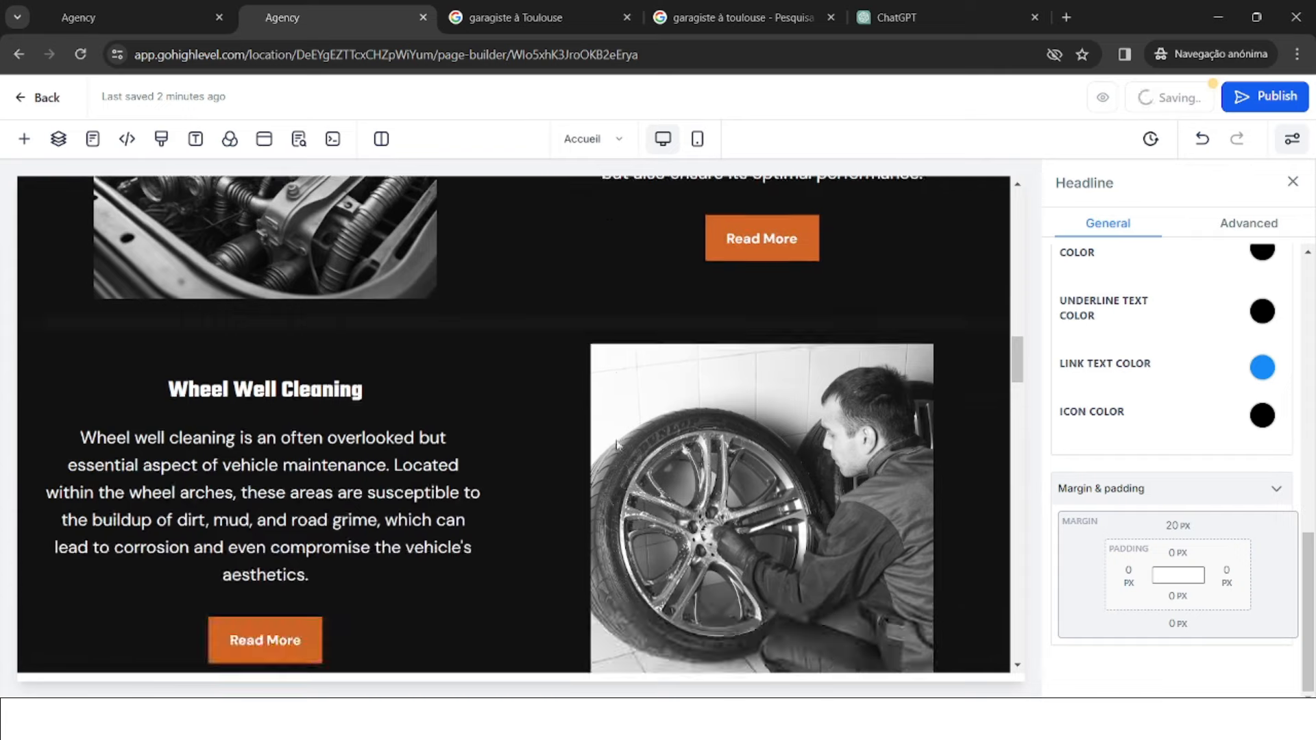
{"action": "scroll", "coordinate": [617, 444], "scroll_direction": "down", "scroll_amount": 6}
{"action": "scroll", "coordinate": [618, 447], "scroll_direction": "down", "scroll_amount": 2}
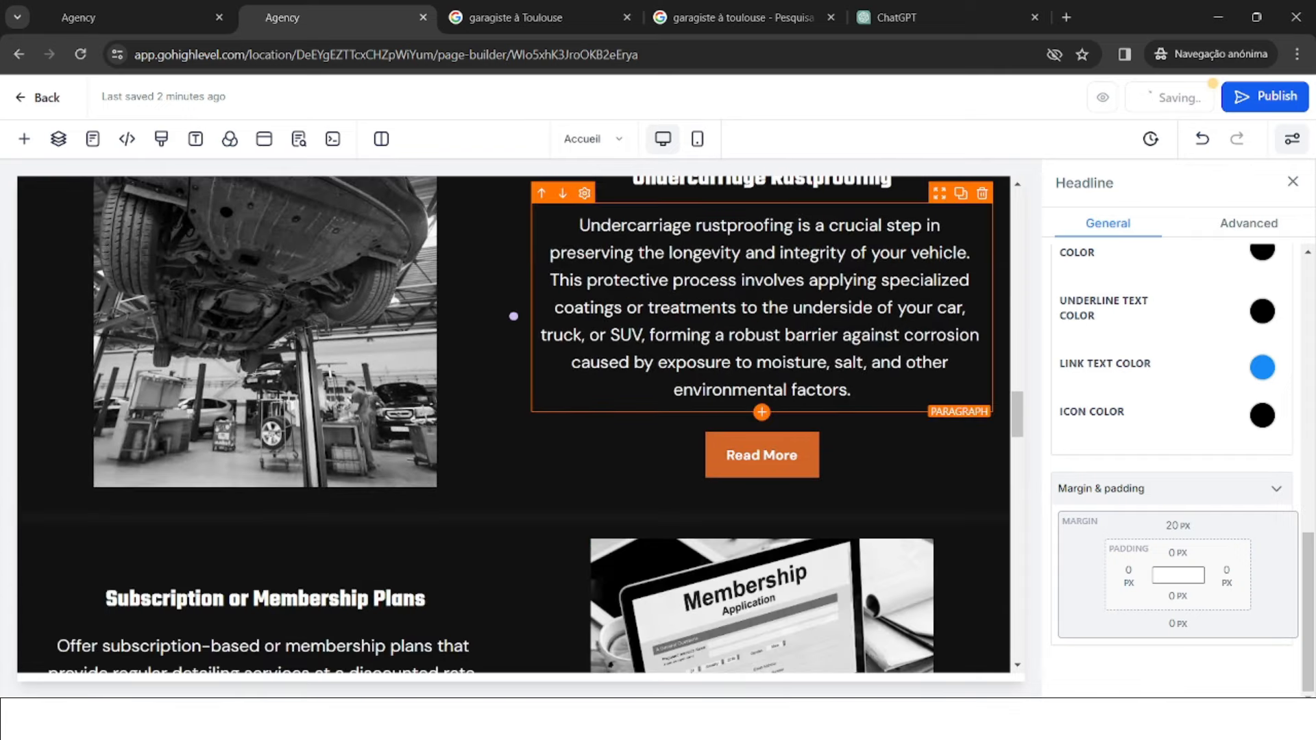
{"action": "scroll", "coordinate": [618, 446], "scroll_direction": "up", "scroll_amount": 2}
{"action": "scroll", "coordinate": [816, 415], "scroll_direction": "down", "scroll_amount": 6}
{"action": "scroll", "coordinate": [816, 415], "scroll_direction": "down", "scroll_amount": 2}
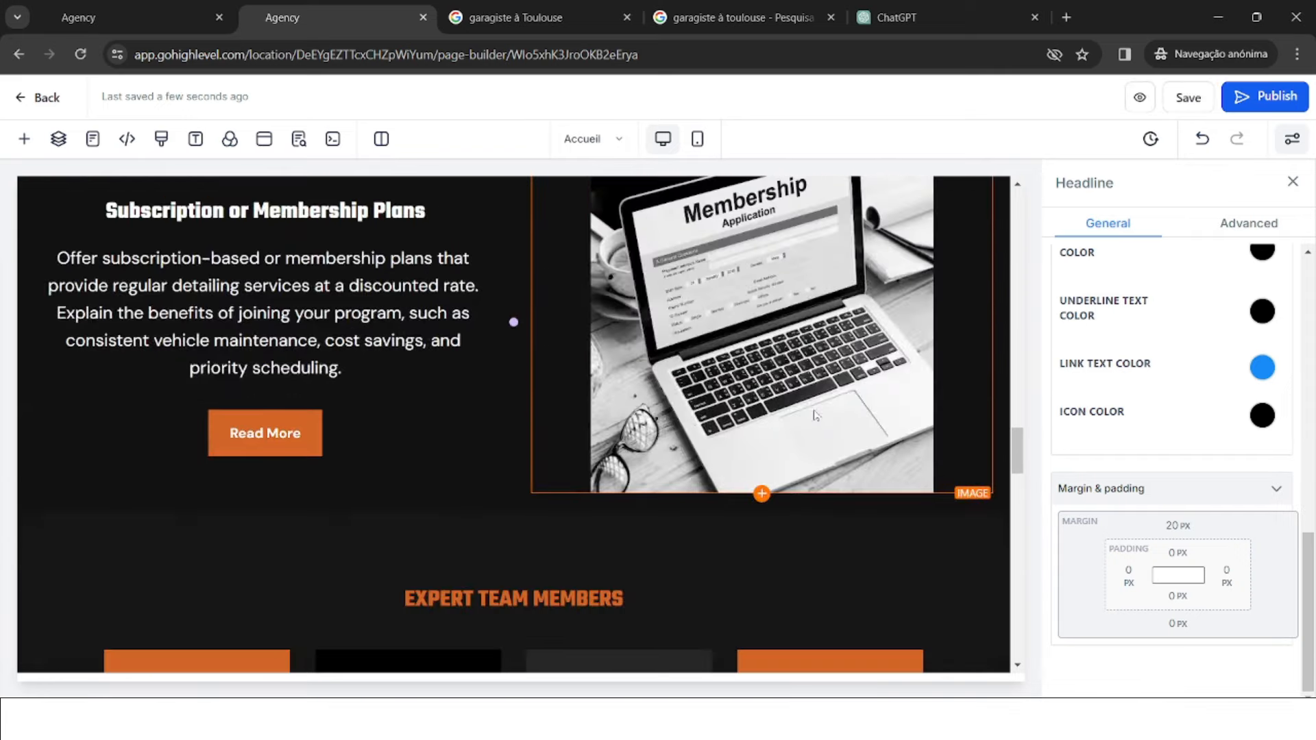
{"action": "scroll", "coordinate": [847, 511], "scroll_direction": "down", "scroll_amount": 20}
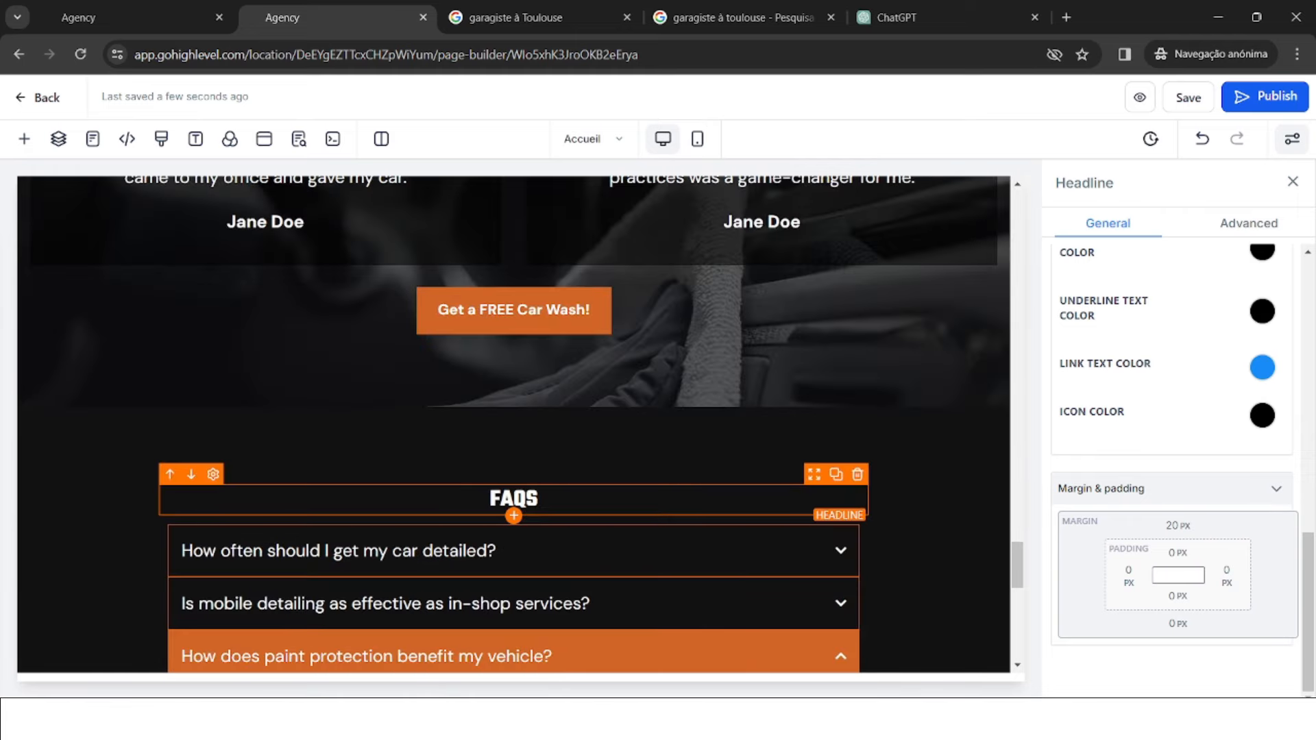
{"action": "scroll", "coordinate": [857, 436], "scroll_direction": "down", "scroll_amount": 5}
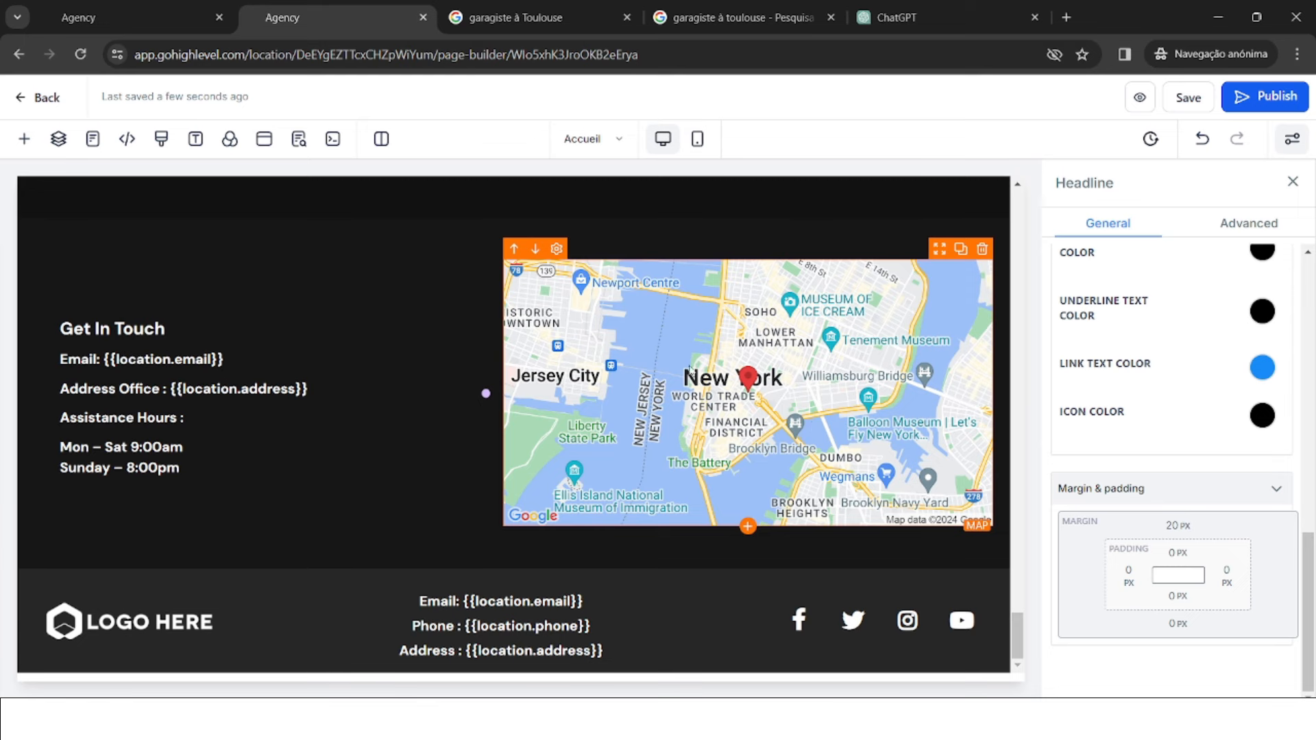
- Set the contact section's map location to Toulouse, France and save the Accueil page
{"action": "left_click", "coordinate": [710, 319]}
{"action": "scroll", "coordinate": [1183, 329], "scroll_direction": "up", "scroll_amount": 2}
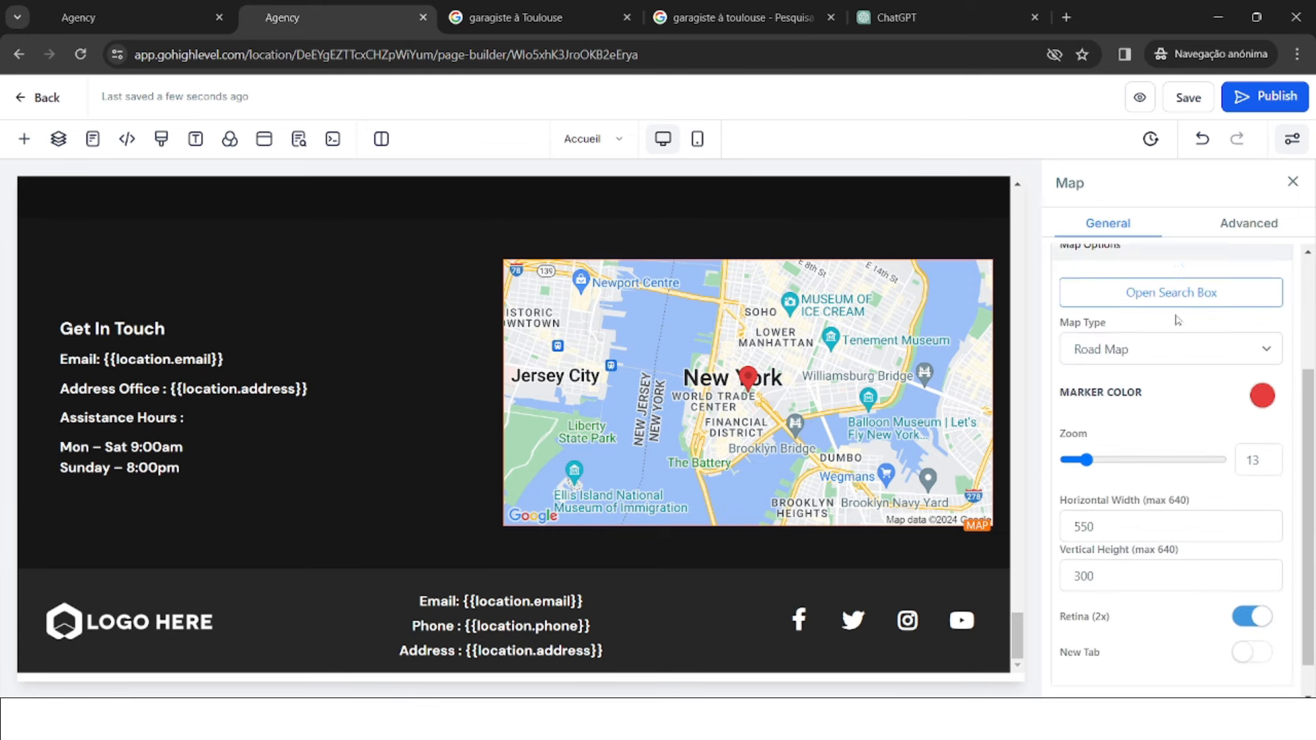
{"action": "left_click", "coordinate": [1182, 329]}
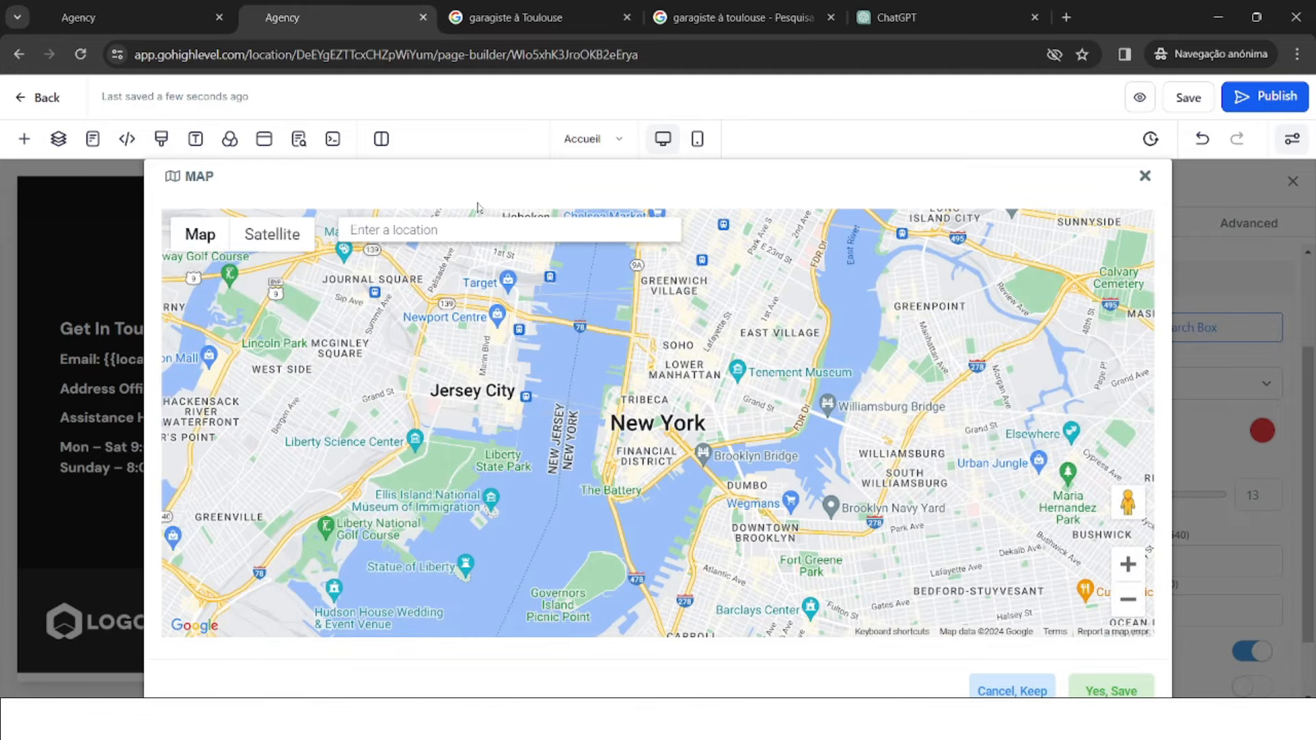
{"action": "left_click", "coordinate": [478, 230]}
{"action": "type", "text": "toulu"}
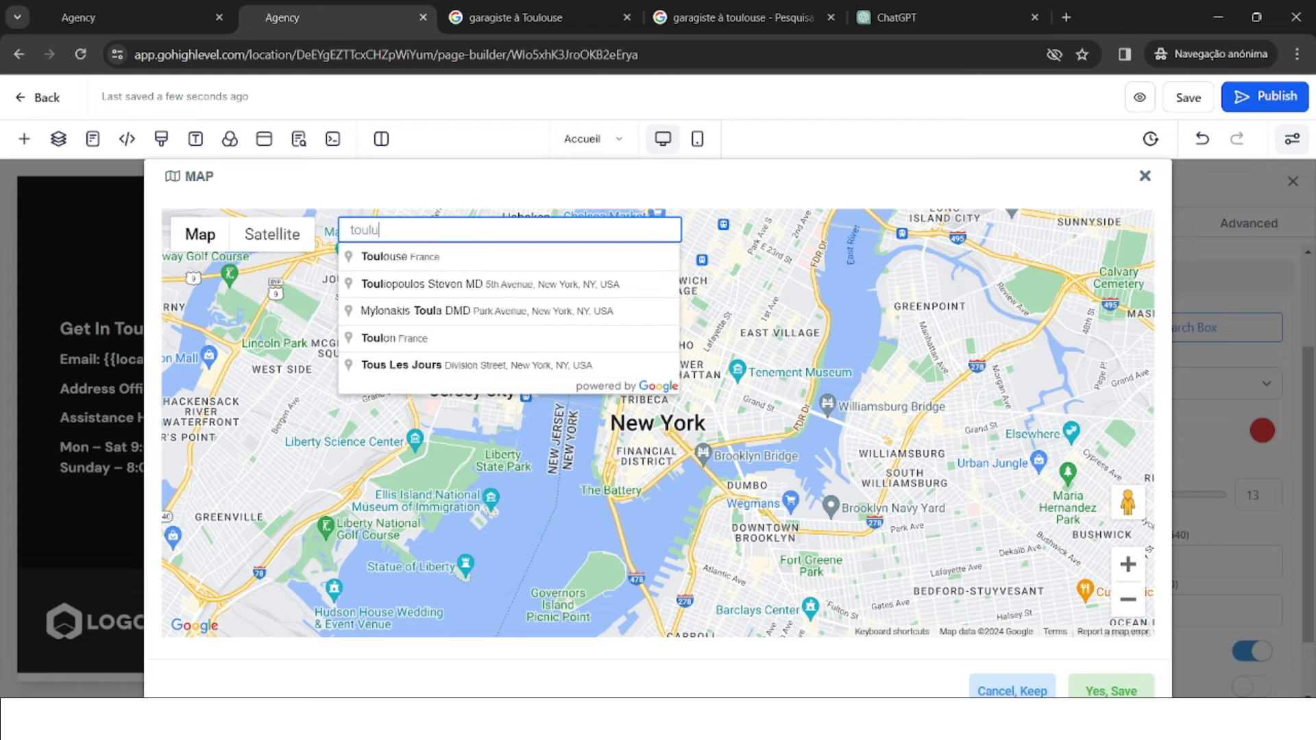
{"action": "left_click", "coordinate": [432, 257]}
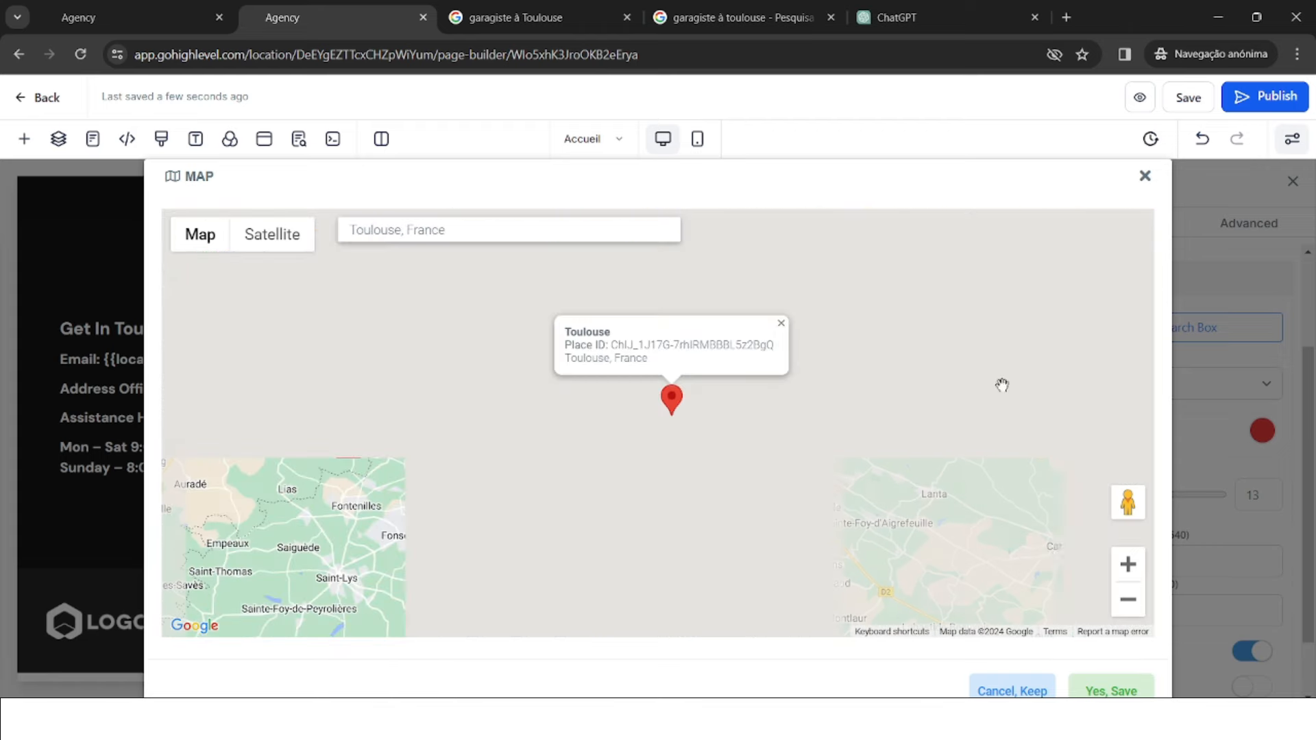
{"action": "left_click", "coordinate": [1125, 689]}
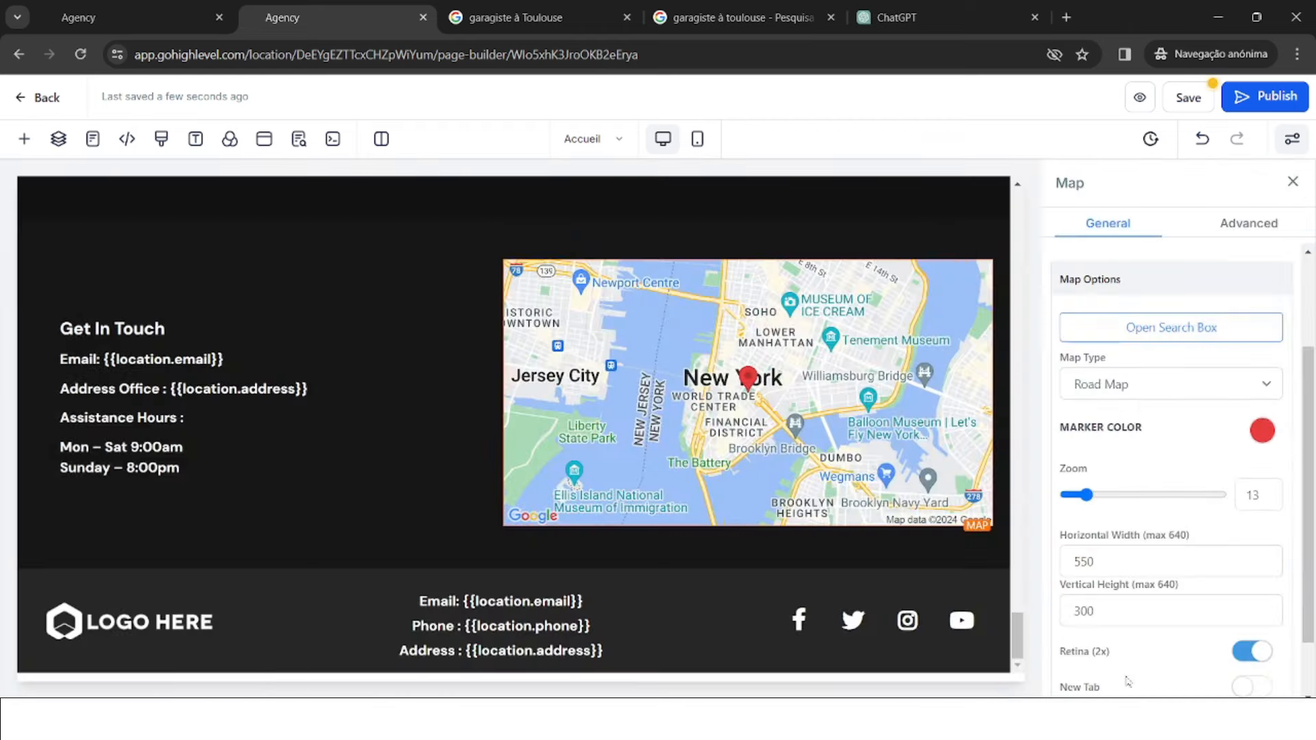
{"action": "left_click", "coordinate": [911, 354]}
{"action": "scroll", "coordinate": [912, 354], "scroll_direction": "up", "scroll_amount": 16}
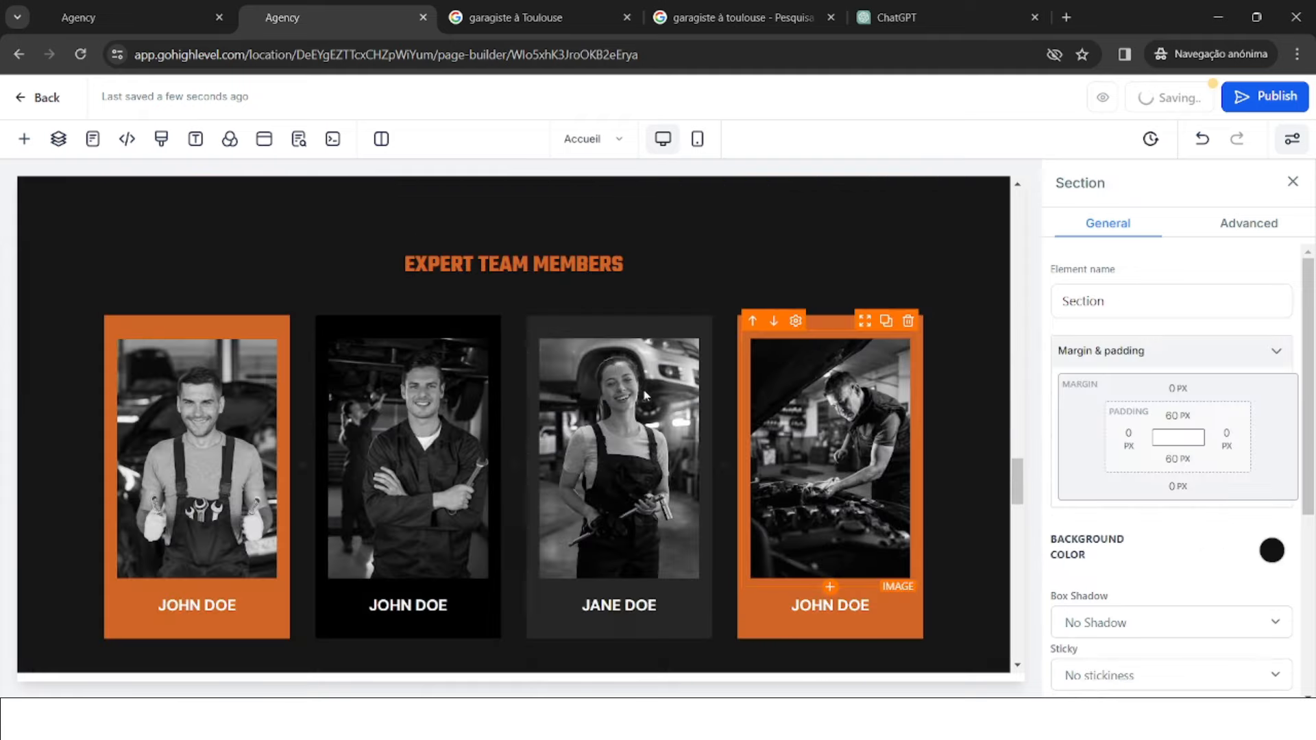
{"action": "scroll", "coordinate": [514, 578], "scroll_direction": "up", "scroll_amount": 10}
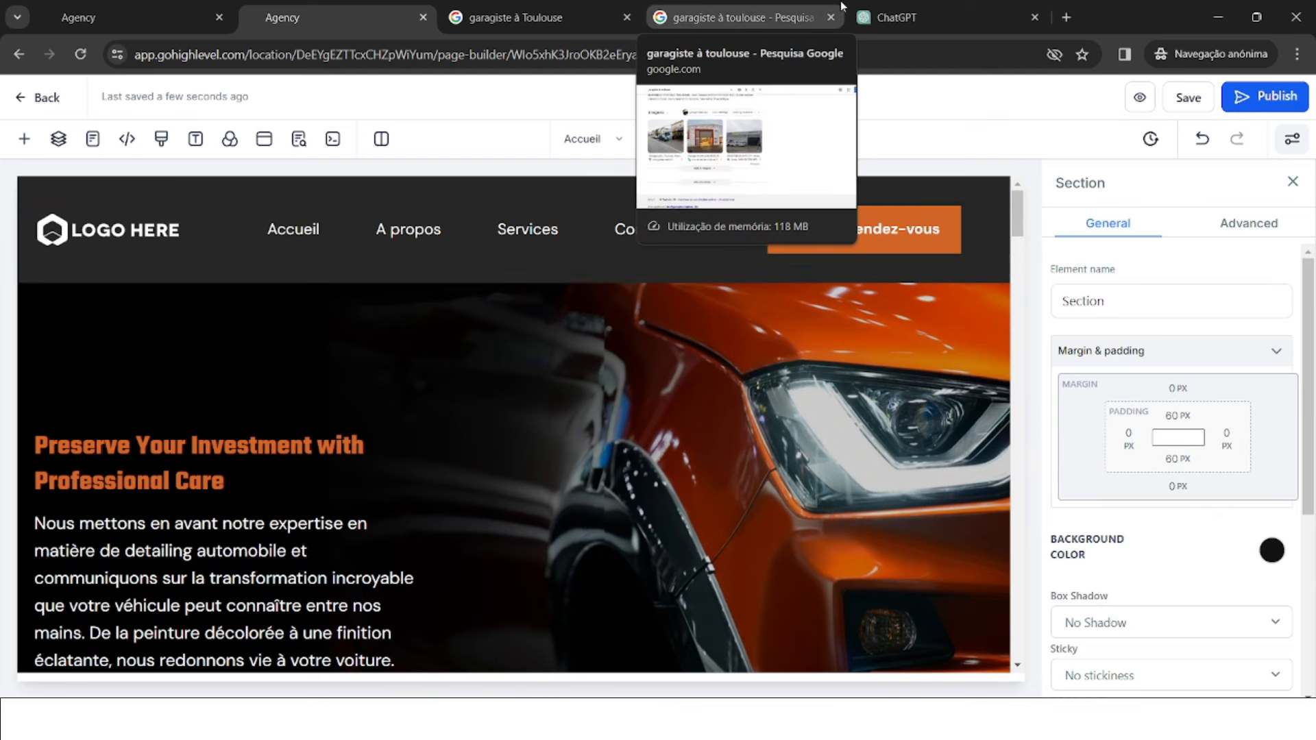
- Switch to the Garagiste à Toulouse site tab and set the chat widget's intro message to "Nous sommes en ligne"
{"action": "left_click", "coordinate": [194, 6]}
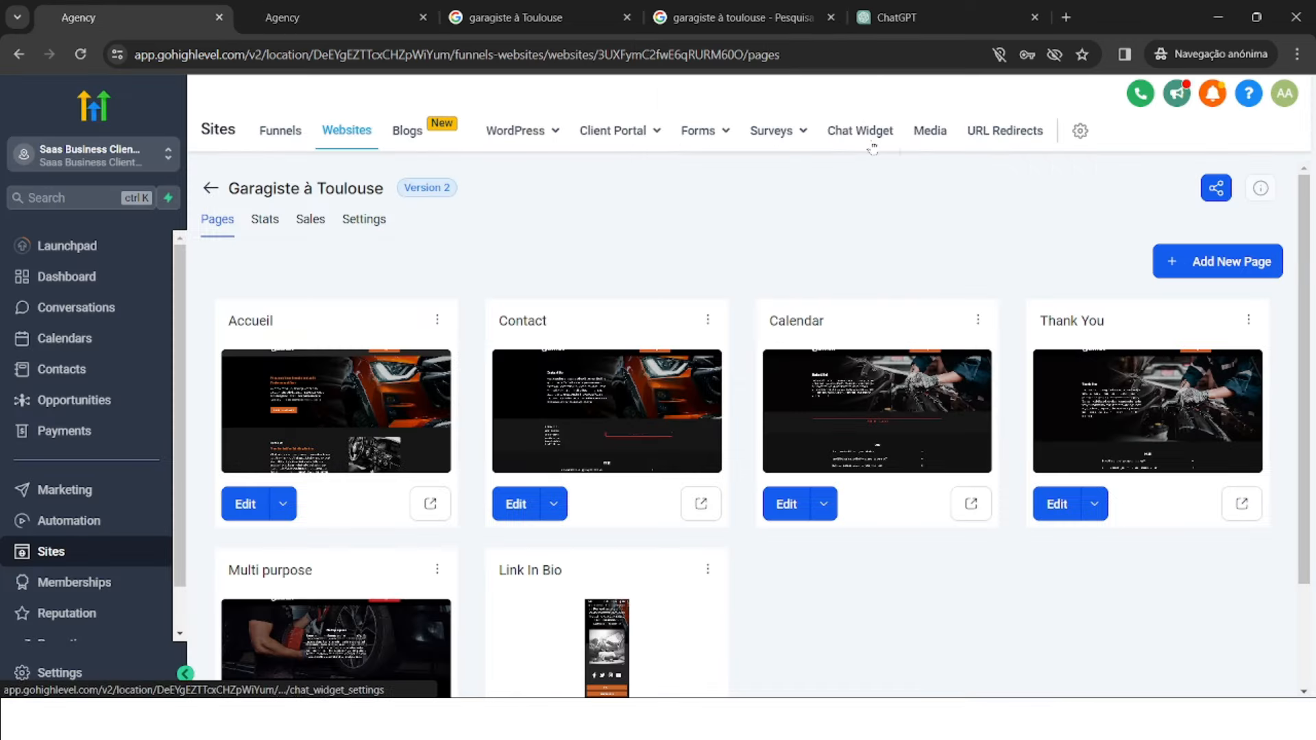
{"action": "left_click", "coordinate": [873, 146]}
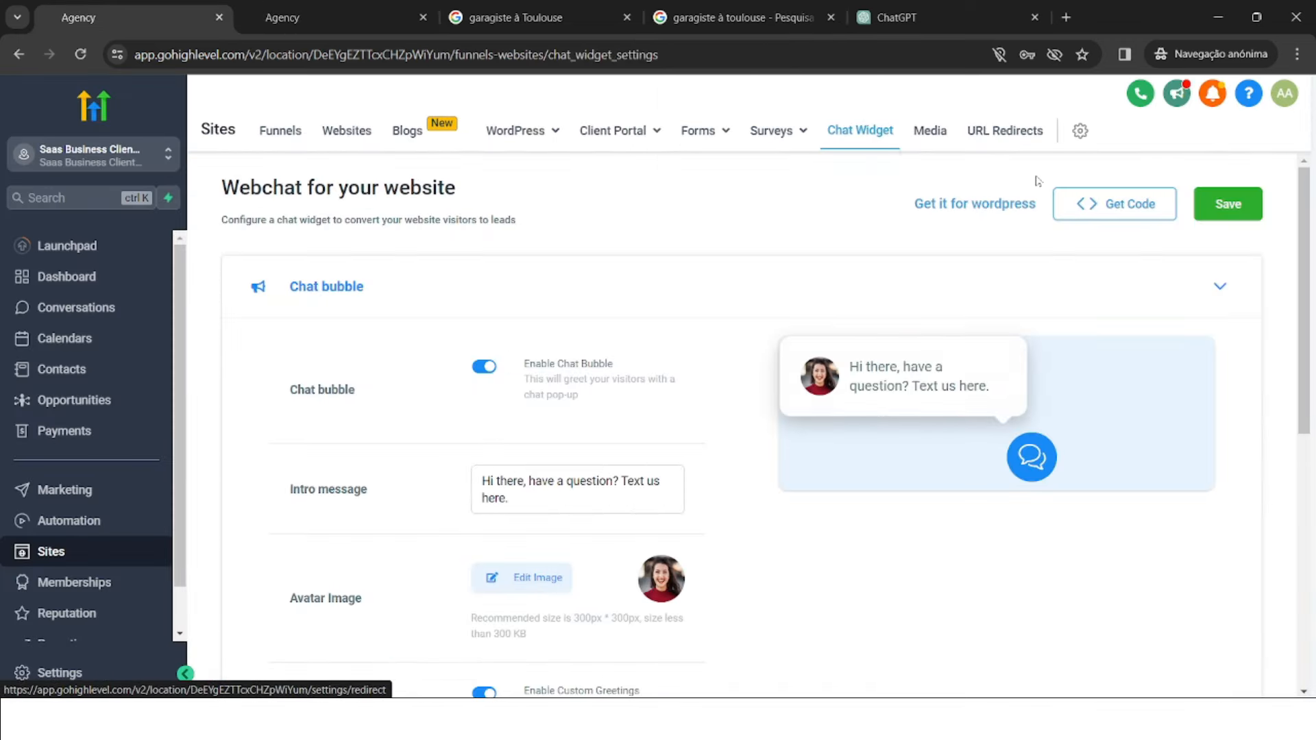
{"action": "left_click", "coordinate": [578, 489]}
{"action": "key", "text": "ctrl+a"}
{"action": "type", "text": "Nous sommes en ligne"}
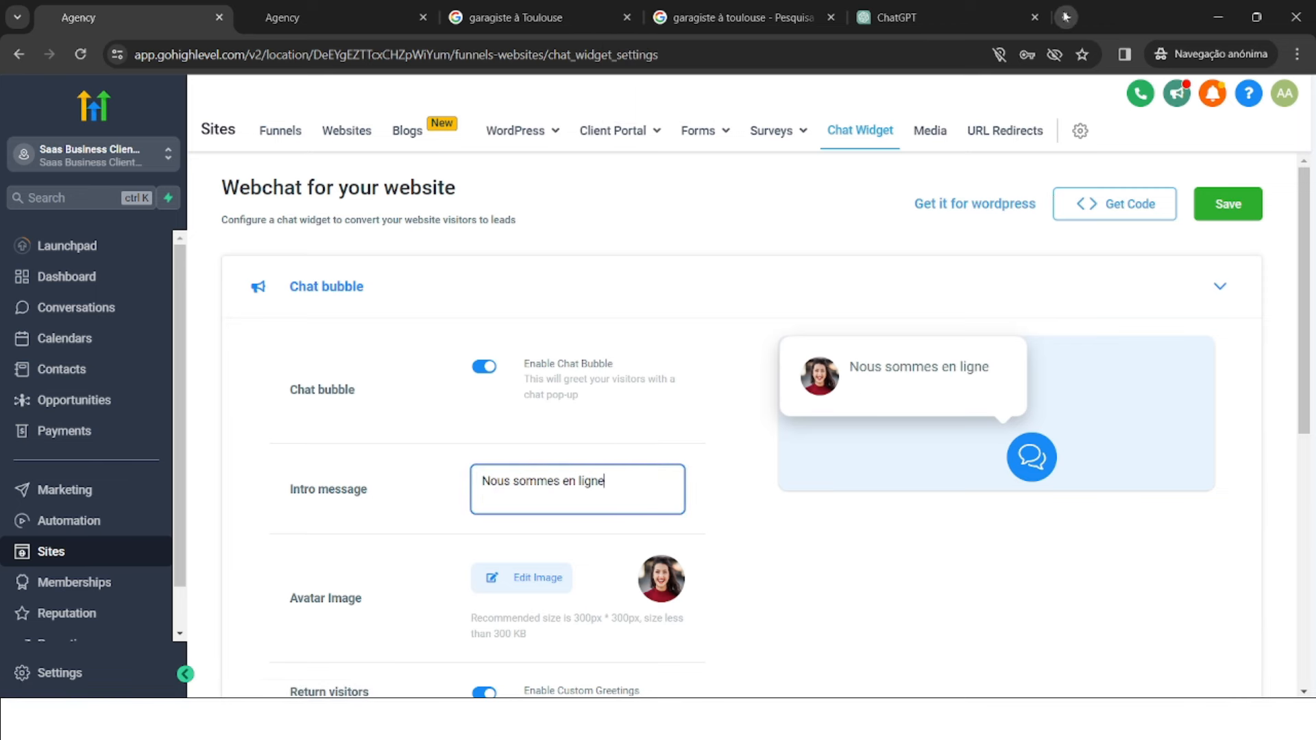
- Search Google for "emoji fb" in a new tab, open PiliApp's Facebook symbols page and copy the green circle emoji
{"action": "key", "text": "ctrl+t"}
{"action": "type", "text": "emoji fb"}
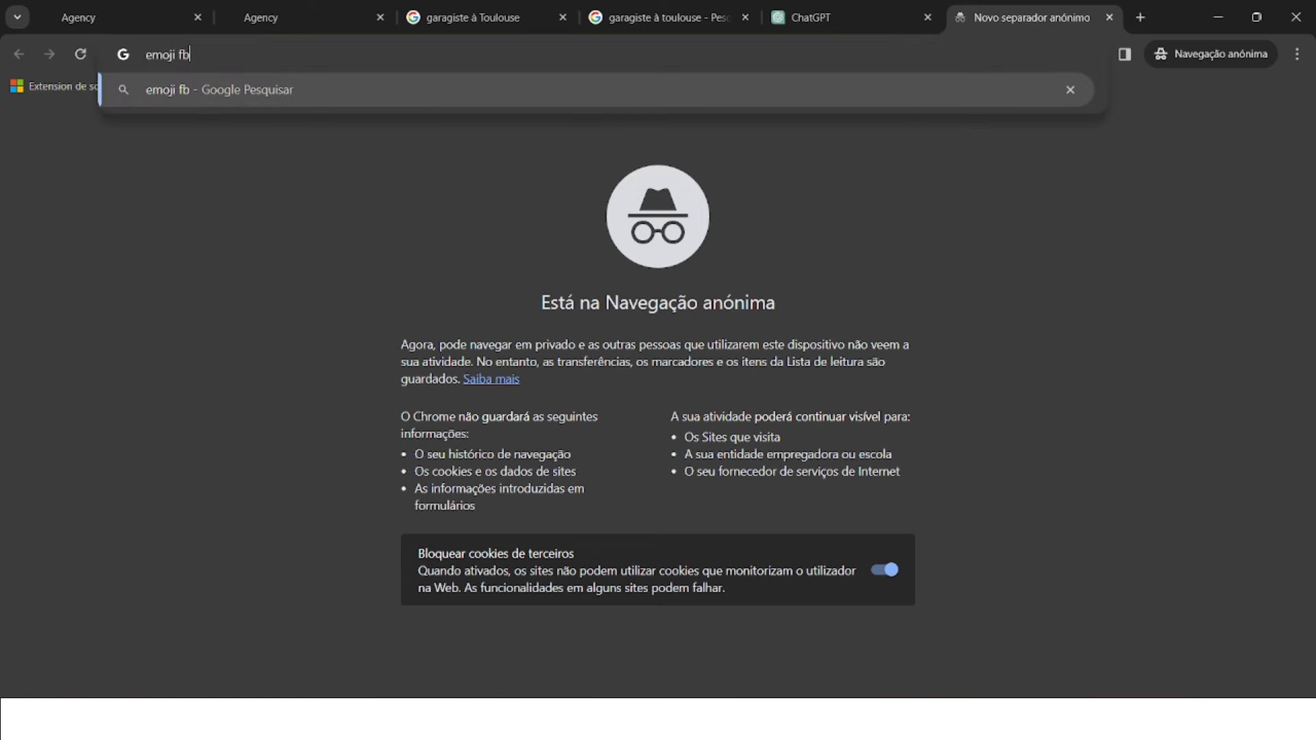
{"action": "key", "text": "Return"}
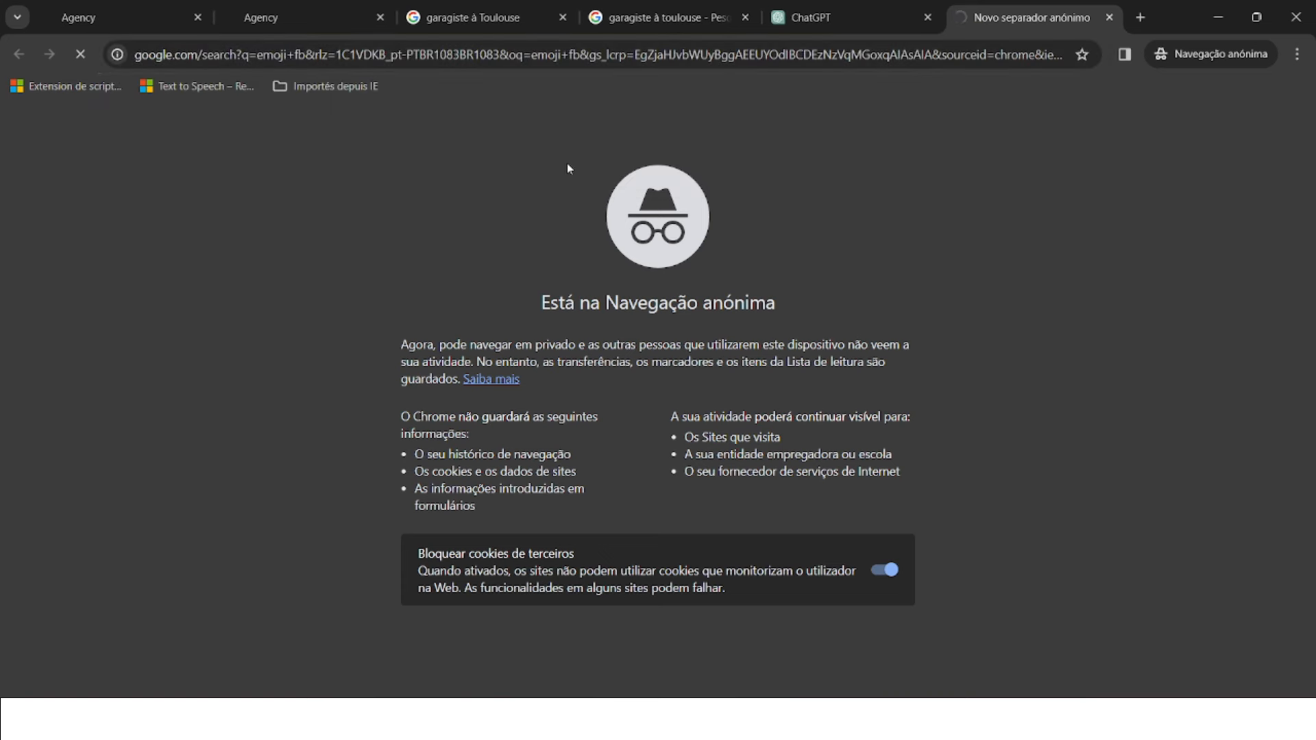
{"action": "left_click", "coordinate": [404, 54]}
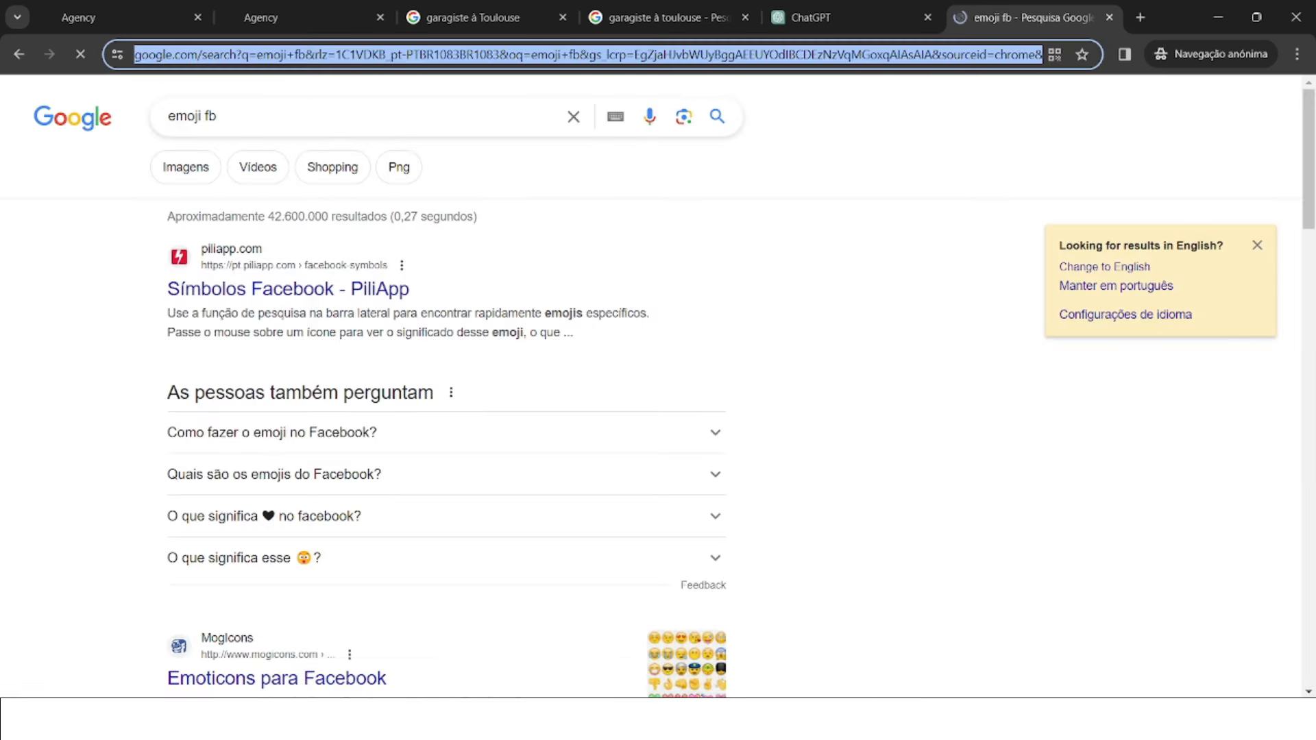
{"action": "left_click", "coordinate": [288, 288]}
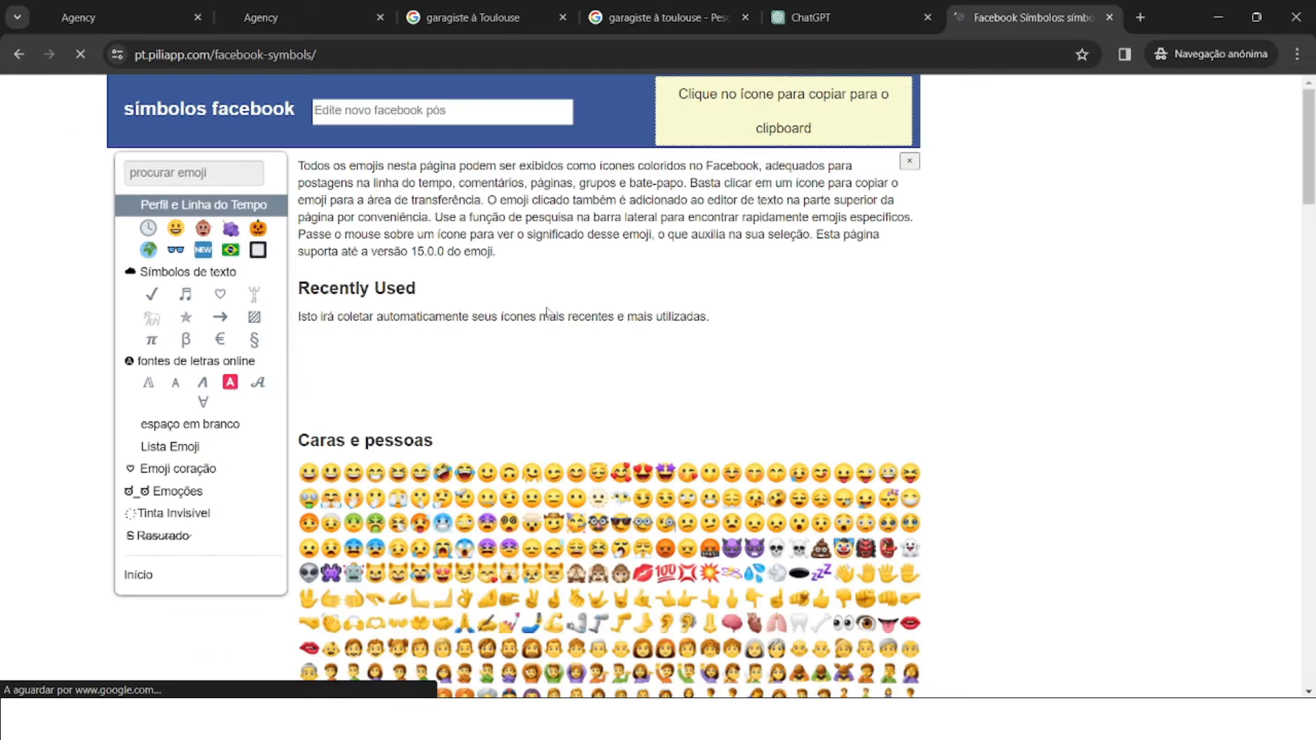
{"action": "scroll", "coordinate": [596, 356], "scroll_direction": "down", "scroll_amount": 20}
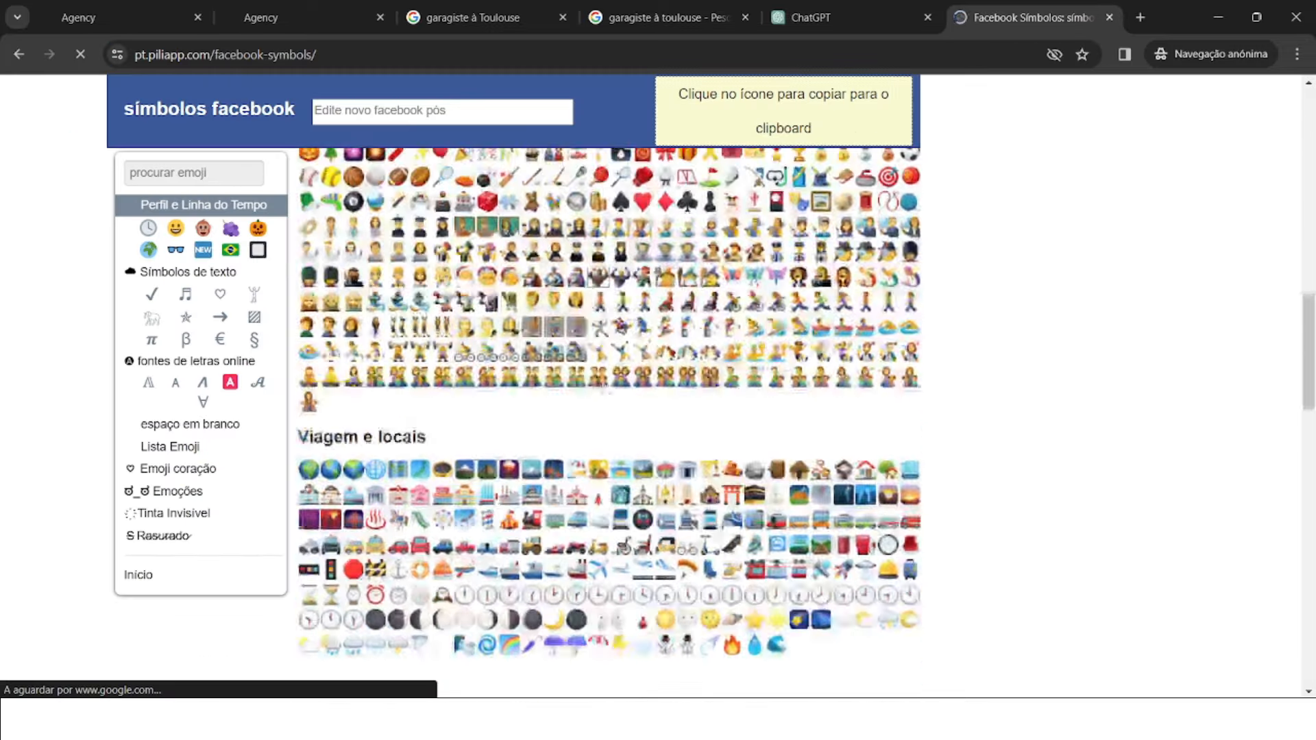
{"action": "scroll", "coordinate": [606, 386], "scroll_direction": "down", "scroll_amount": 6}
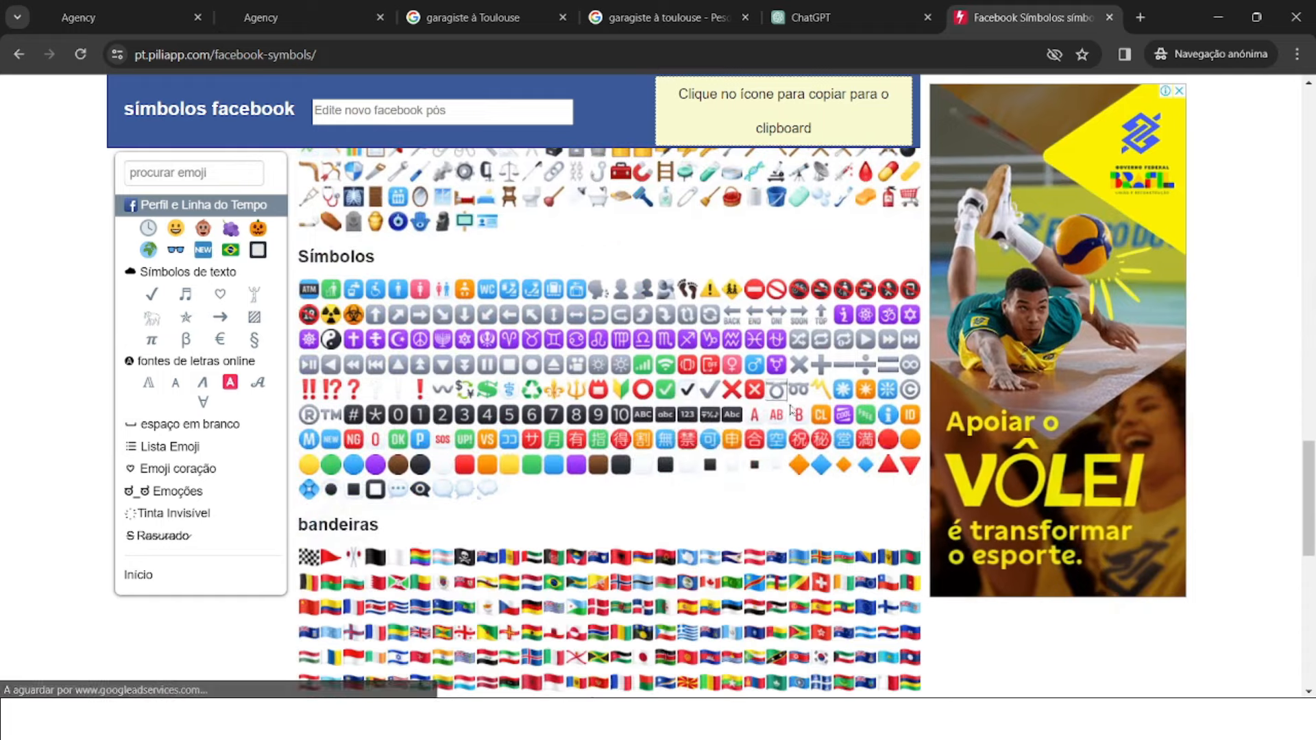
{"action": "left_click", "coordinate": [331, 465]}
{"action": "scroll", "coordinate": [617, 415], "scroll_direction": "up", "scroll_amount": 5}
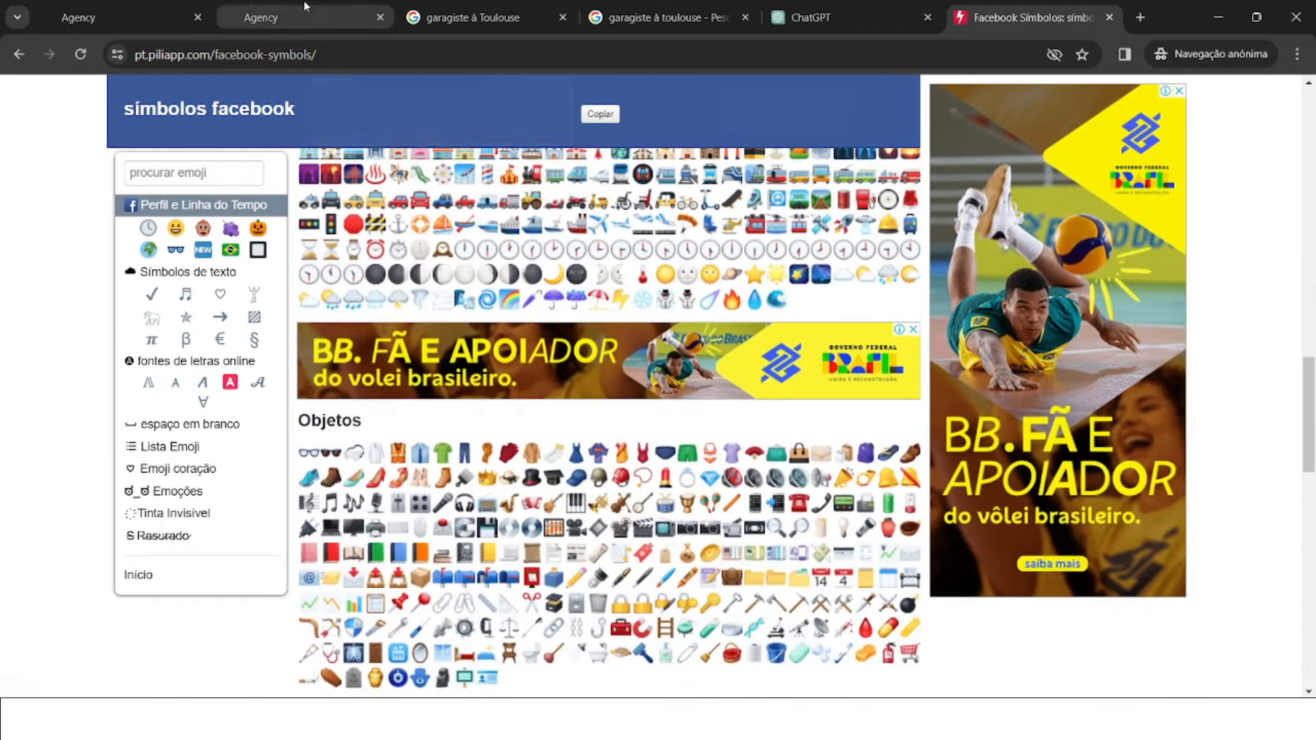
- Return to the chat widget settings, insert the green circle emoji before "Nous sommes en ligne" and save the settings
{"action": "left_click", "coordinate": [250, 6]}
{"action": "left_click", "coordinate": [110, 17]}
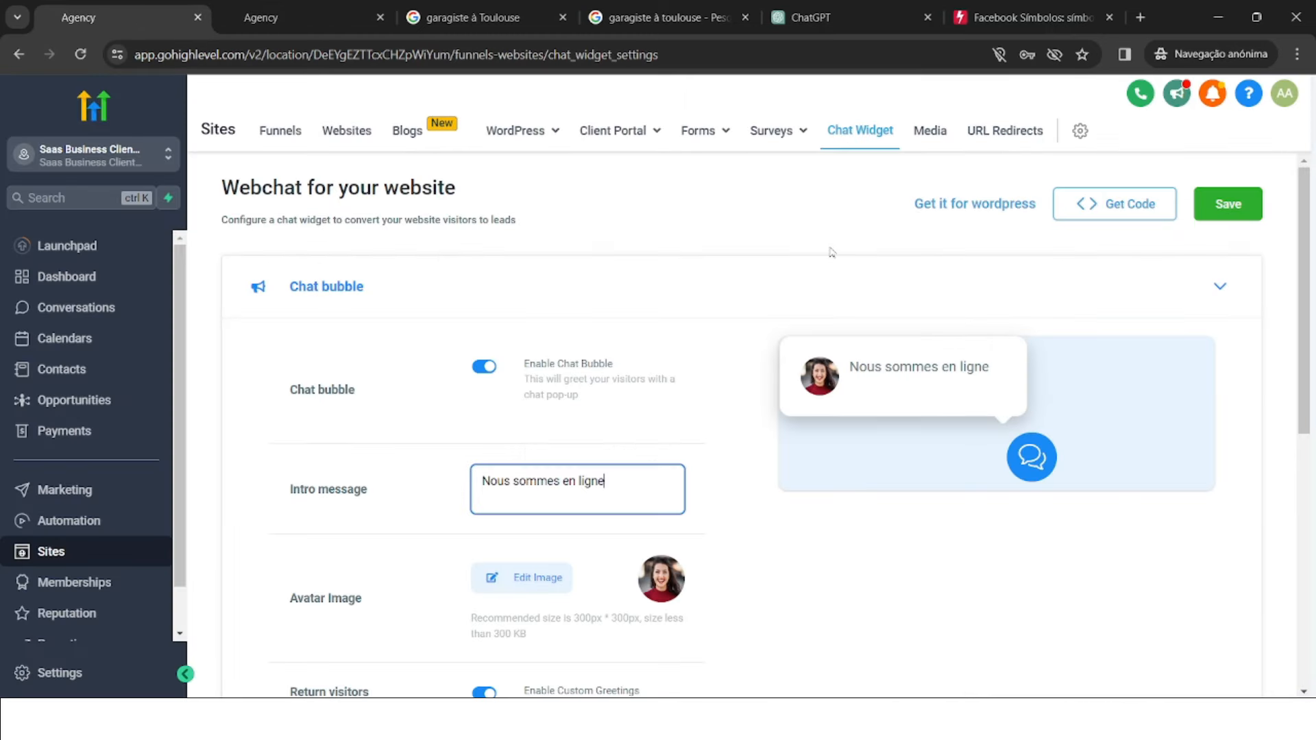
{"action": "type", "text": "🟢"}
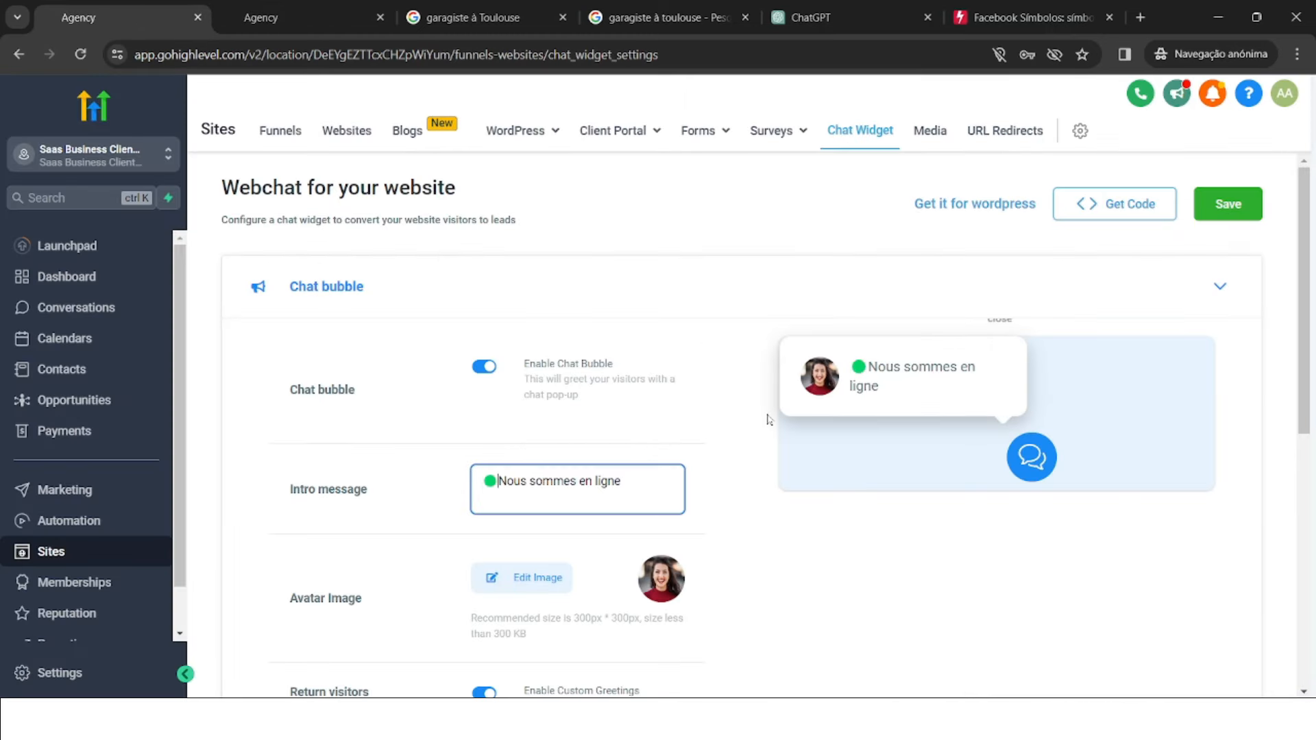
{"action": "scroll", "coordinate": [811, 473], "scroll_direction": "down", "scroll_amount": 8}
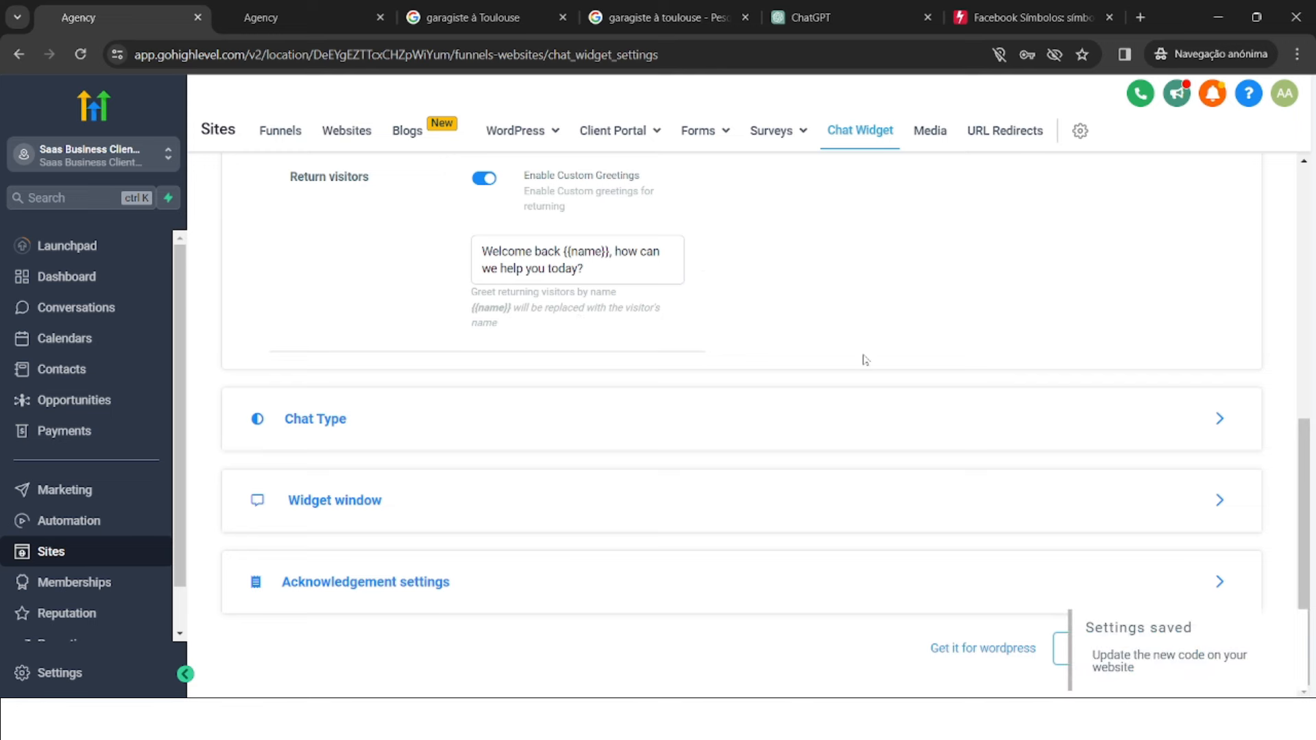
{"action": "scroll", "coordinate": [865, 360], "scroll_direction": "up", "scroll_amount": 7}
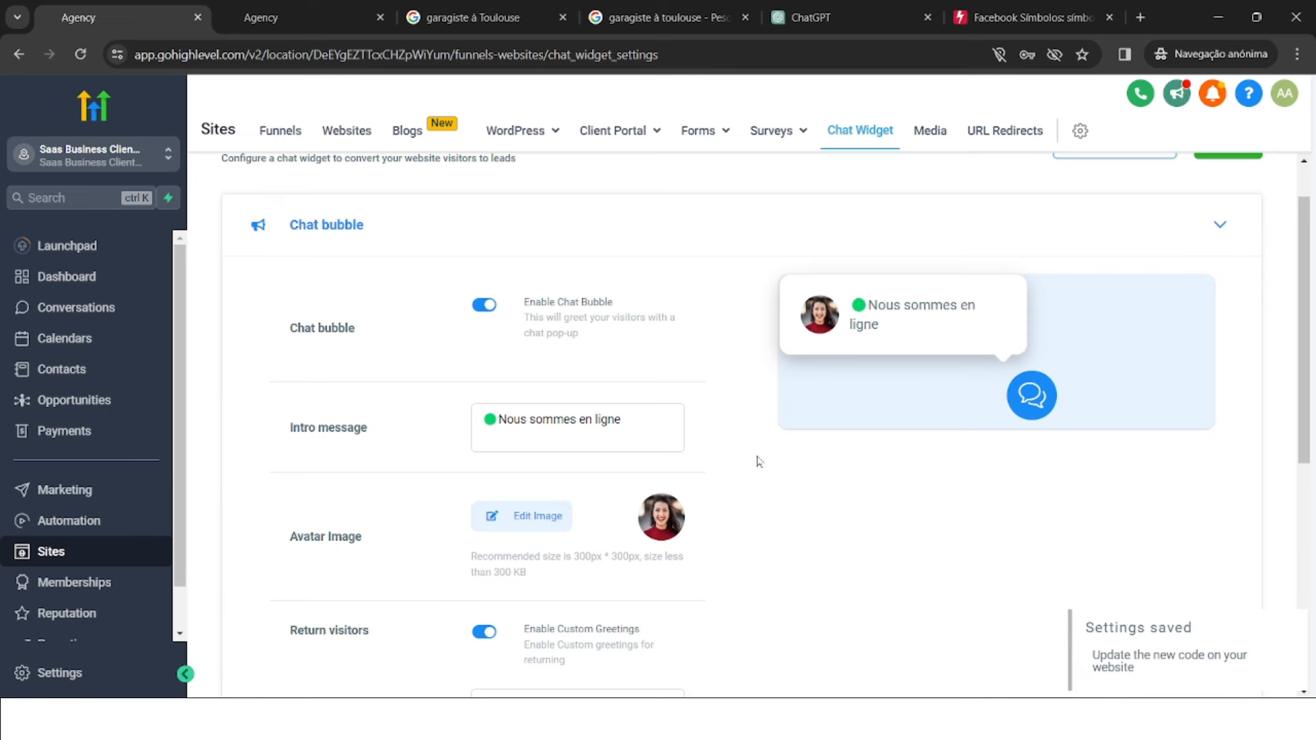
{"action": "scroll", "coordinate": [963, 451], "scroll_direction": "up", "scroll_amount": 1}
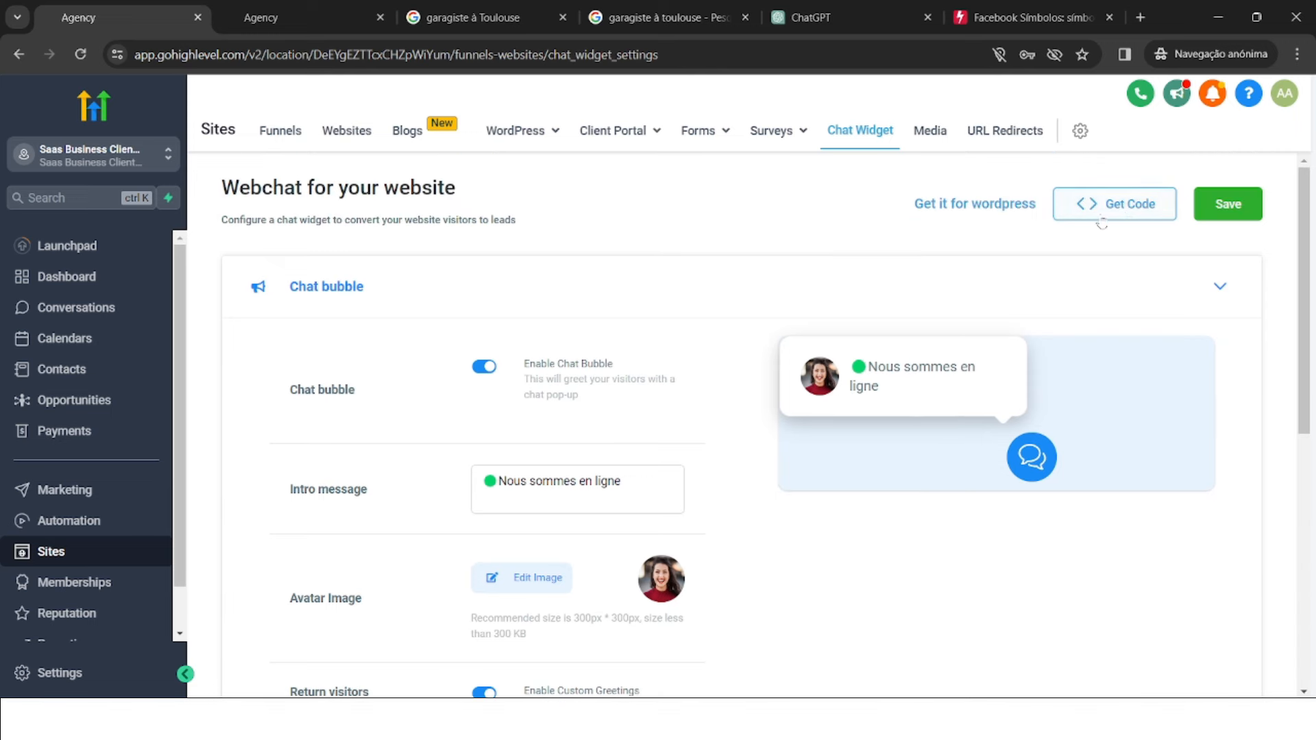
- Copy the chat widget's body code and close the code dialog
{"action": "left_click", "coordinate": [1123, 216]}
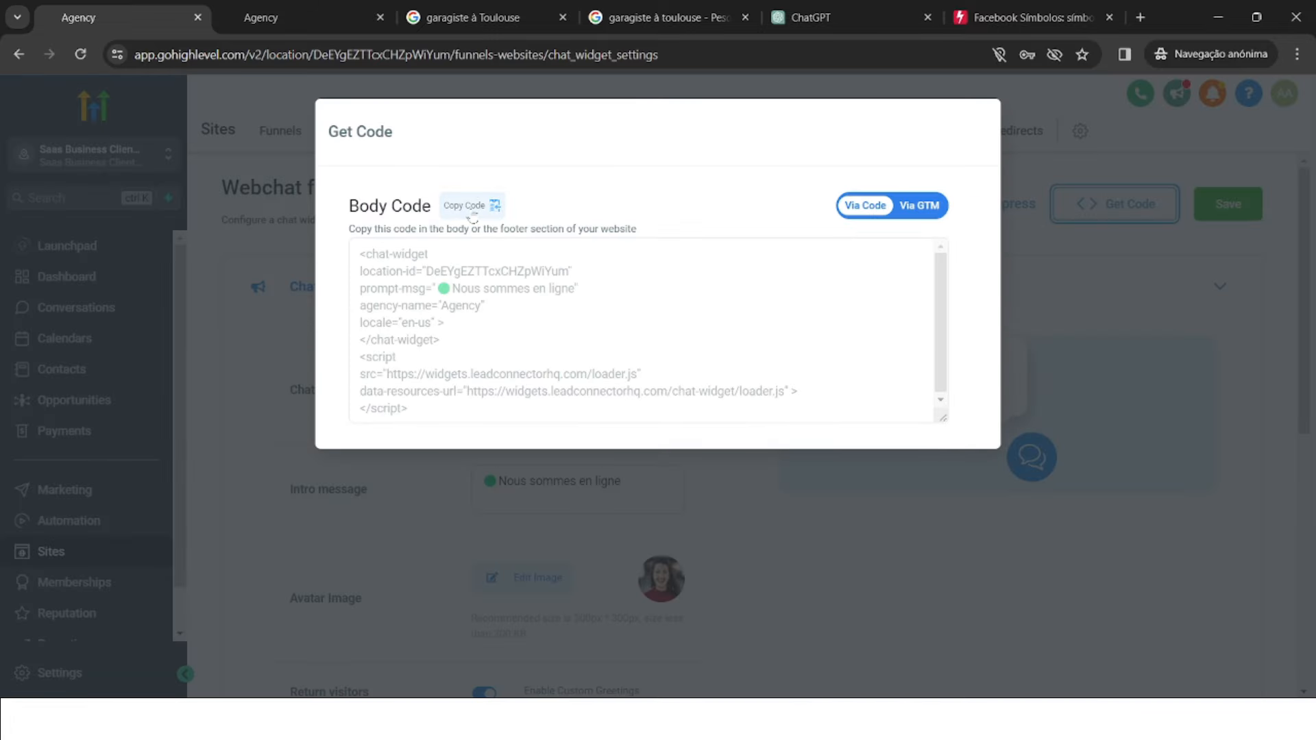
{"action": "left_click", "coordinate": [471, 205]}
{"action": "left_click", "coordinate": [1076, 444]}
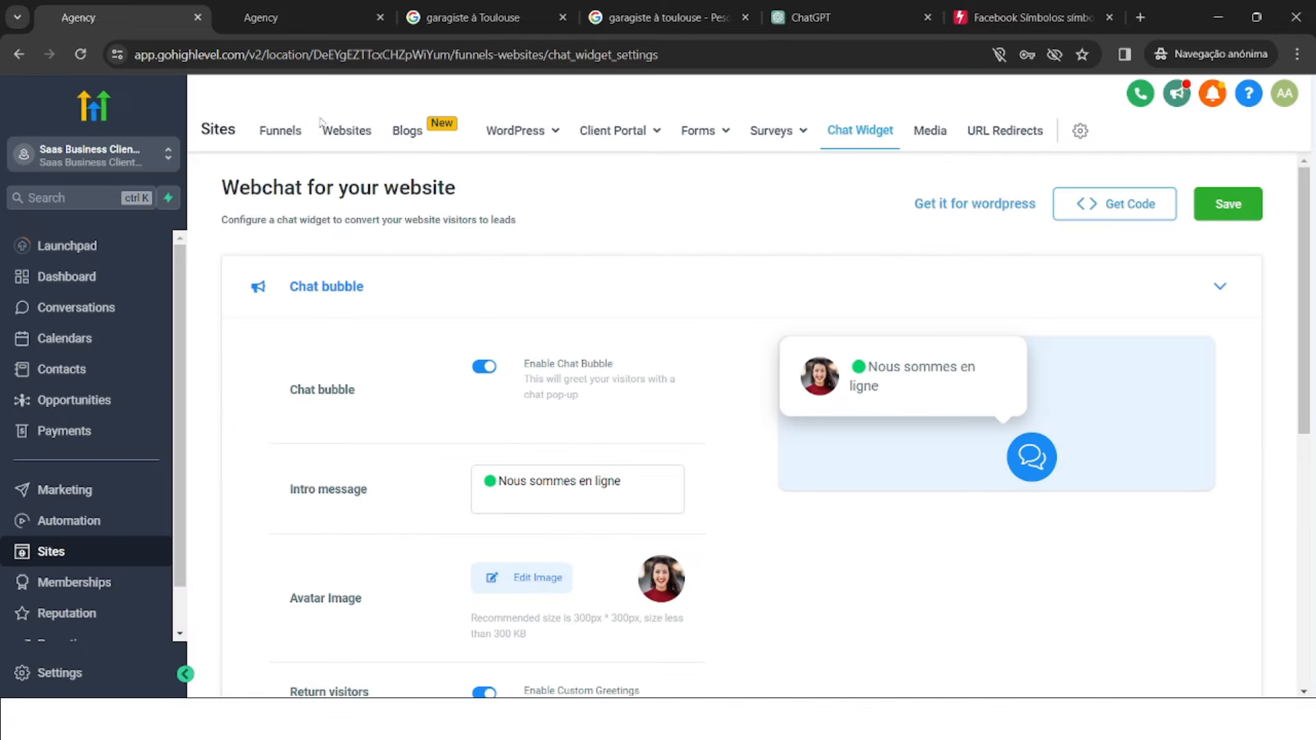
- Open the Garagiste à Toulouse website's settings and paste the chat widget code as its head tracking code
{"action": "left_click", "coordinate": [288, 139]}
{"action": "left_click", "coordinate": [336, 143]}
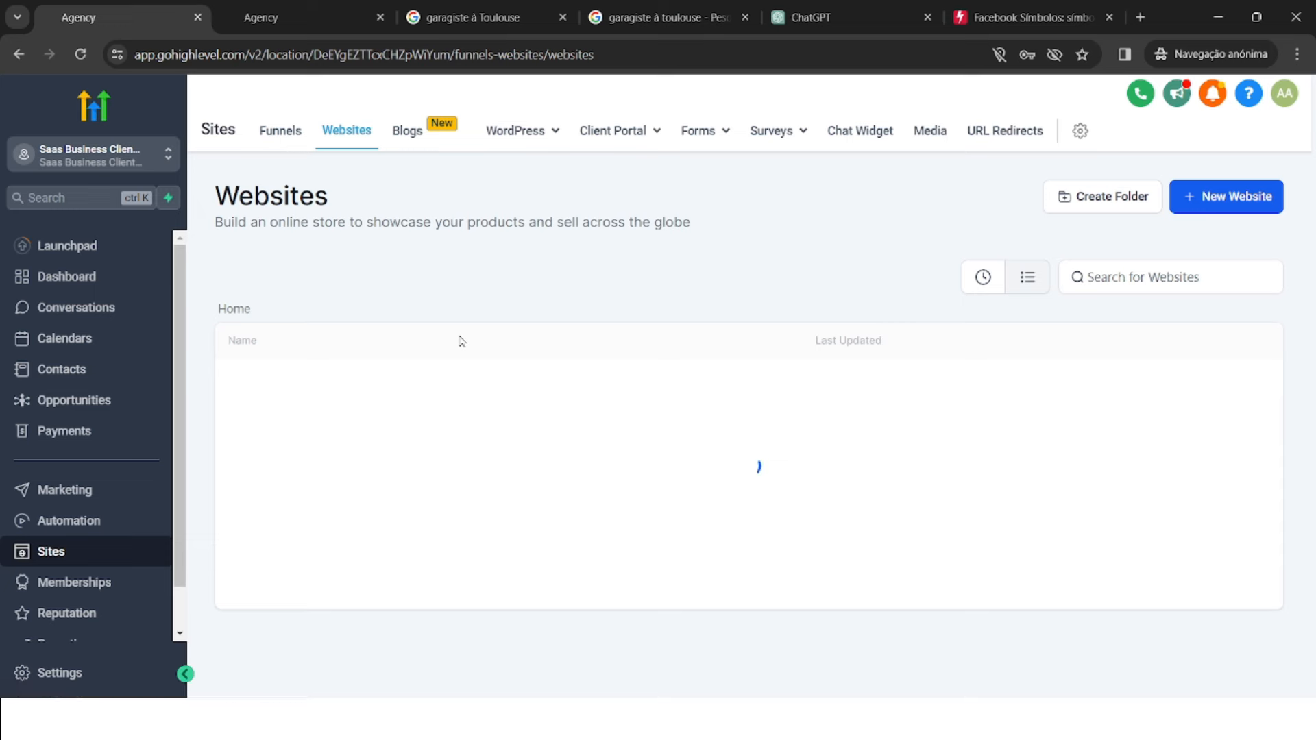
{"action": "left_click", "coordinate": [326, 382]}
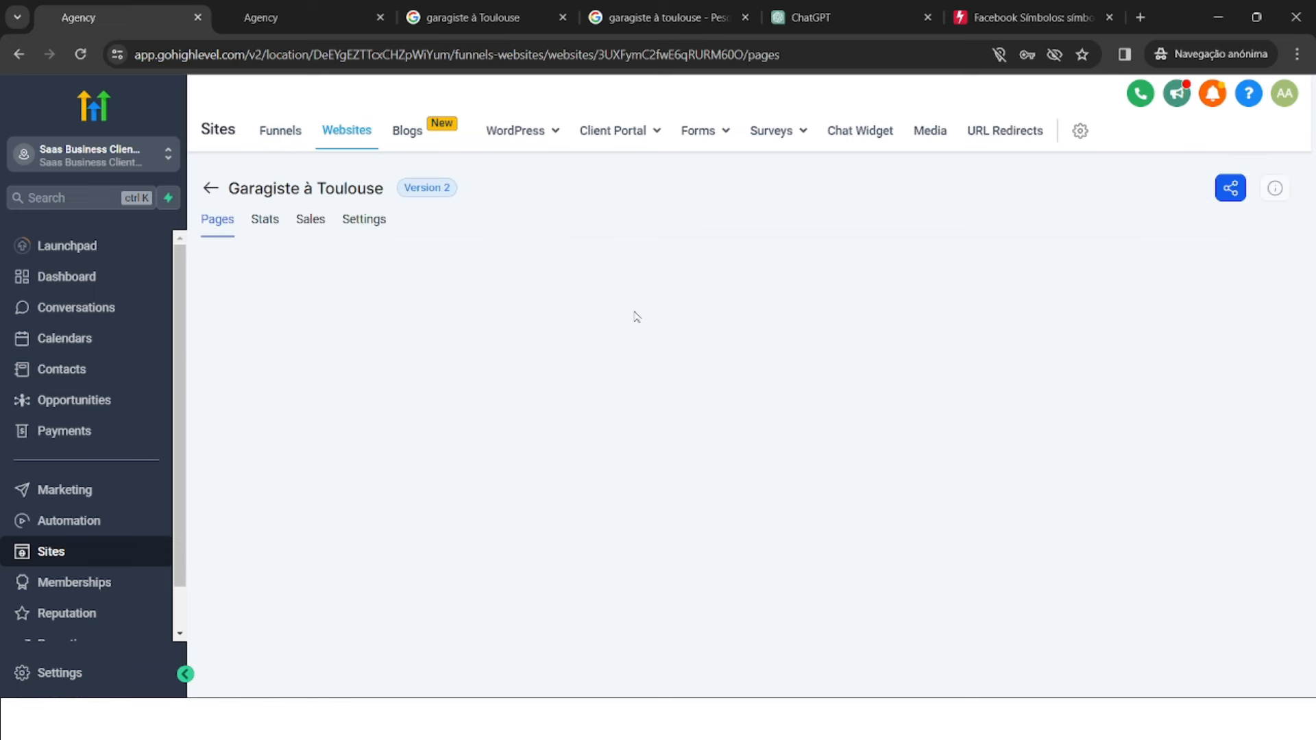
{"action": "left_click", "coordinate": [364, 223]}
{"action": "scroll", "coordinate": [628, 483], "scroll_direction": "down", "scroll_amount": 3}
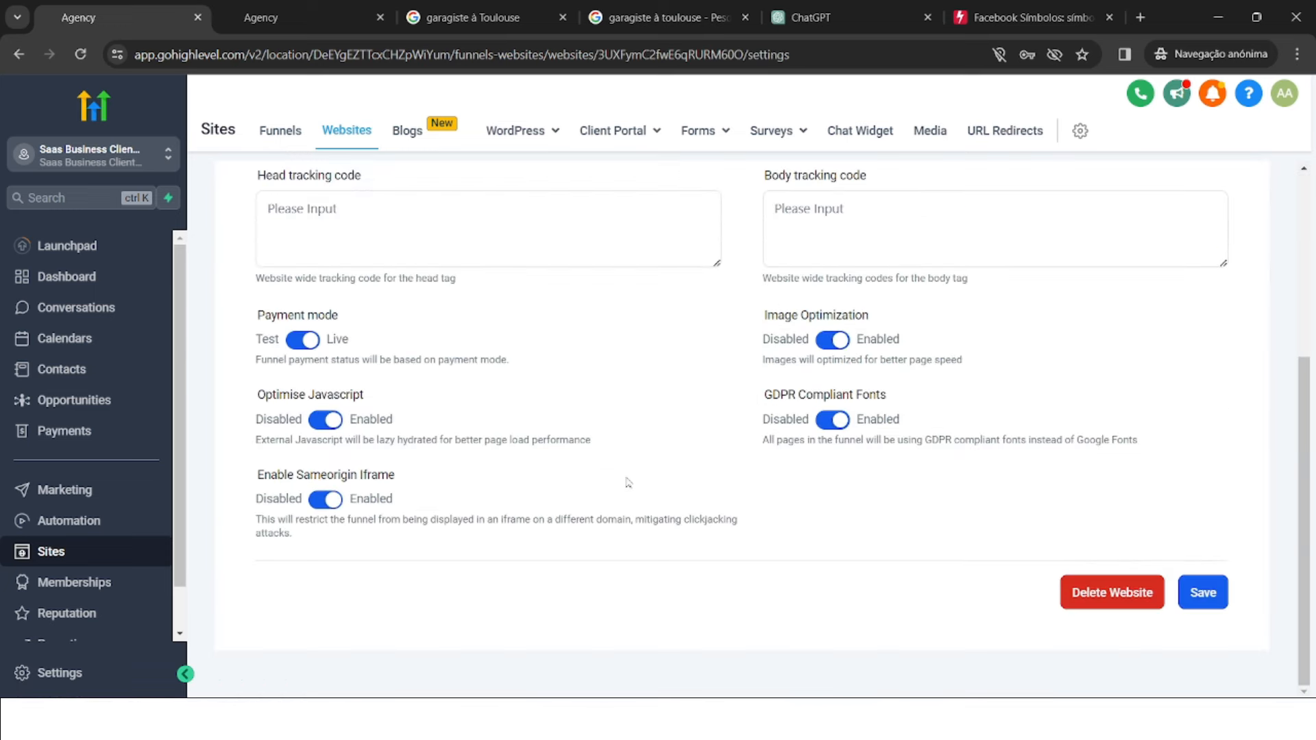
{"action": "scroll", "coordinate": [512, 307], "scroll_direction": "up", "scroll_amount": 1}
{"action": "left_click", "coordinate": [512, 307]}
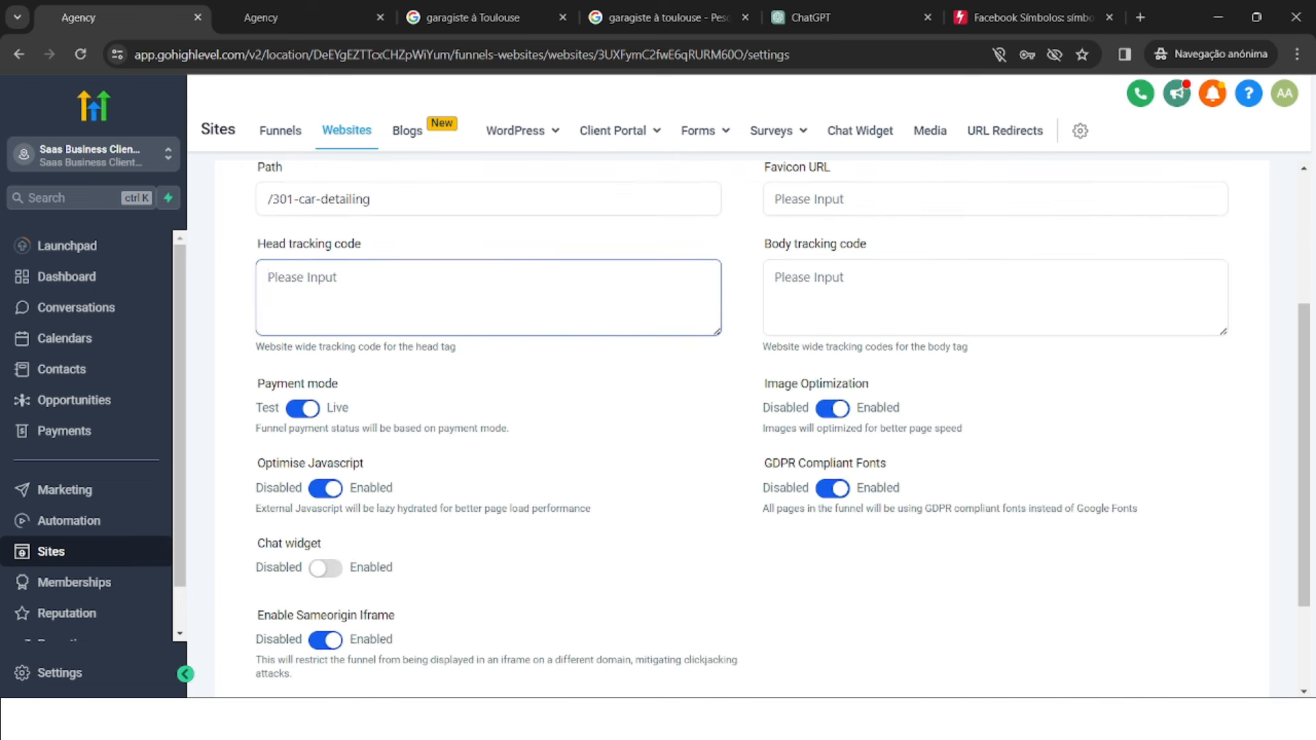
{"action": "key", "text": "ctrl+v"}
- Enable the chat widget for the website and save the website settings
{"action": "scroll", "coordinate": [541, 527], "scroll_direction": "down", "scroll_amount": 2}
{"action": "left_click", "coordinate": [328, 427]}
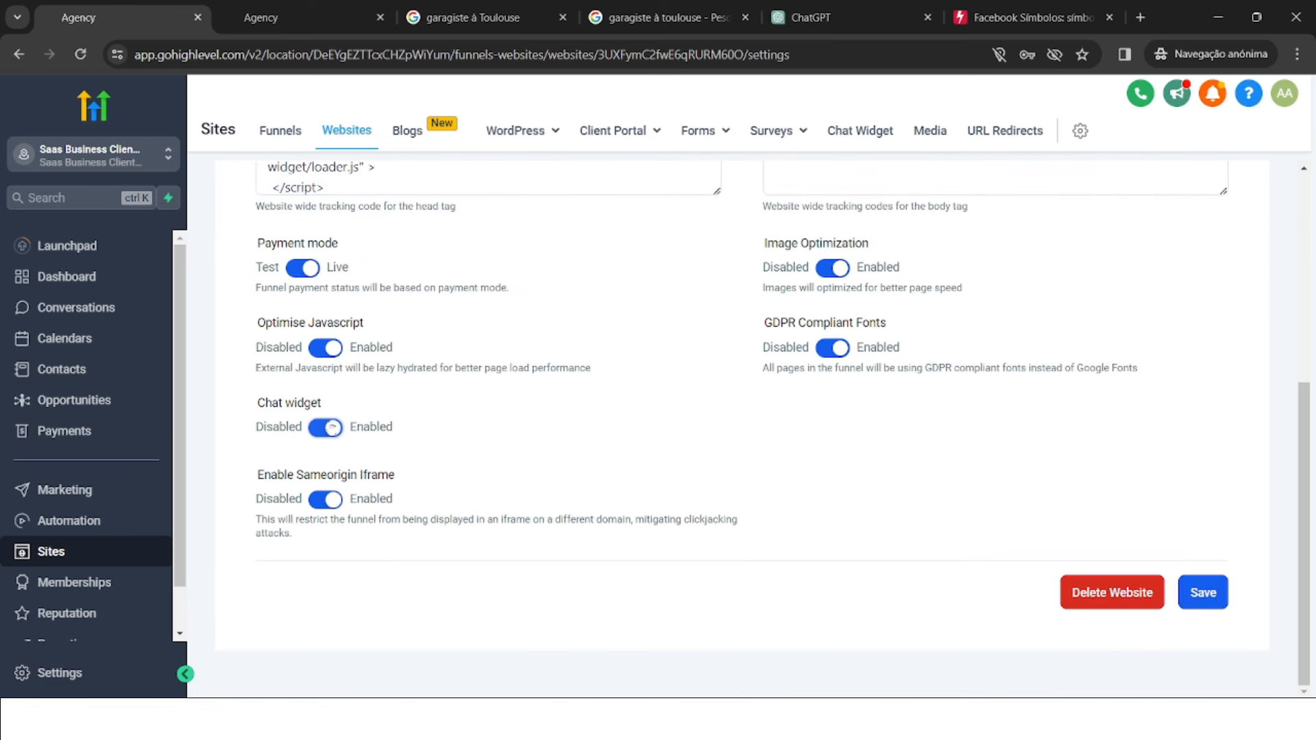
{"action": "left_click", "coordinate": [1204, 588]}
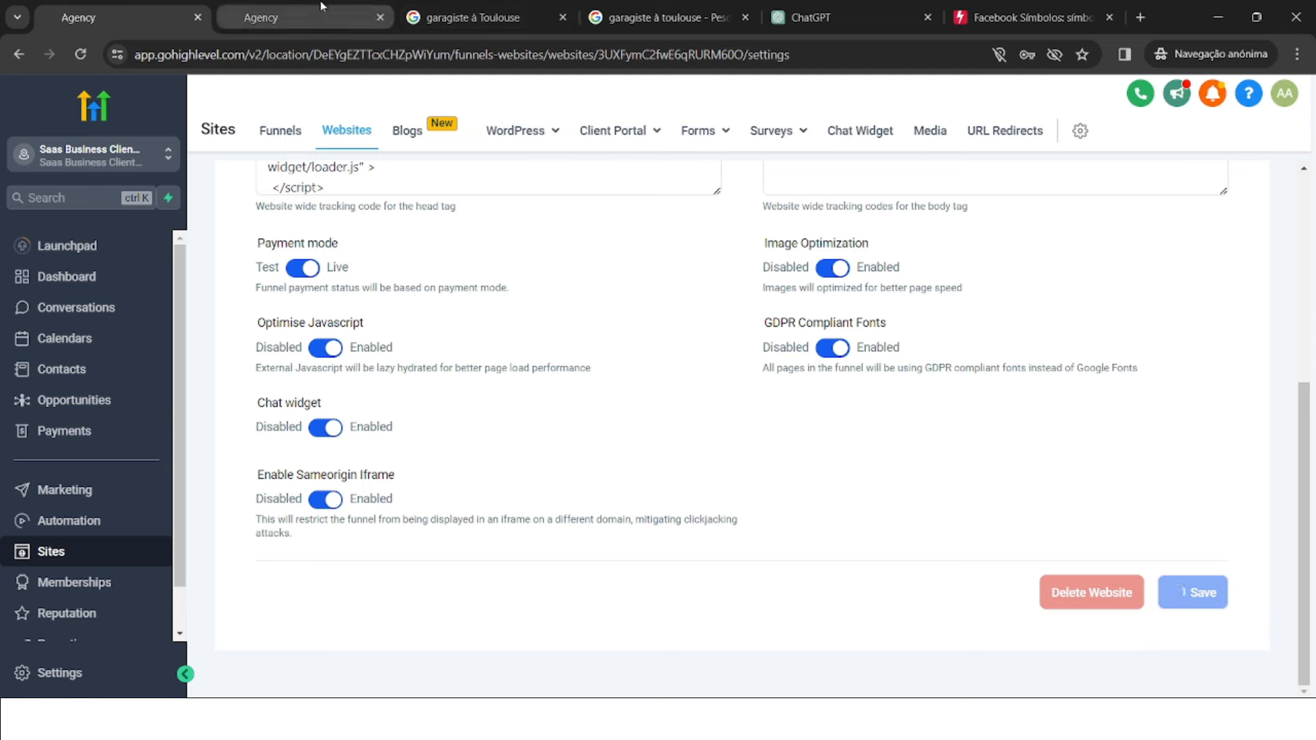
- Return to the website's pages and open a preview of the Accueil page
{"action": "scroll", "coordinate": [787, 391], "scroll_direction": "up", "scroll_amount": 2}
{"action": "scroll", "coordinate": [787, 392], "scroll_direction": "up", "scroll_amount": 1}
{"action": "scroll", "coordinate": [787, 392], "scroll_direction": "down", "scroll_amount": 4}
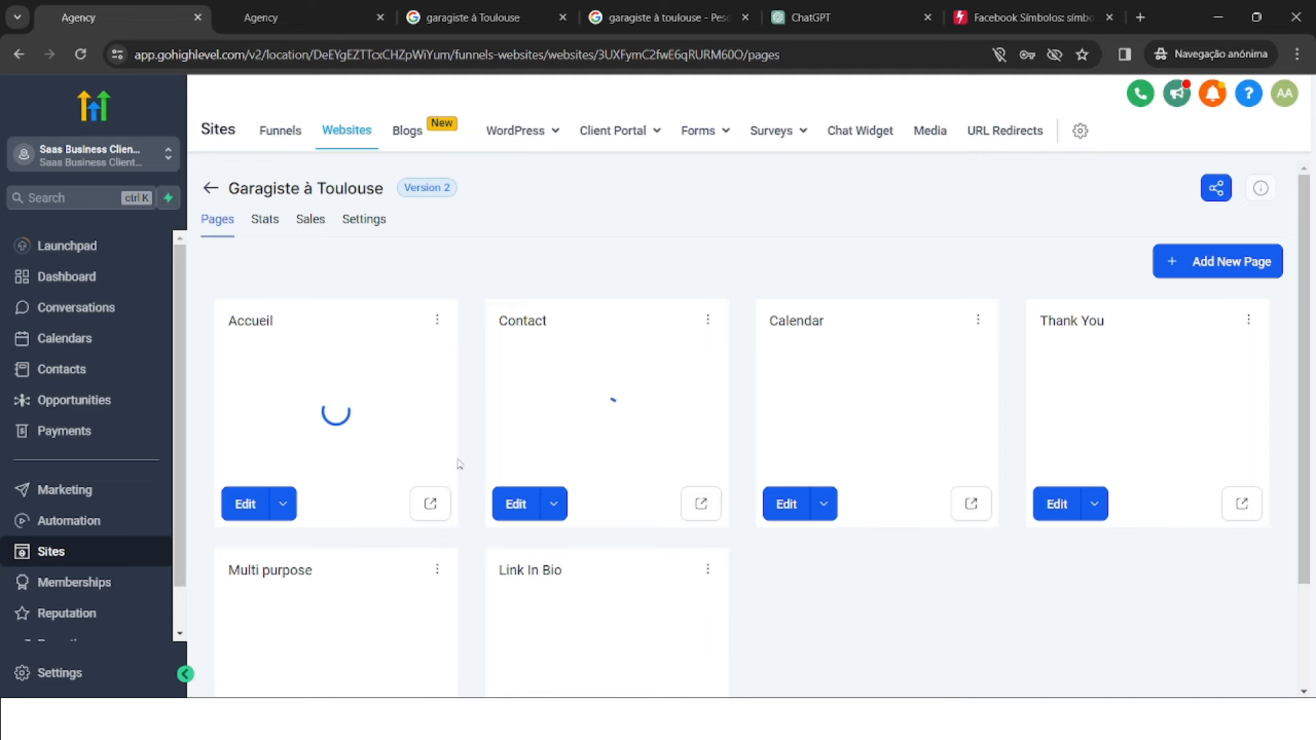
{"action": "left_click", "coordinate": [430, 503]}
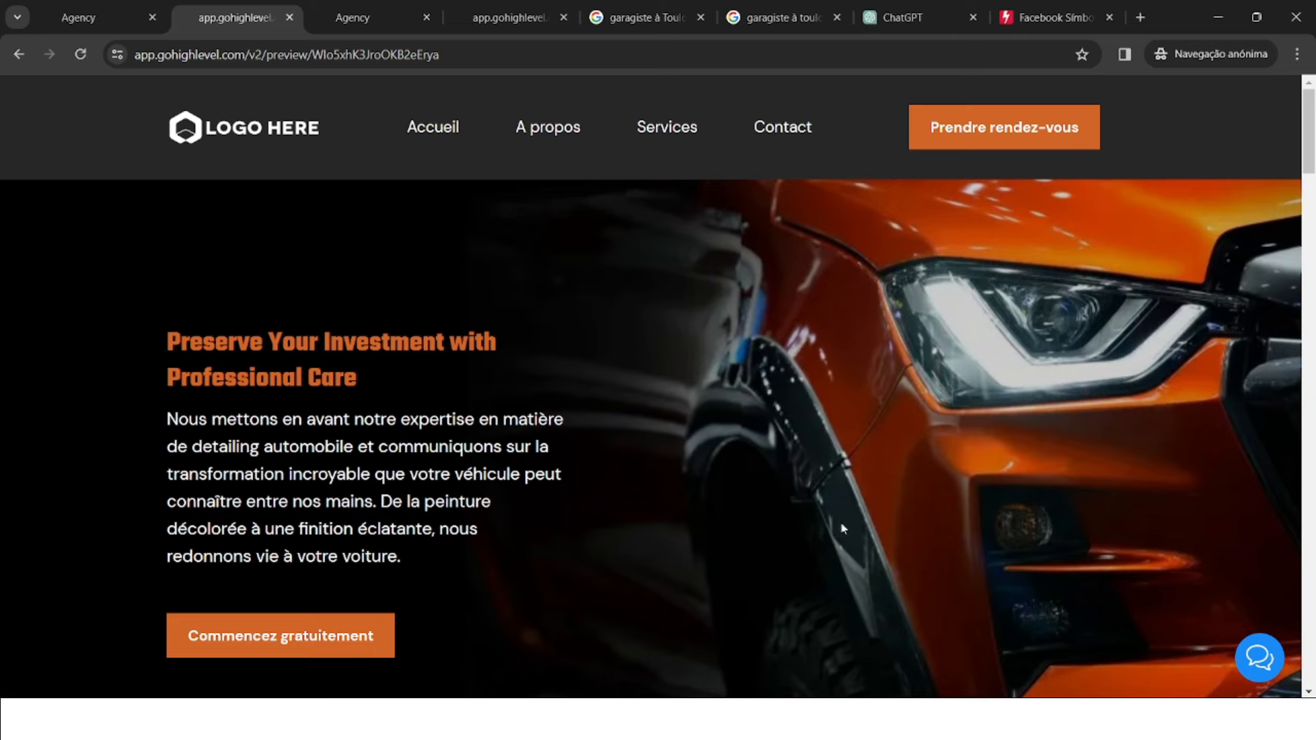
- Test the preview by visiting the appointment page, then go back to Accueil and open the chat widget
{"action": "left_click", "coordinate": [607, 116]}
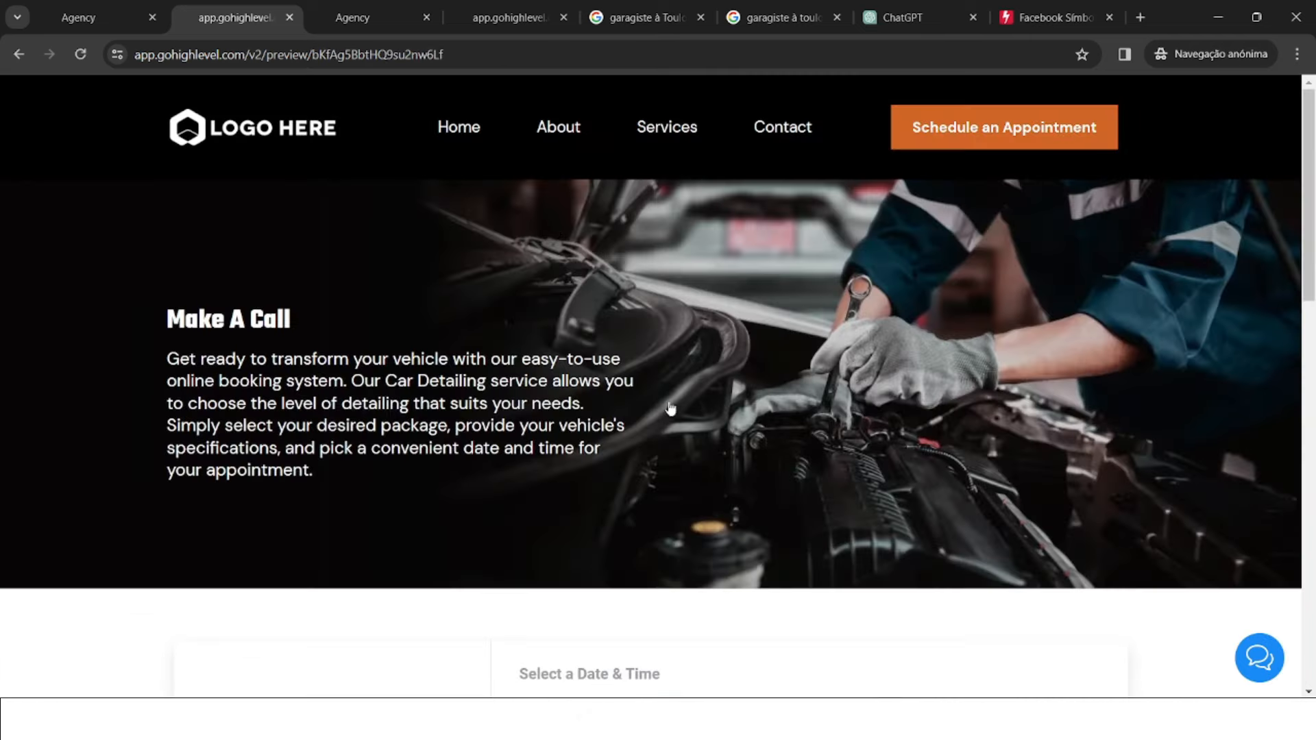
{"action": "left_click", "coordinate": [473, 147]}
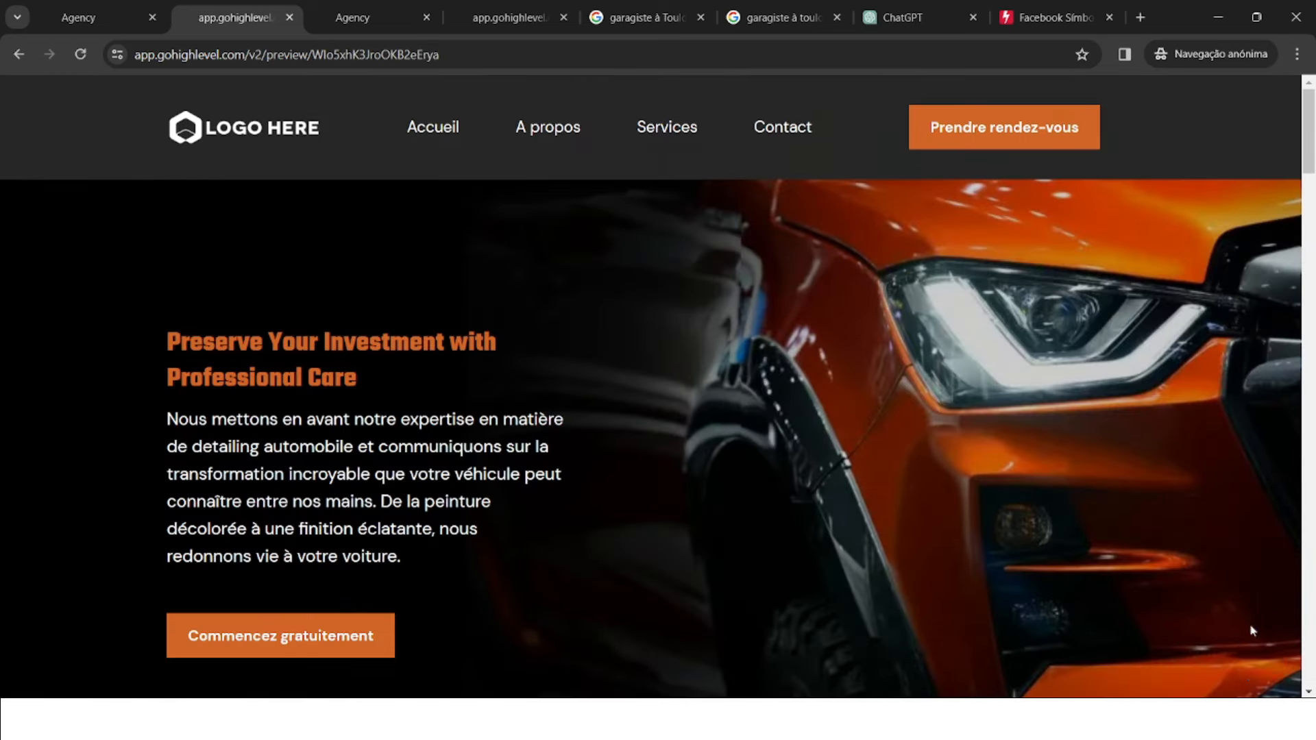
{"action": "left_click", "coordinate": [1259, 658]}
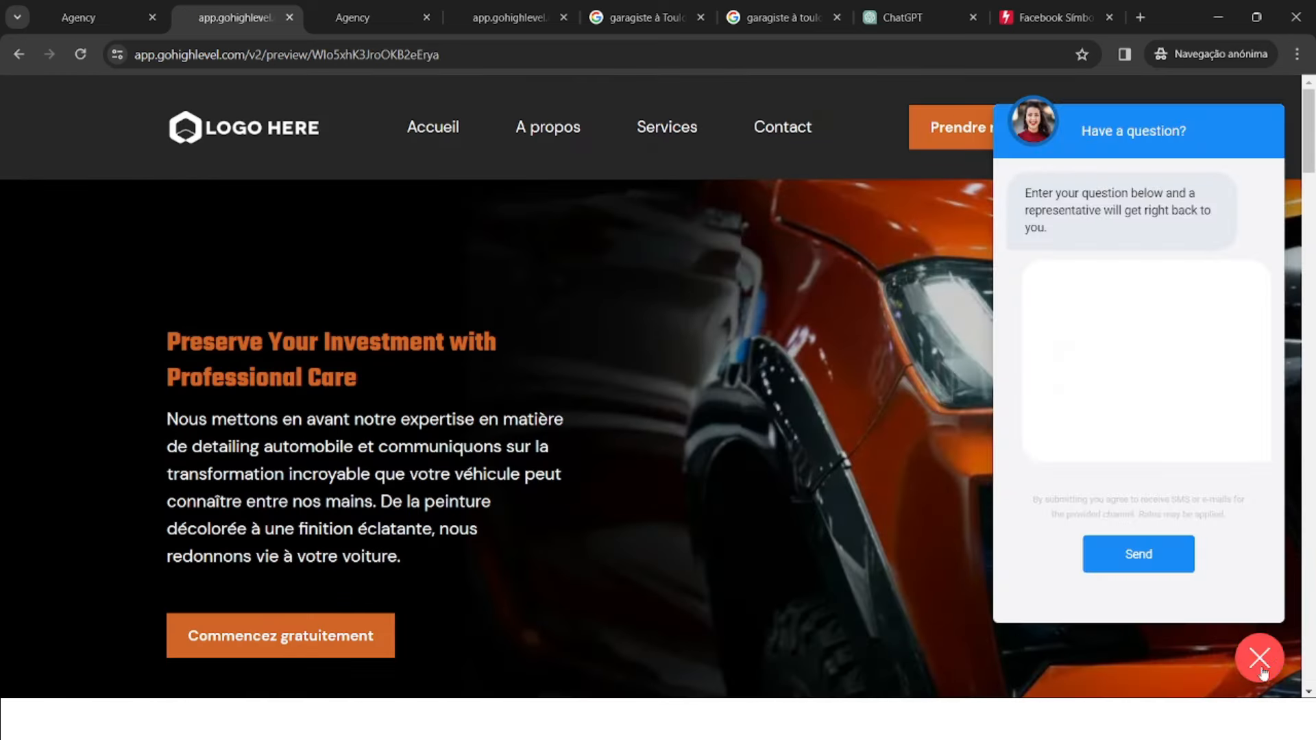
- Test the Accueil preview: close the chat widget, check the "Commencez gratuitement" pop-up, and inspect the service sections, paint-protection FAQ answer and map
{"action": "left_click", "coordinate": [1260, 659]}
{"action": "left_click", "coordinate": [307, 627]}
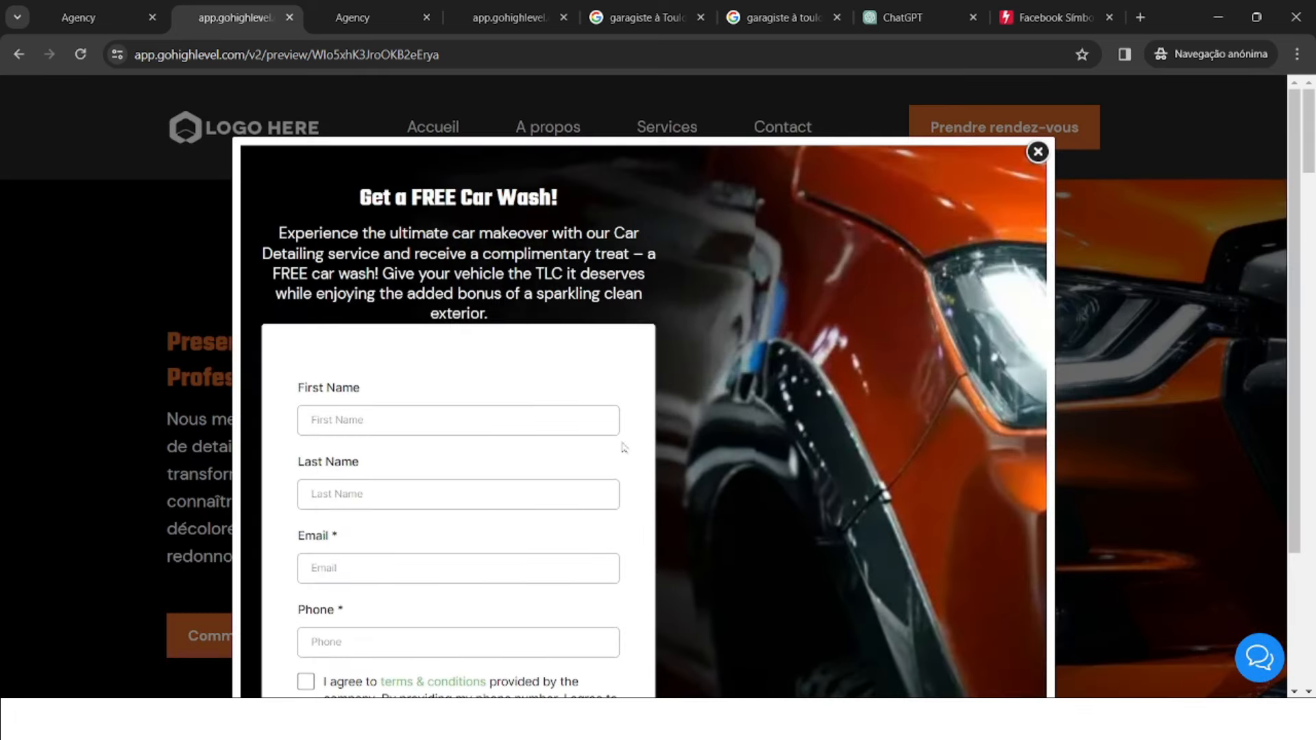
{"action": "left_click", "coordinate": [1045, 154]}
{"action": "scroll", "coordinate": [723, 392], "scroll_direction": "down", "scroll_amount": 20}
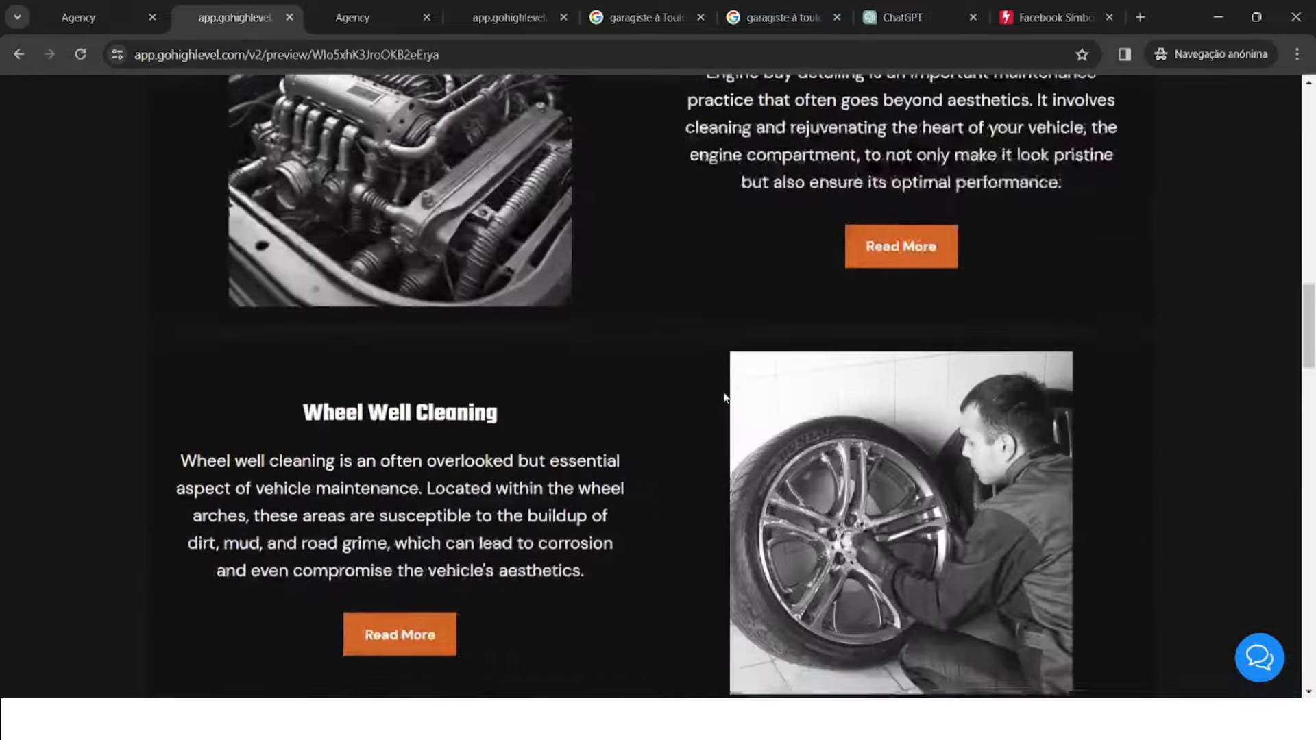
{"action": "scroll", "coordinate": [722, 392], "scroll_direction": "down", "scroll_amount": 15}
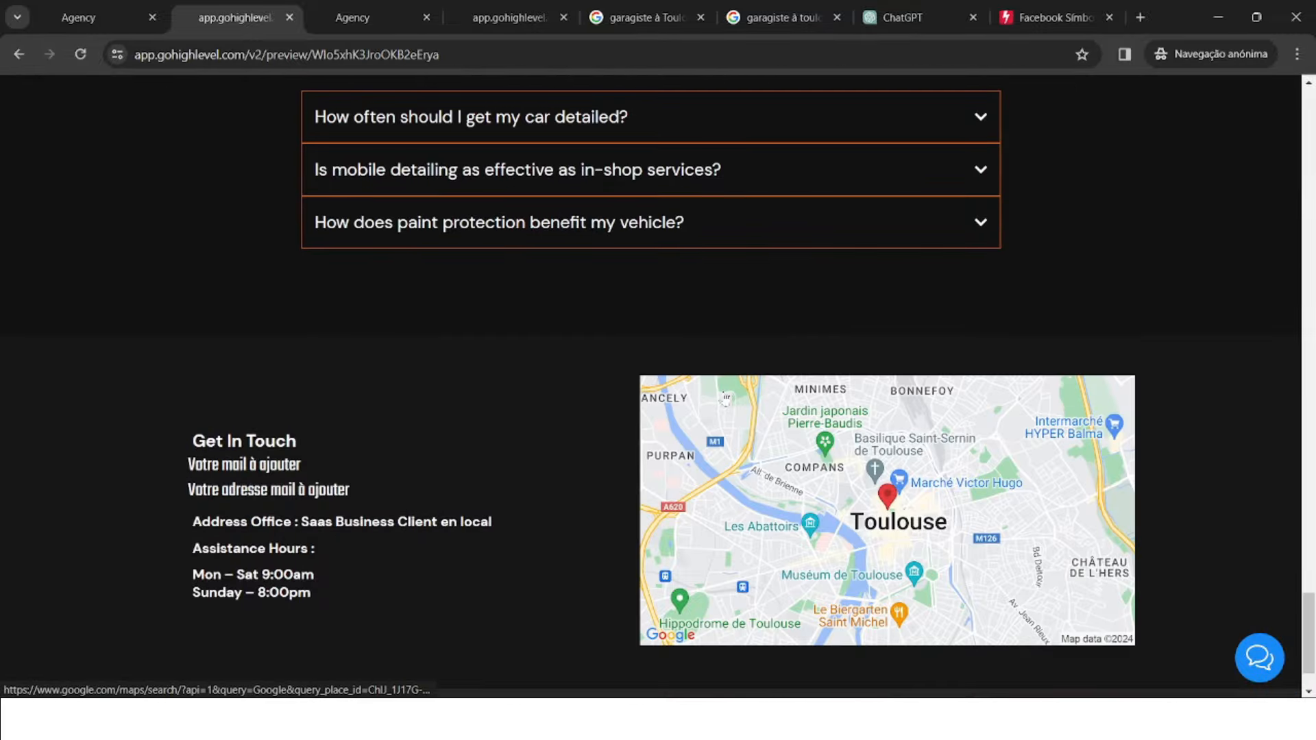
{"action": "left_click", "coordinate": [946, 222]}
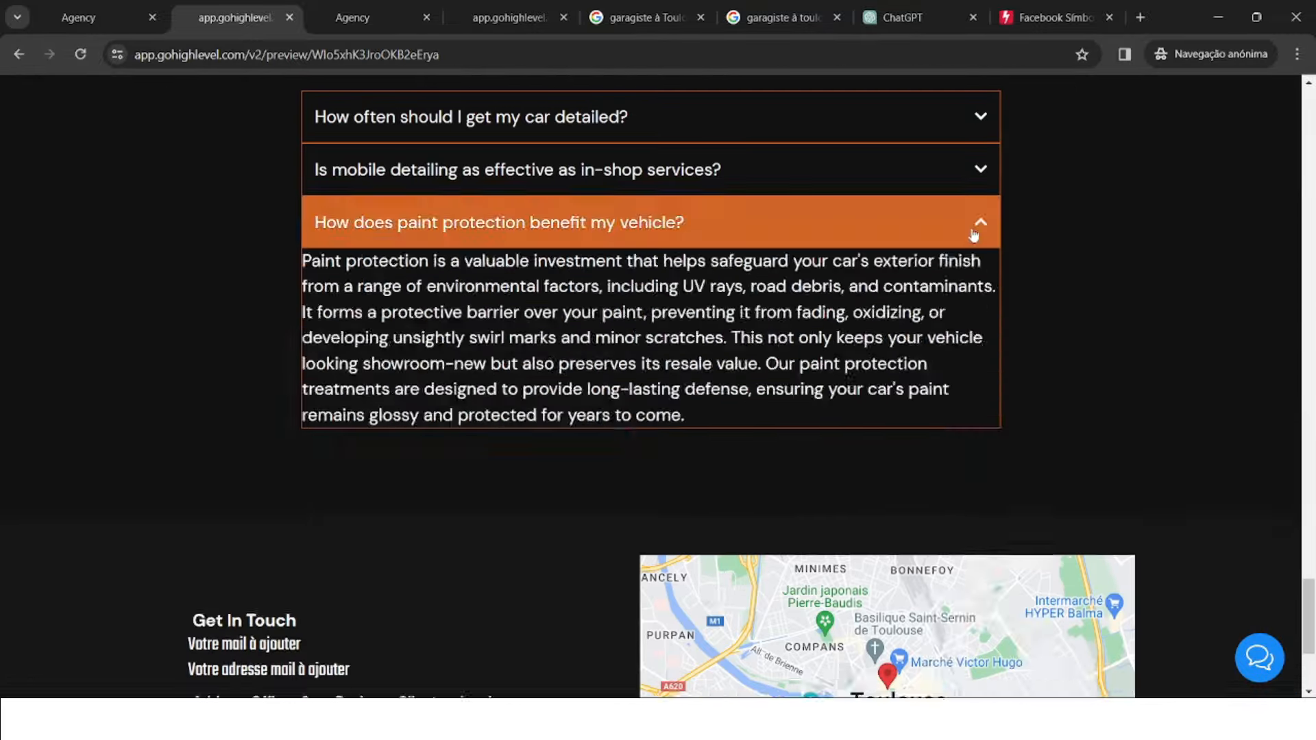
{"action": "left_click", "coordinate": [843, 215]}
{"action": "scroll", "coordinate": [730, 253], "scroll_direction": "up", "scroll_amount": 5}
{"action": "scroll", "coordinate": [729, 252], "scroll_direction": "up", "scroll_amount": 20}
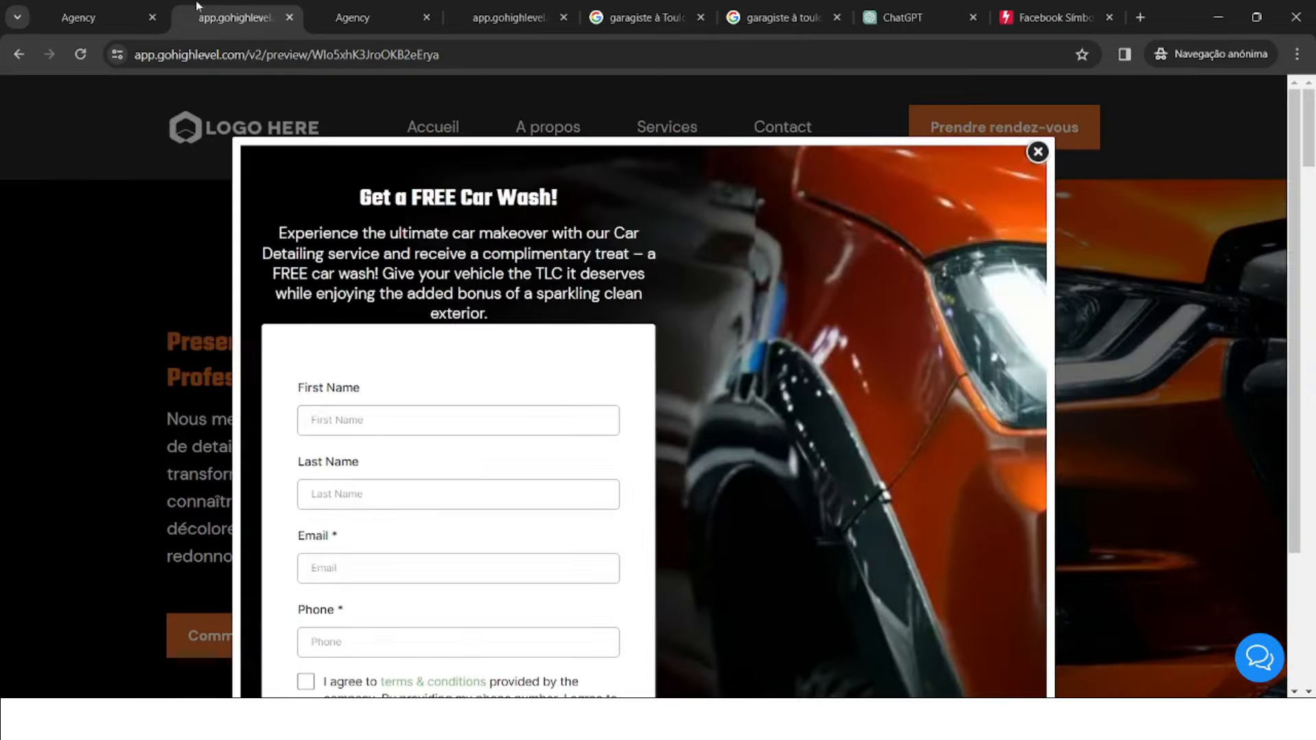
- Leave the form builder, switch to the agency view, open its account snapshots and postpone the kick-off call reminder
{"action": "left_click", "coordinate": [115, 9]}
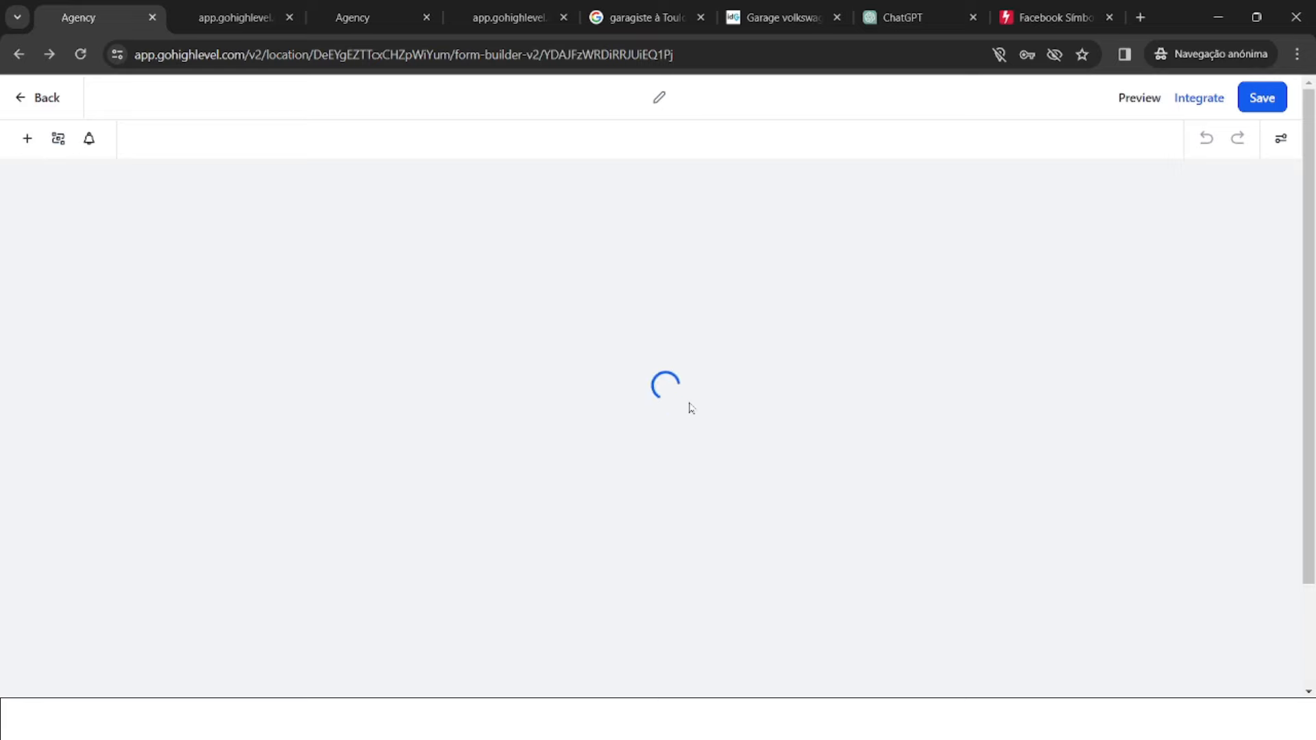
{"action": "left_click", "coordinate": [49, 101]}
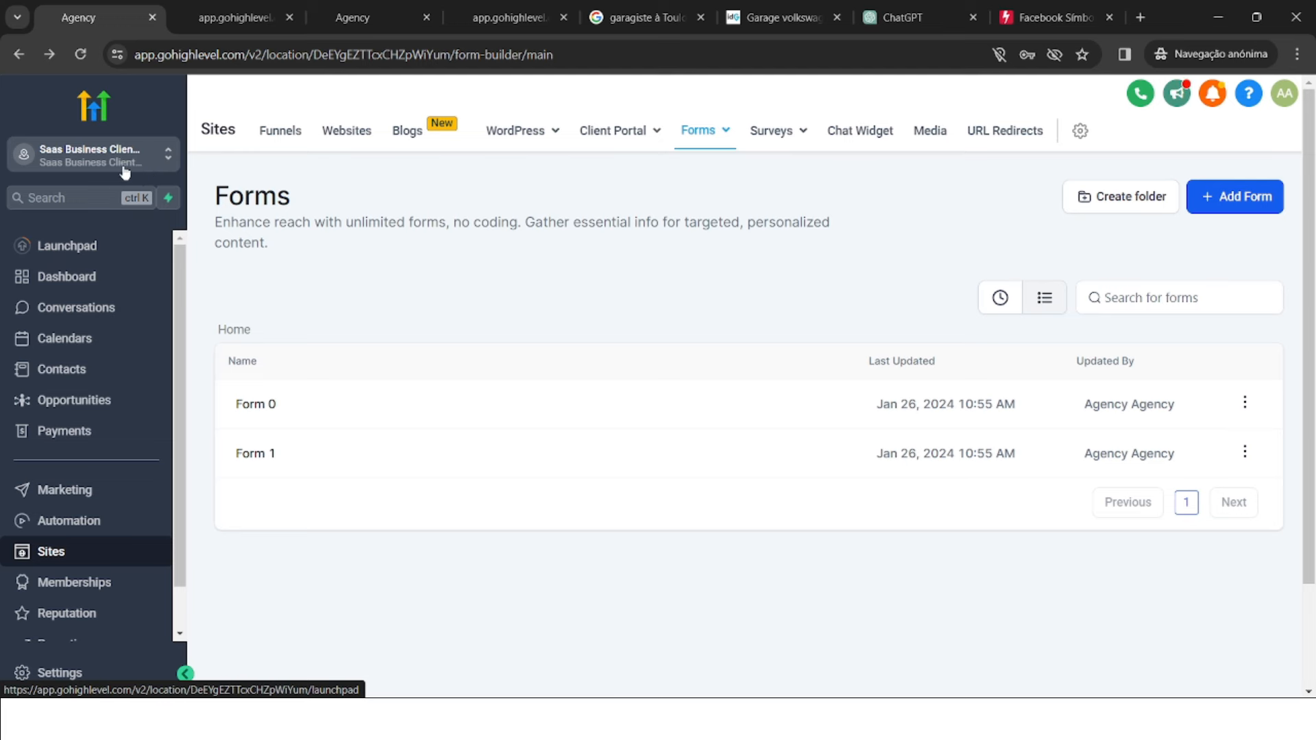
{"action": "left_click", "coordinate": [150, 167]}
{"action": "left_click", "coordinate": [240, 207]}
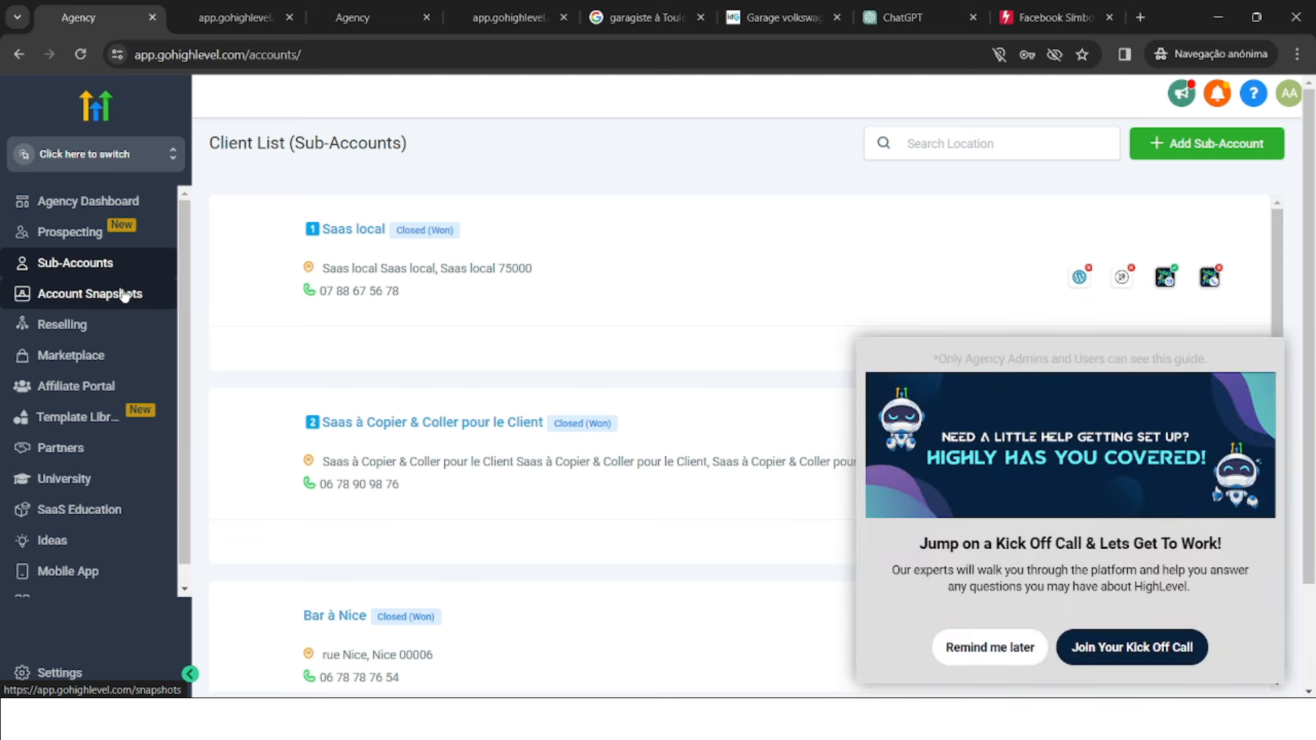
{"action": "left_click", "coordinate": [124, 296]}
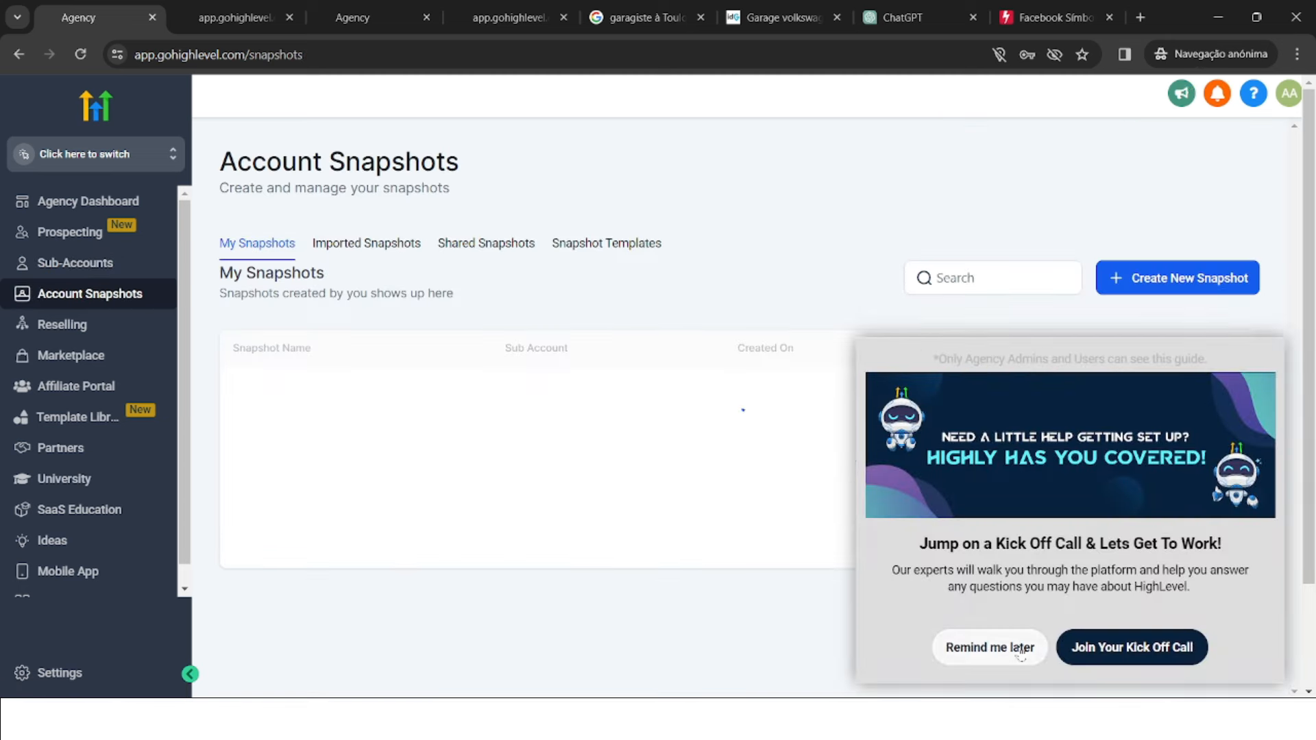
{"action": "left_click", "coordinate": [1020, 650]}
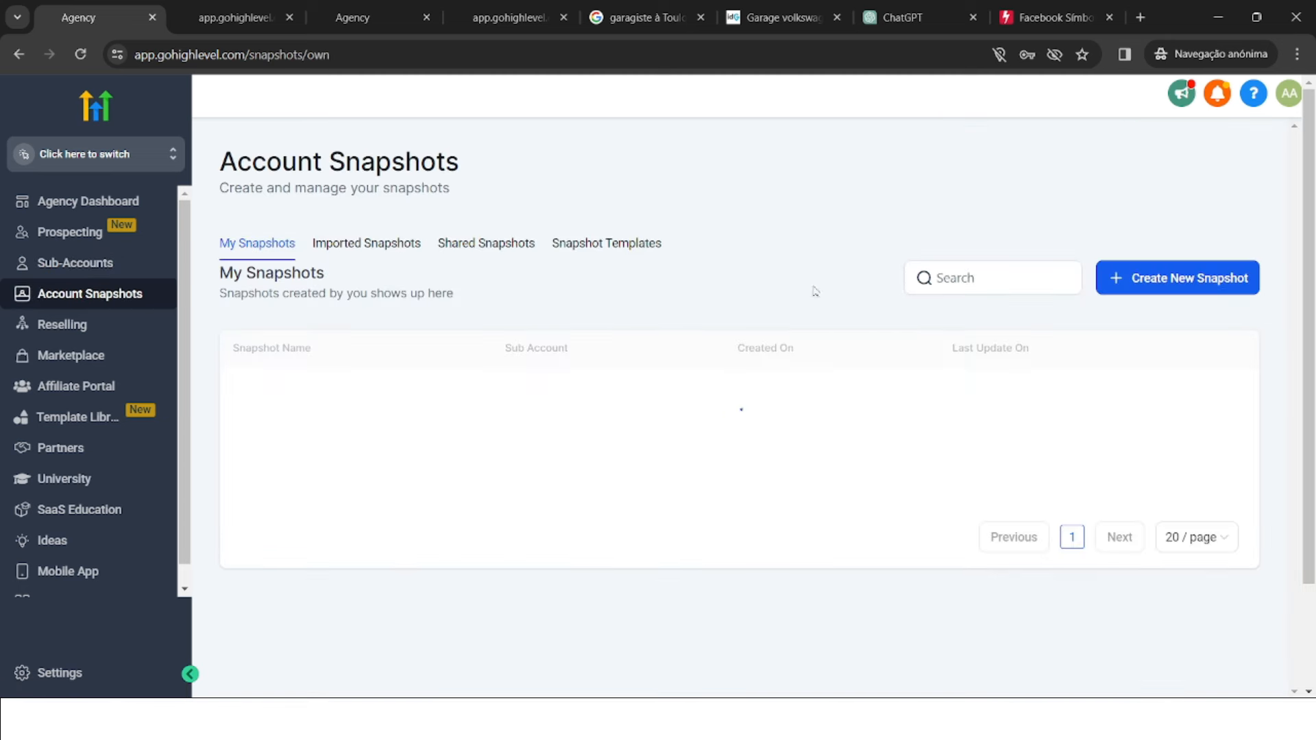
- Create an account snapshot named "Snapshot clients garagistes" from the Saas Business Client en local sub-account
{"action": "left_click", "coordinate": [1173, 287]}
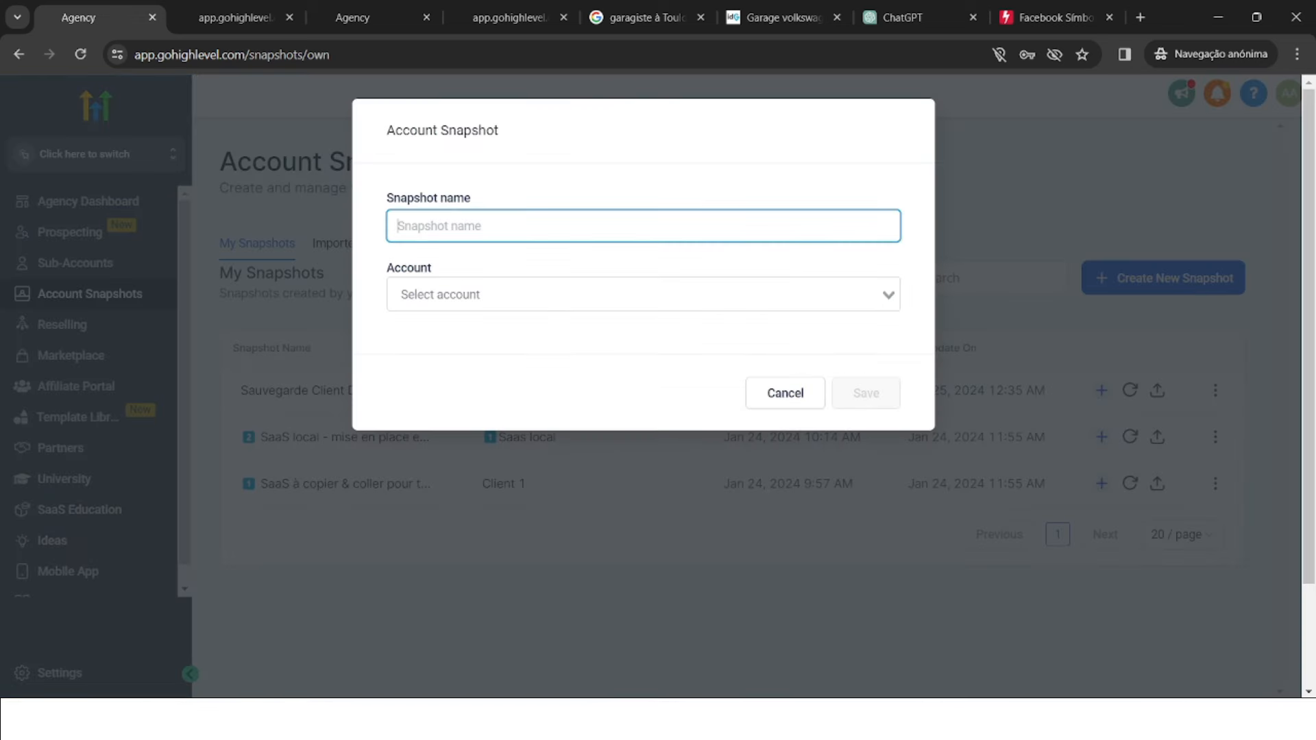
{"action": "key", "text": "Caps_Lock"}
{"action": "type", "text": "S"}
{"action": "key", "text": "Caps_Lock"}
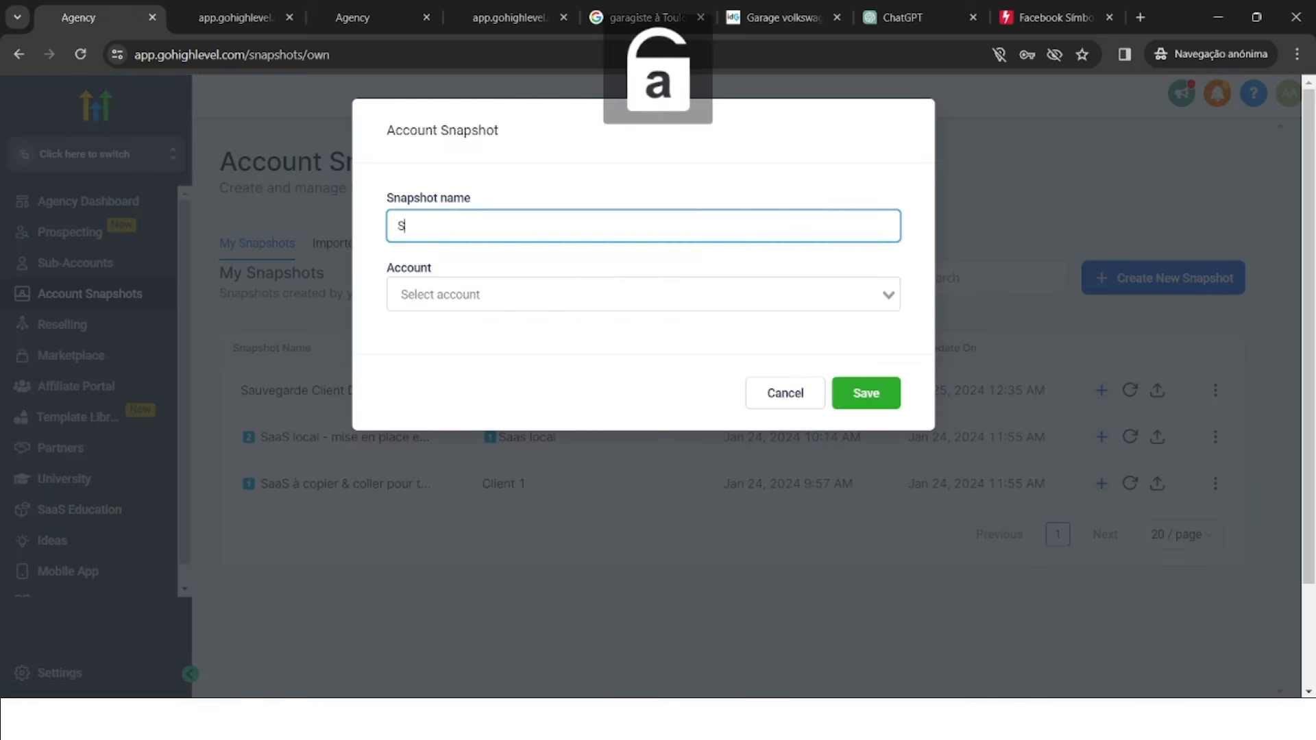
{"action": "type", "text": "napshot clients garagistes"}
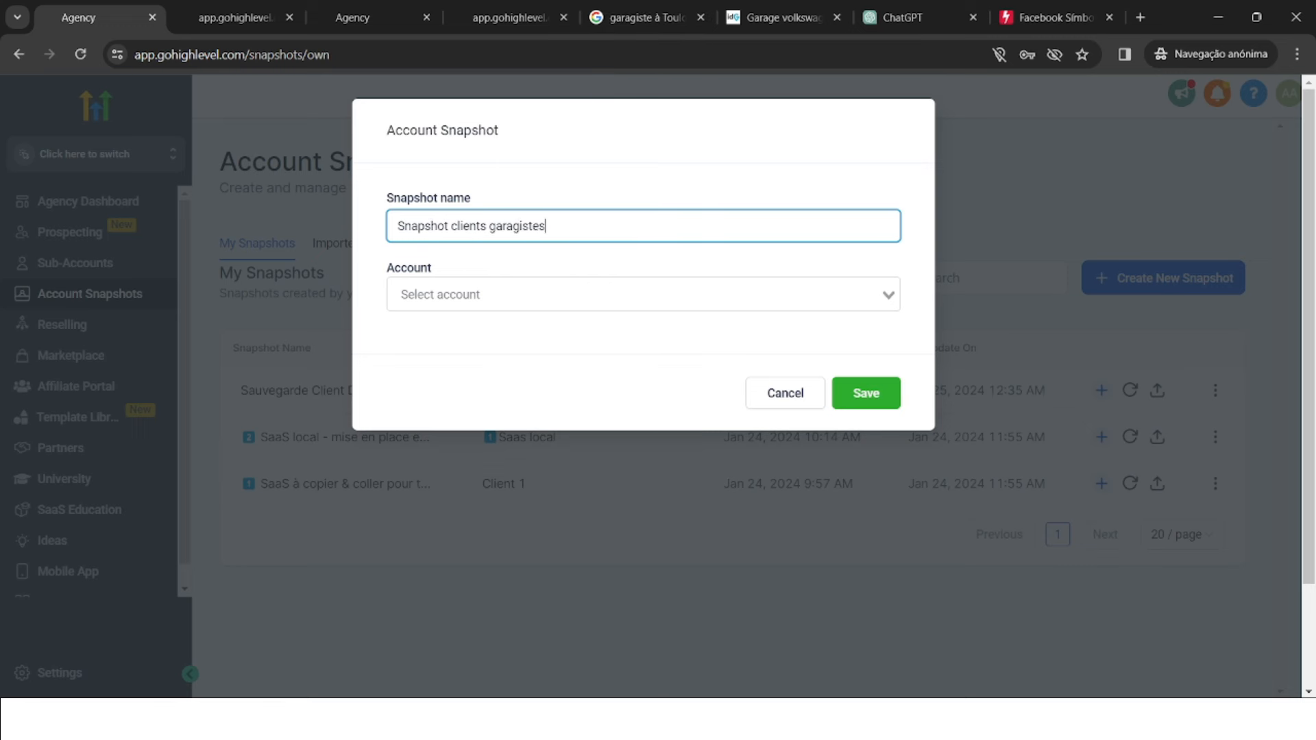
{"action": "key", "text": "Tab"}
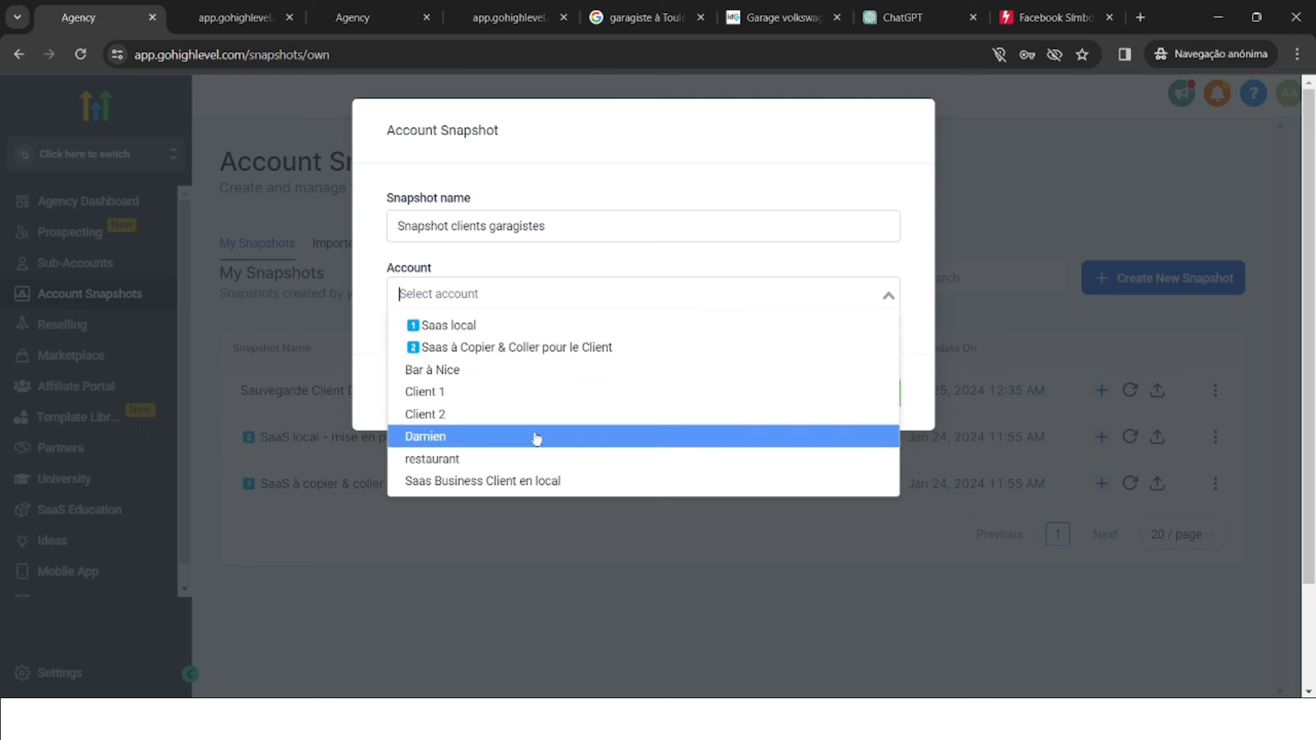
{"action": "scroll", "coordinate": [536, 439], "scroll_direction": "down", "scroll_amount": 1}
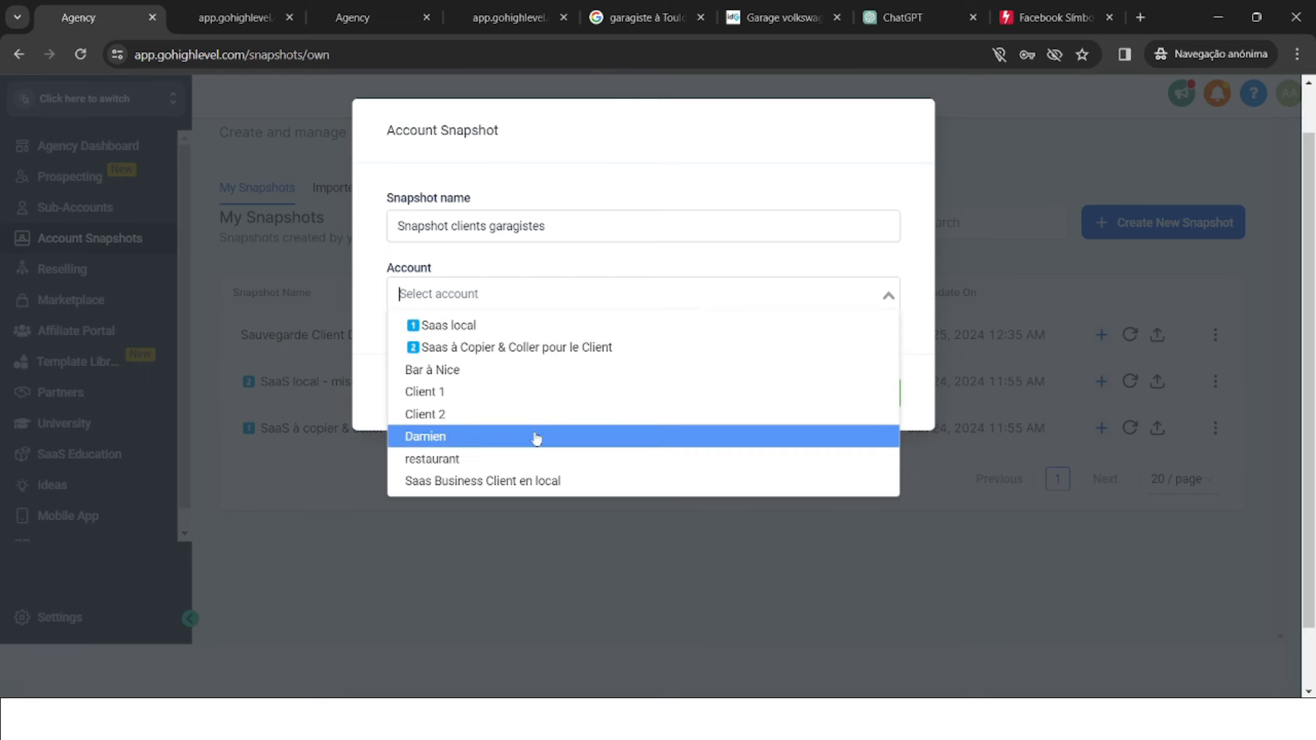
{"action": "left_click", "coordinate": [570, 482]}
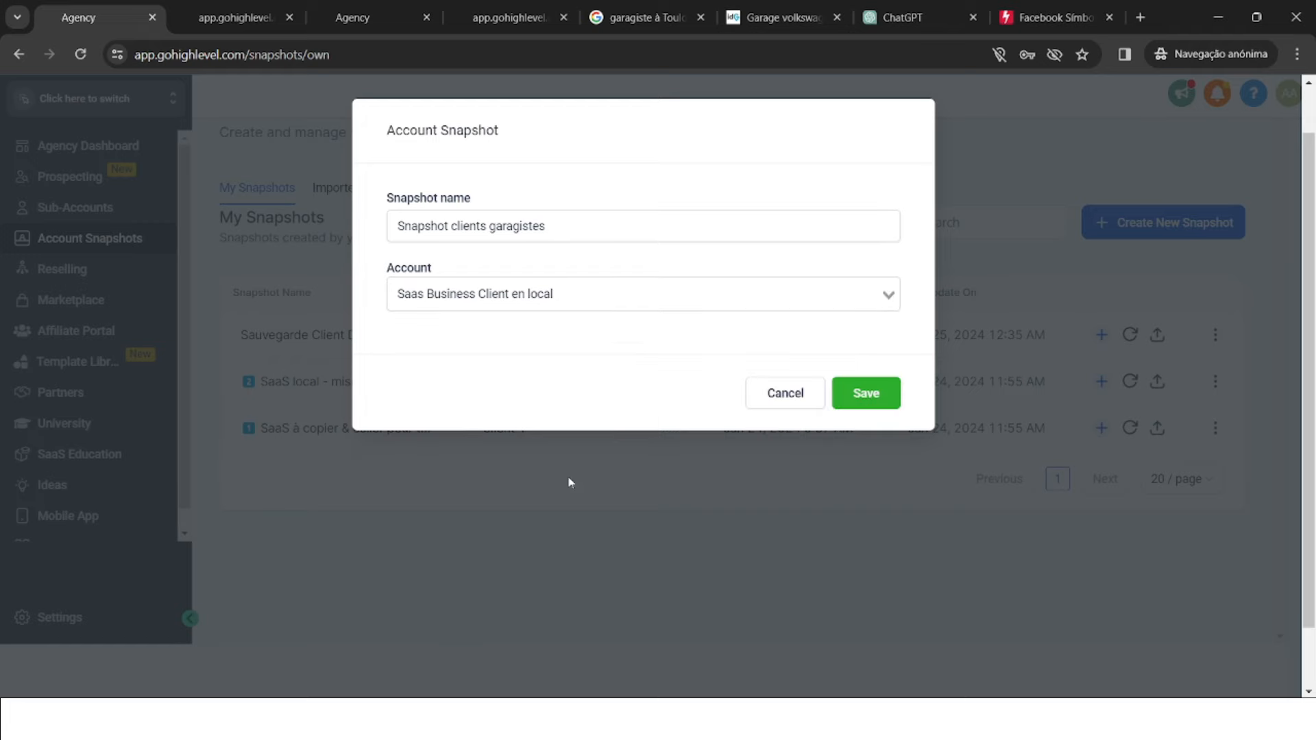
{"action": "left_click", "coordinate": [866, 393]}
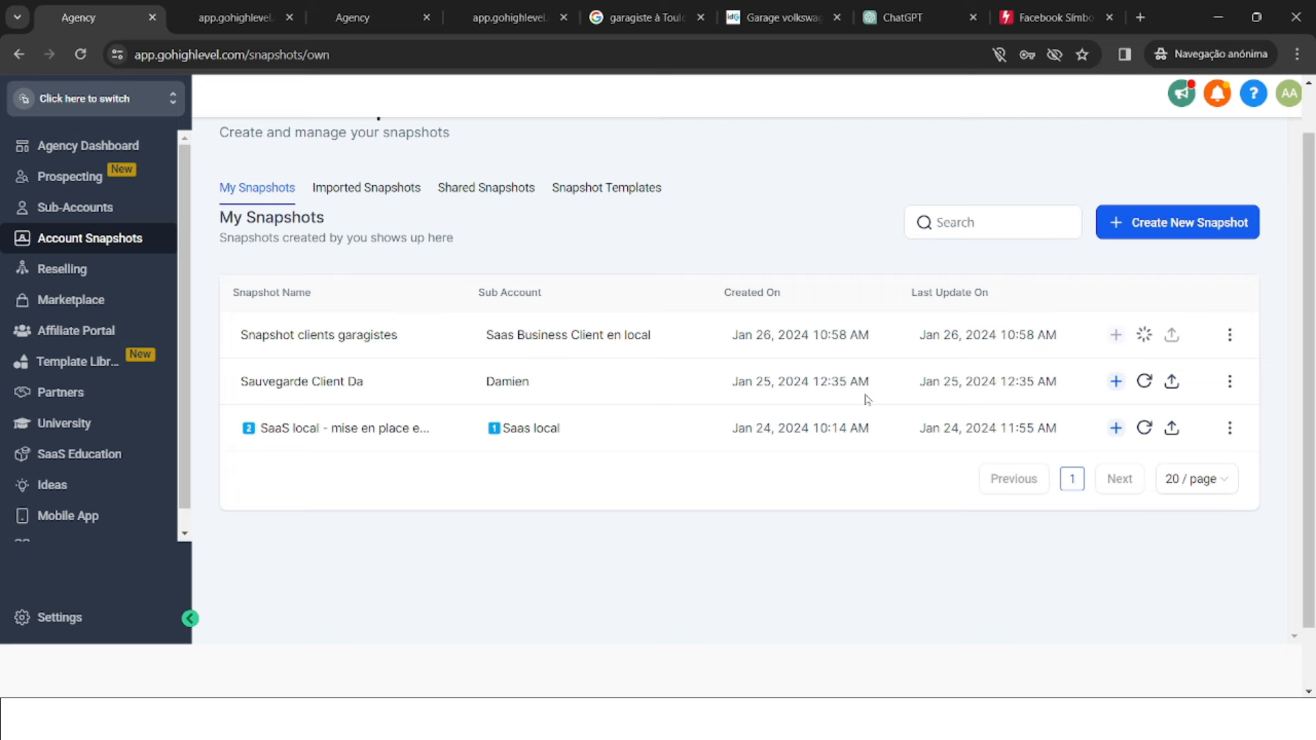
{"action": "left_click", "coordinate": [253, 7]}
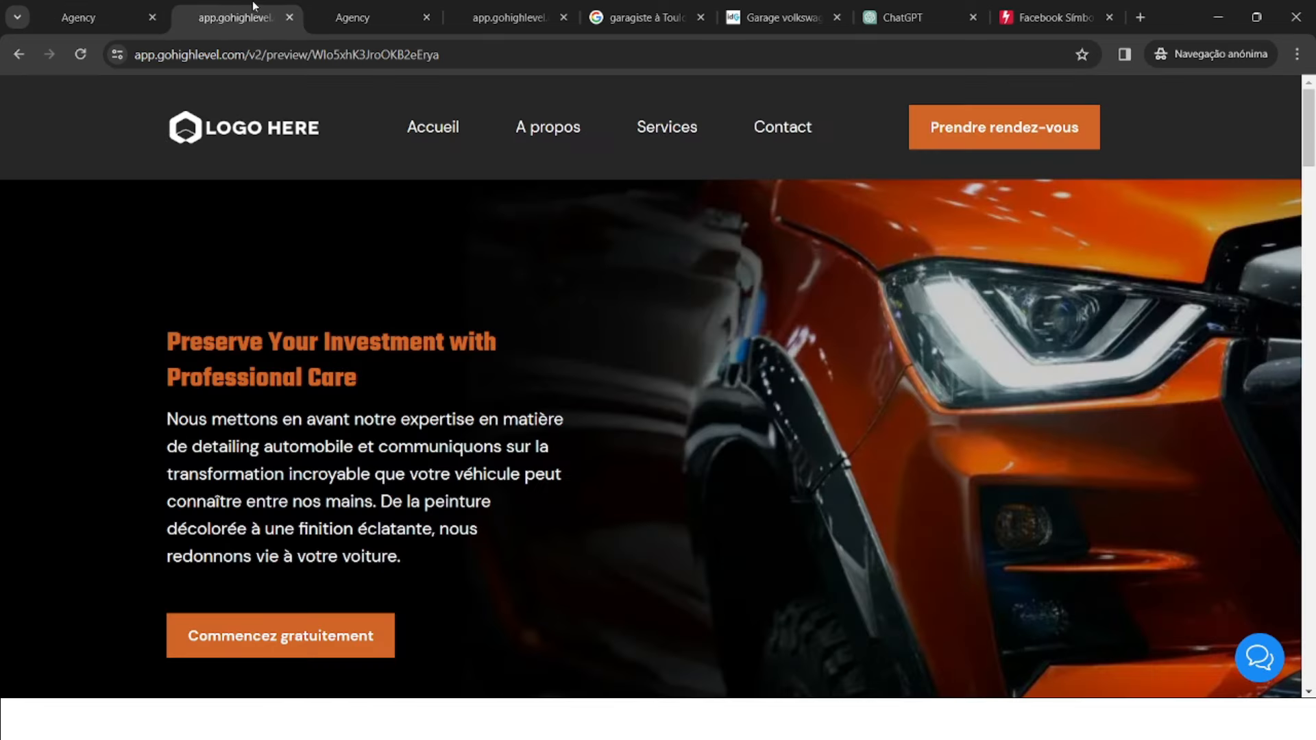
{"action": "left_click", "coordinate": [358, 15]}
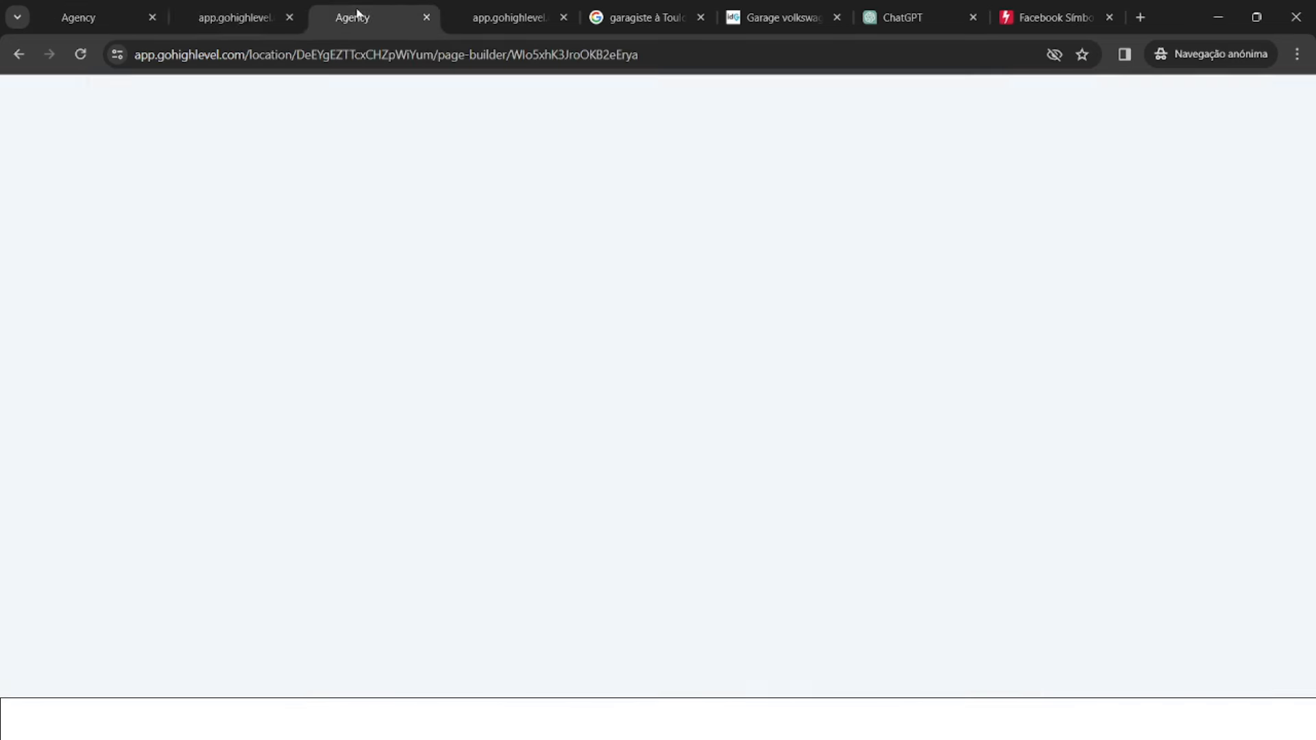
{"action": "left_click", "coordinate": [254, 8]}
{"action": "left_click", "coordinate": [124, 9]}
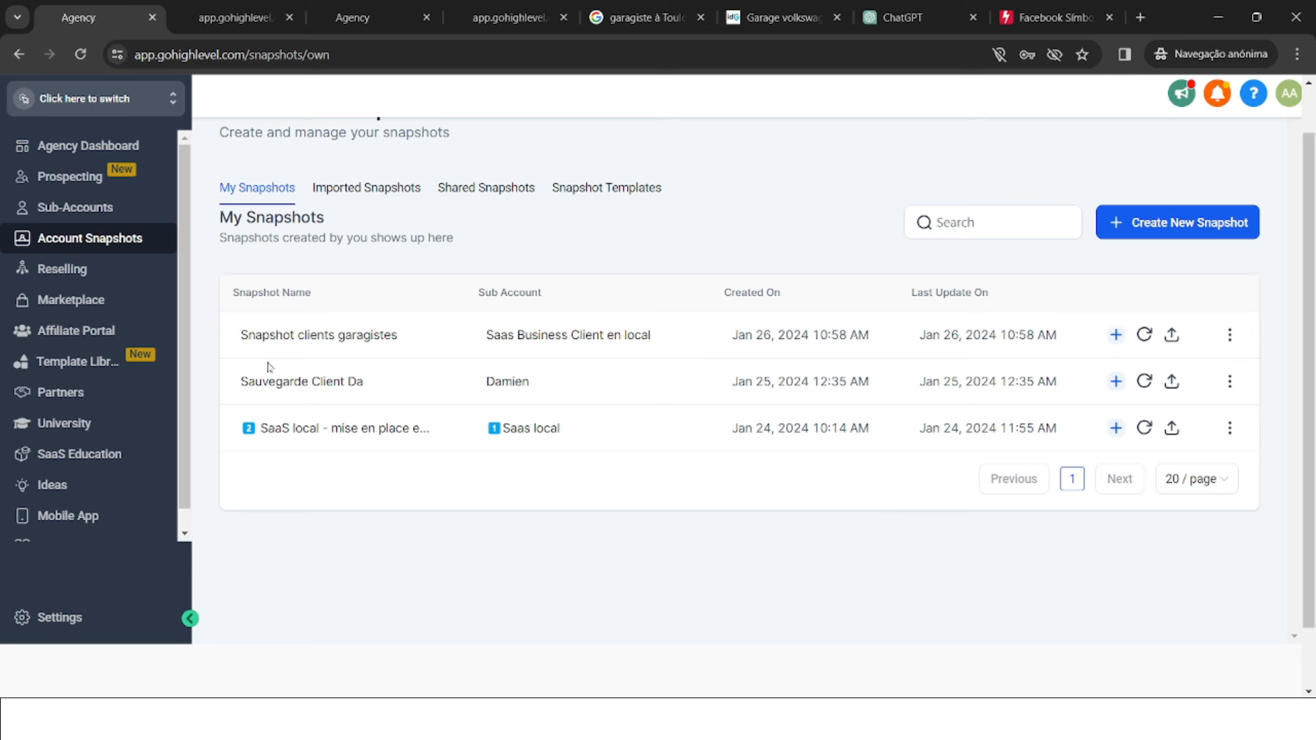
- Start adding a new sub-account based on the Blank Snapshot
{"action": "left_click", "coordinate": [75, 217]}
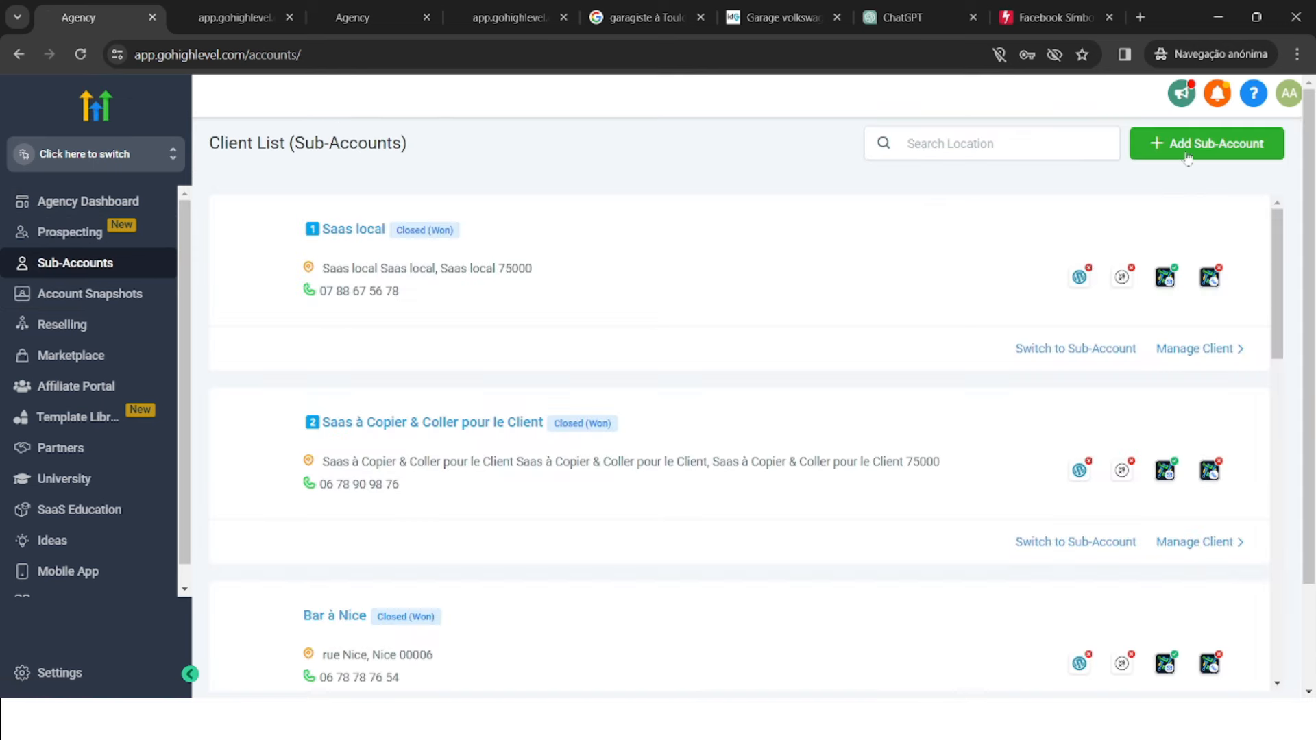
{"action": "left_click", "coordinate": [1193, 142]}
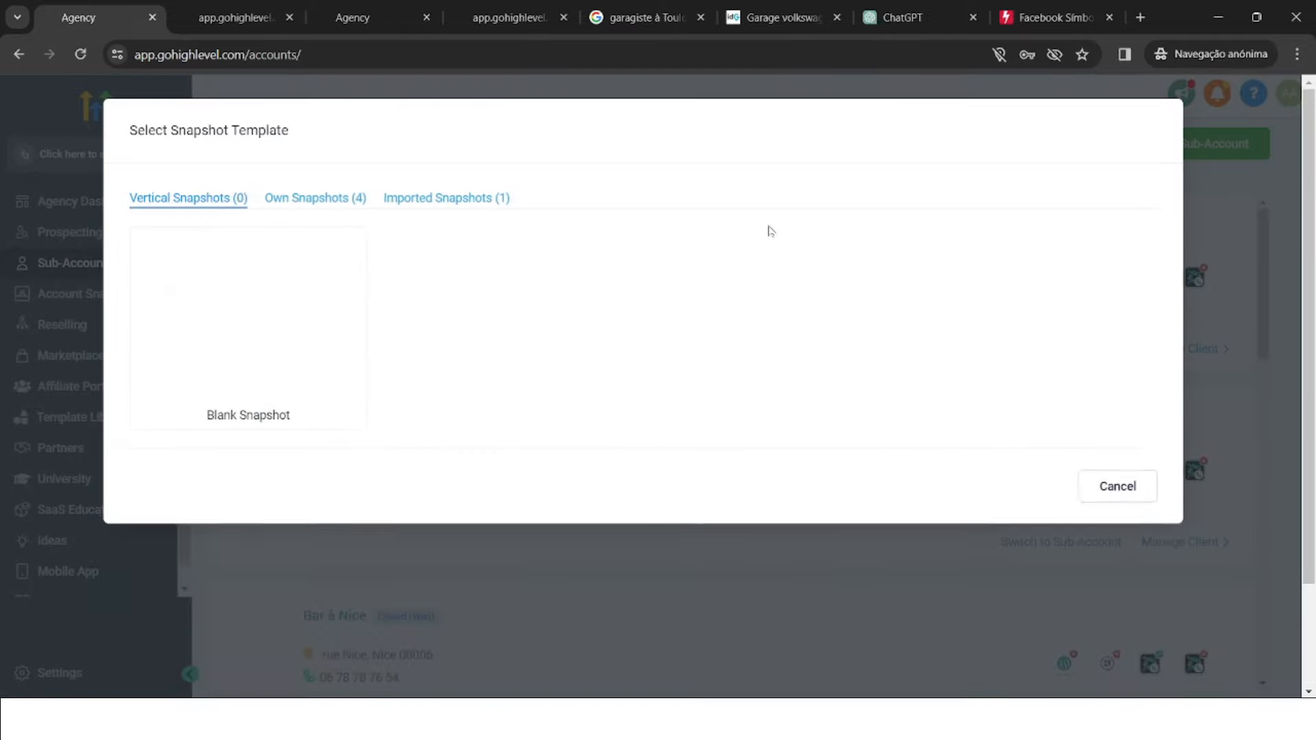
{"action": "left_click", "coordinate": [254, 302]}
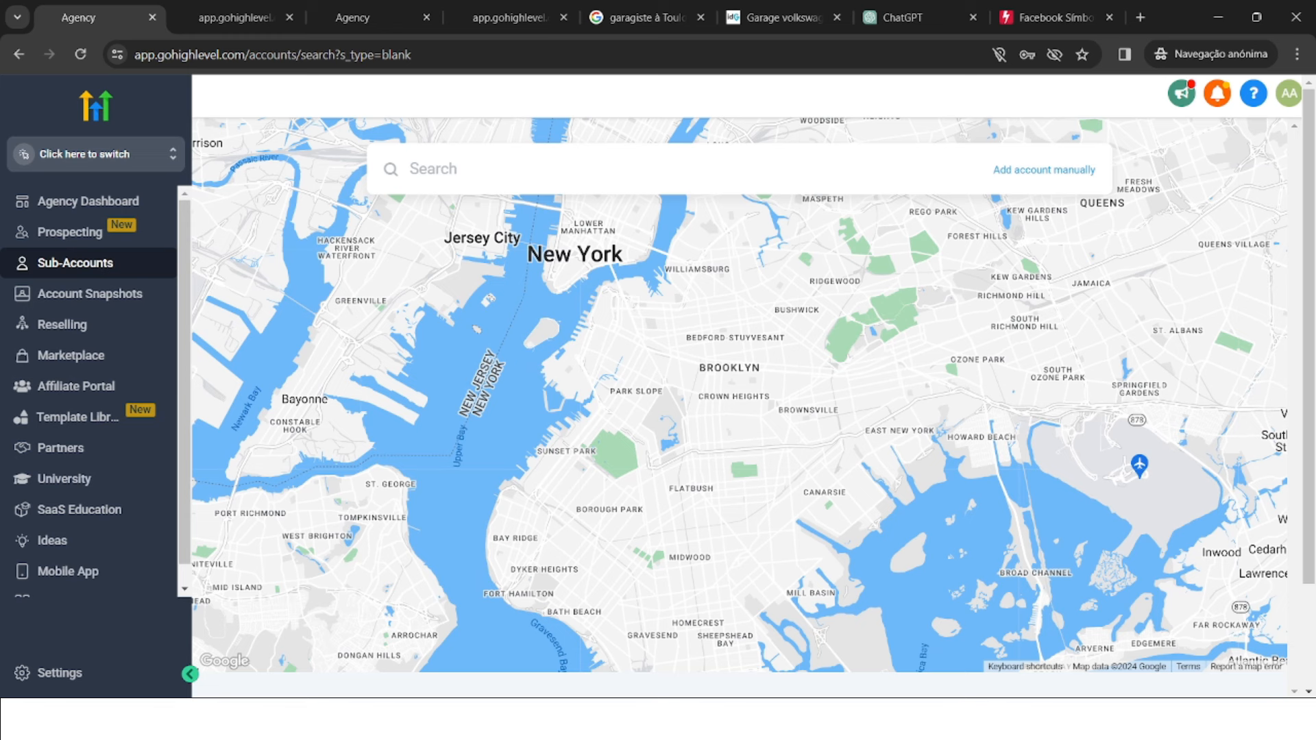
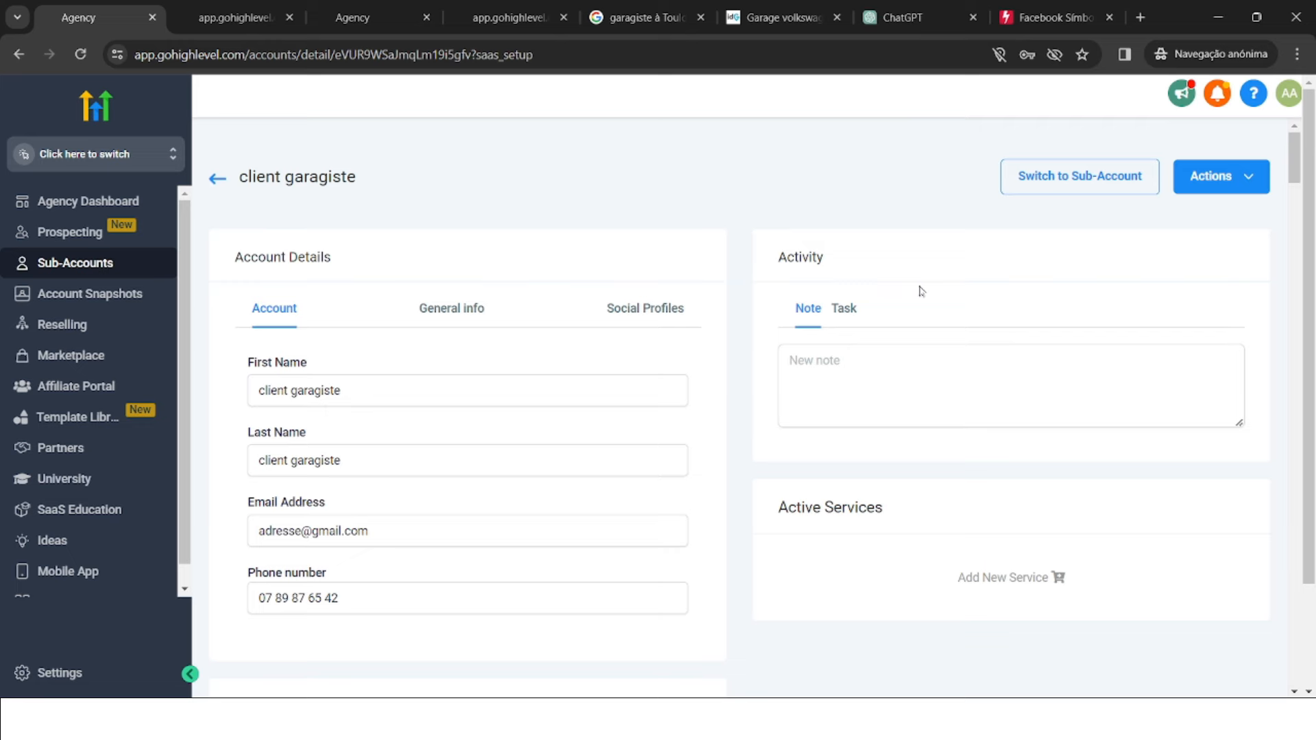
- Load the own snapshot "Snapshot clients garagistes" into the client garagiste sub-account, proceeding through the asset selection and conflict check
{"action": "left_click", "coordinate": [1234, 188]}
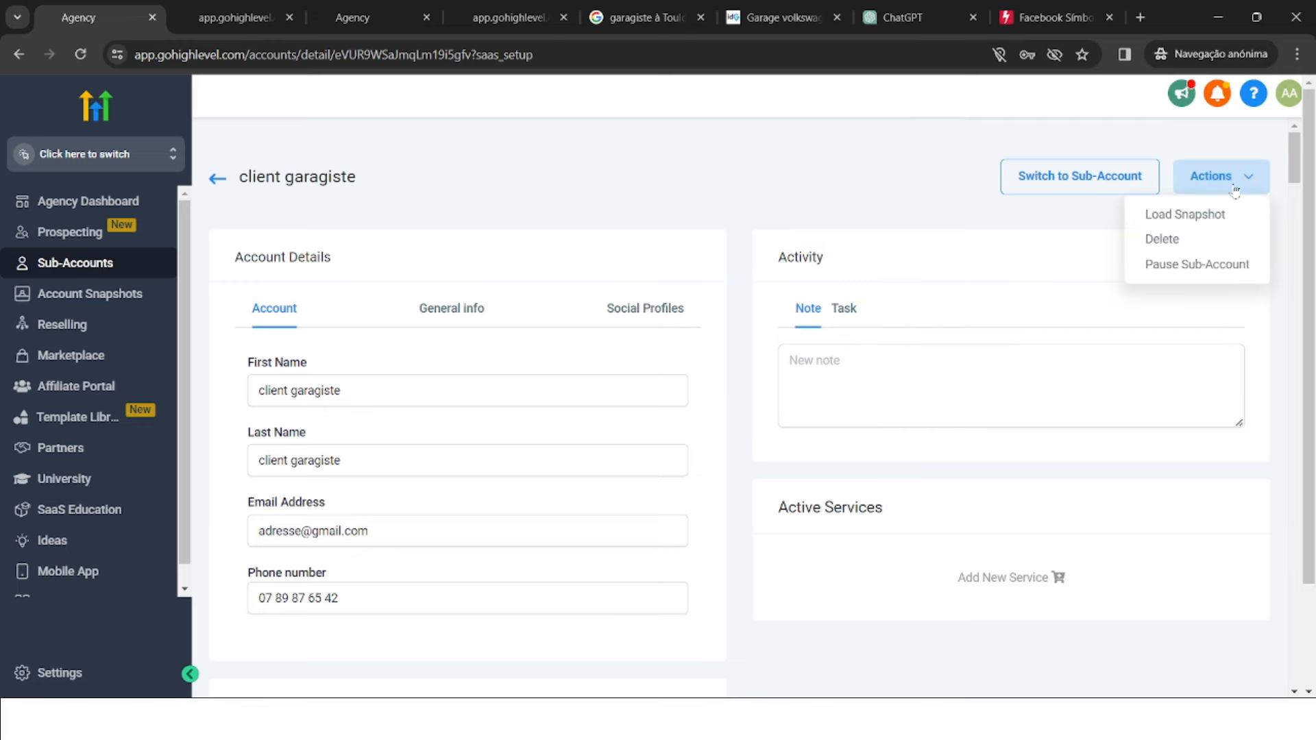
{"action": "left_click", "coordinate": [1215, 215]}
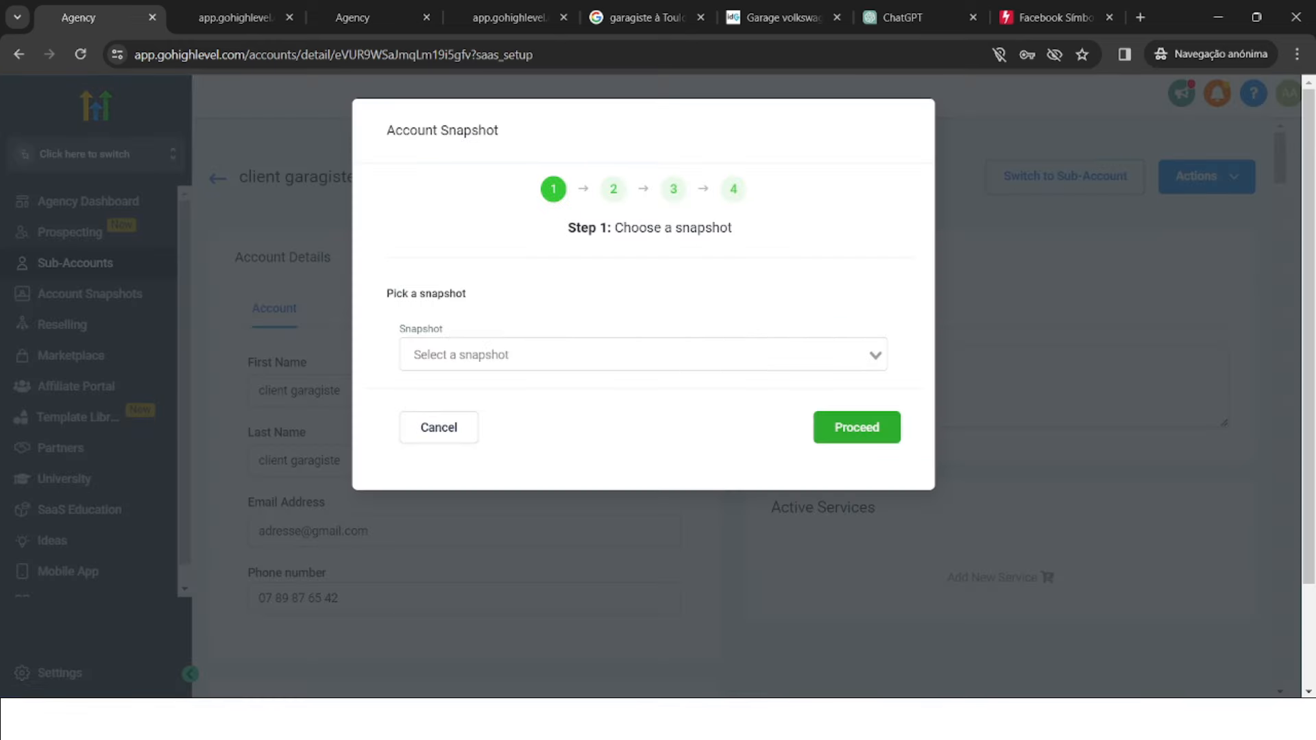
{"action": "left_click", "coordinate": [583, 354]}
{"action": "scroll", "coordinate": [582, 485], "scroll_direction": "down", "scroll_amount": 3}
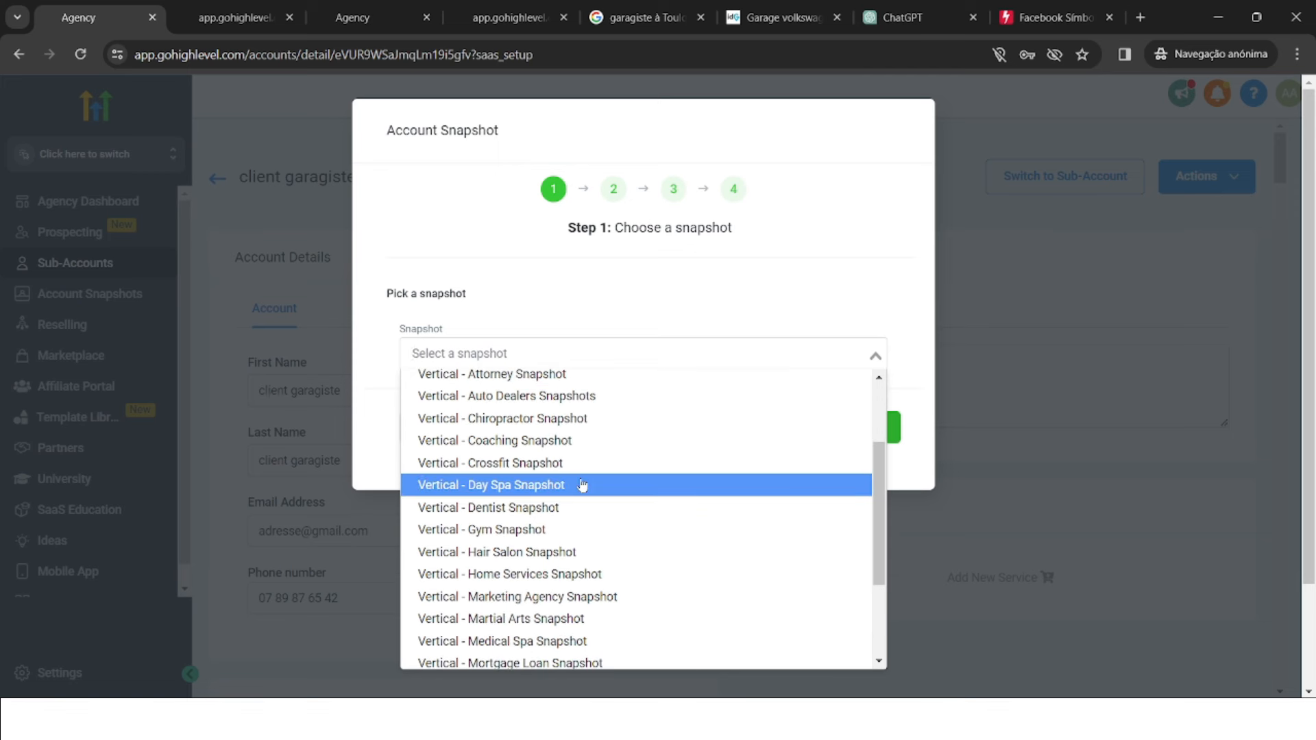
{"action": "scroll", "coordinate": [583, 484], "scroll_direction": "up", "scroll_amount": 2}
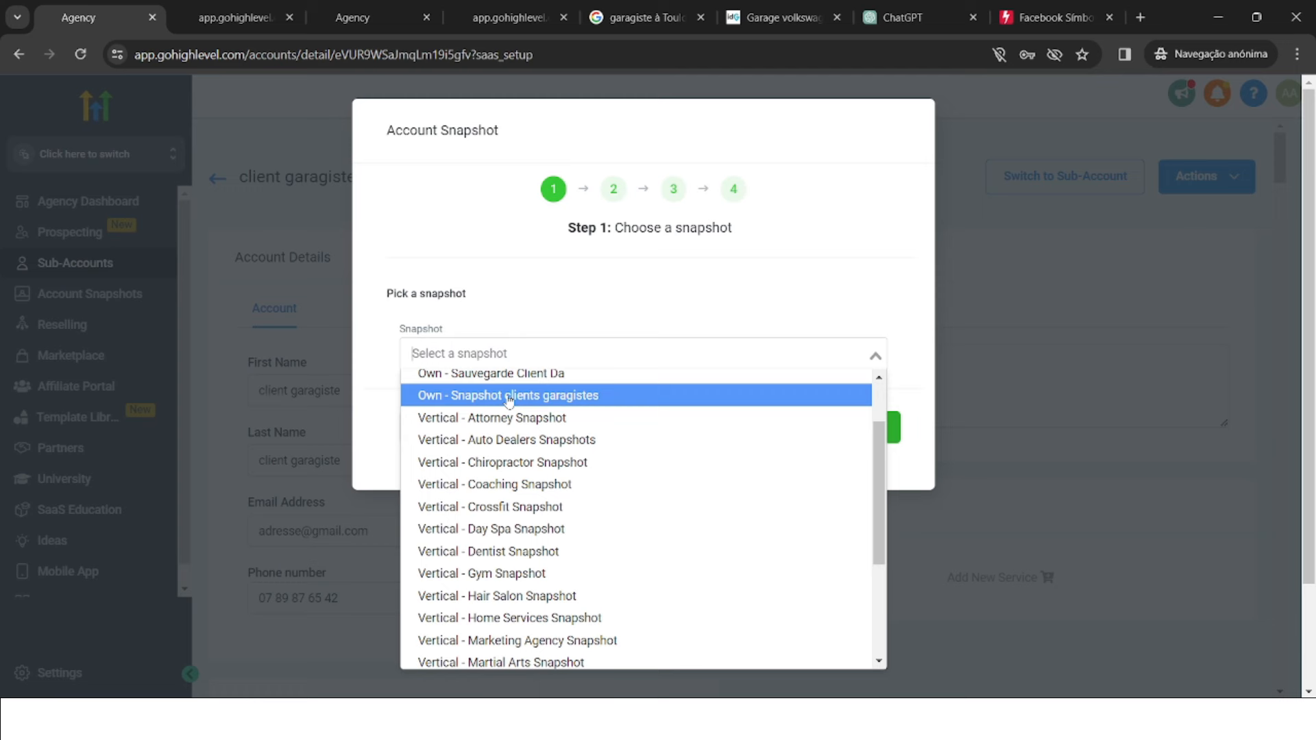
{"action": "left_click", "coordinate": [509, 398]}
{"action": "left_click", "coordinate": [841, 429]}
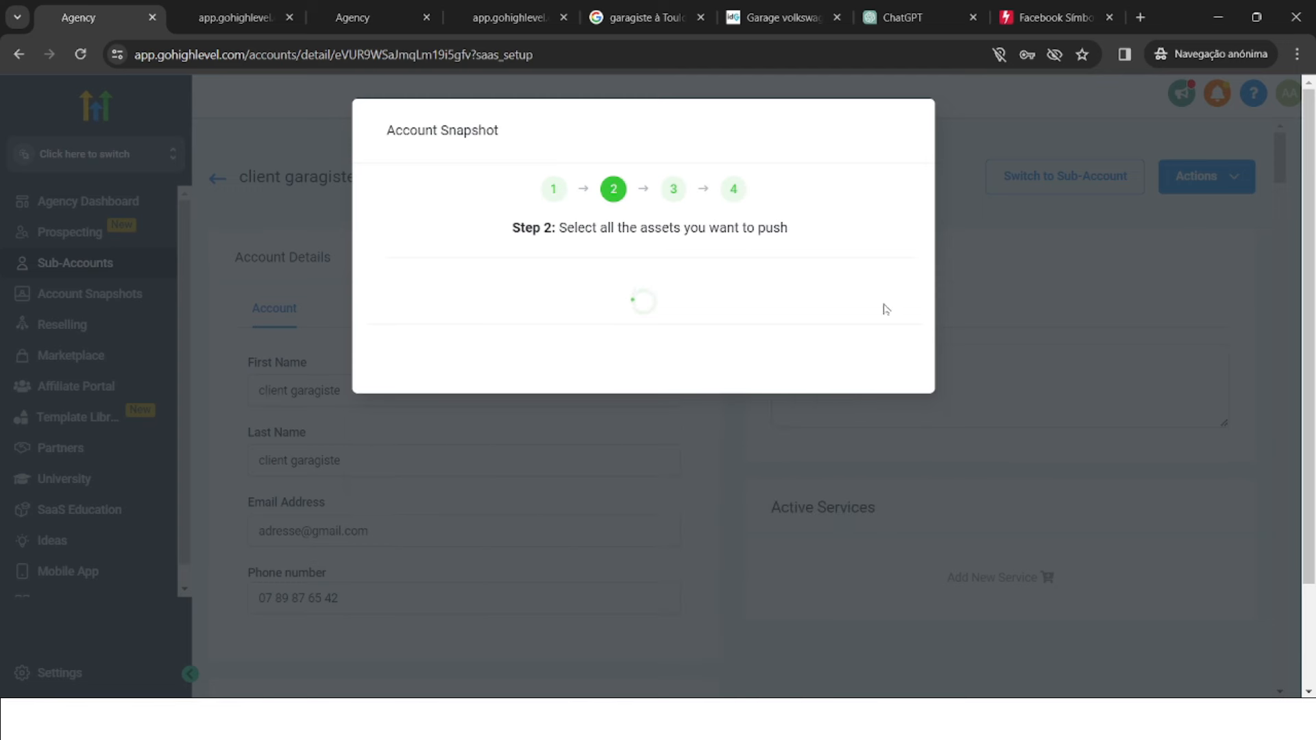
{"action": "left_click", "coordinate": [874, 589]}
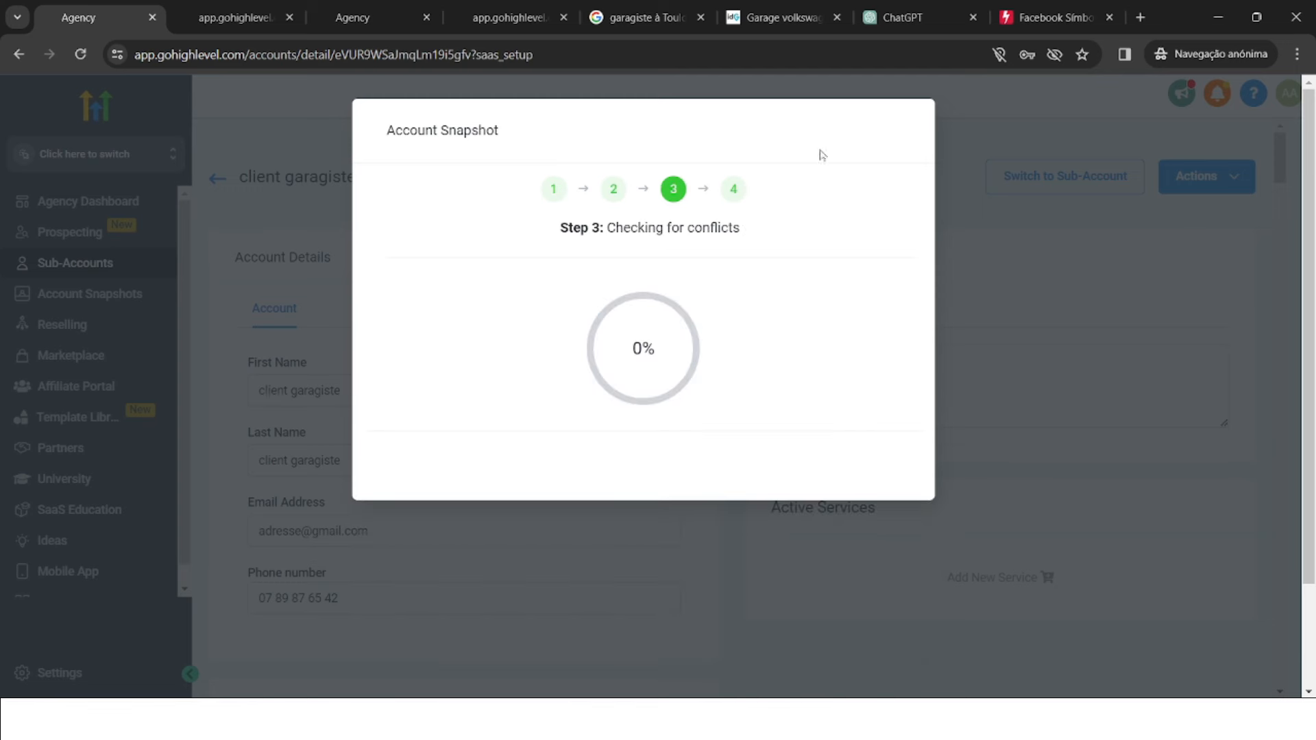
{"action": "left_click", "coordinate": [883, 422]}
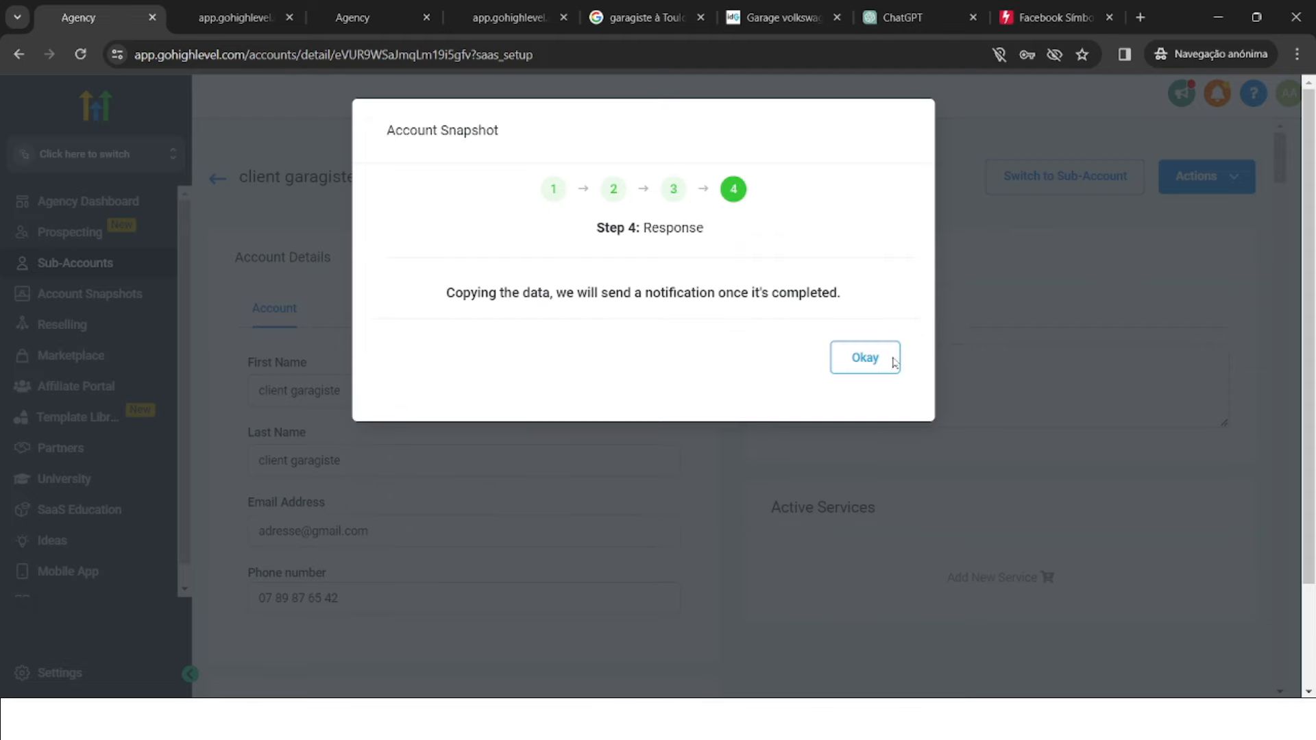
{"action": "left_click", "coordinate": [891, 358]}
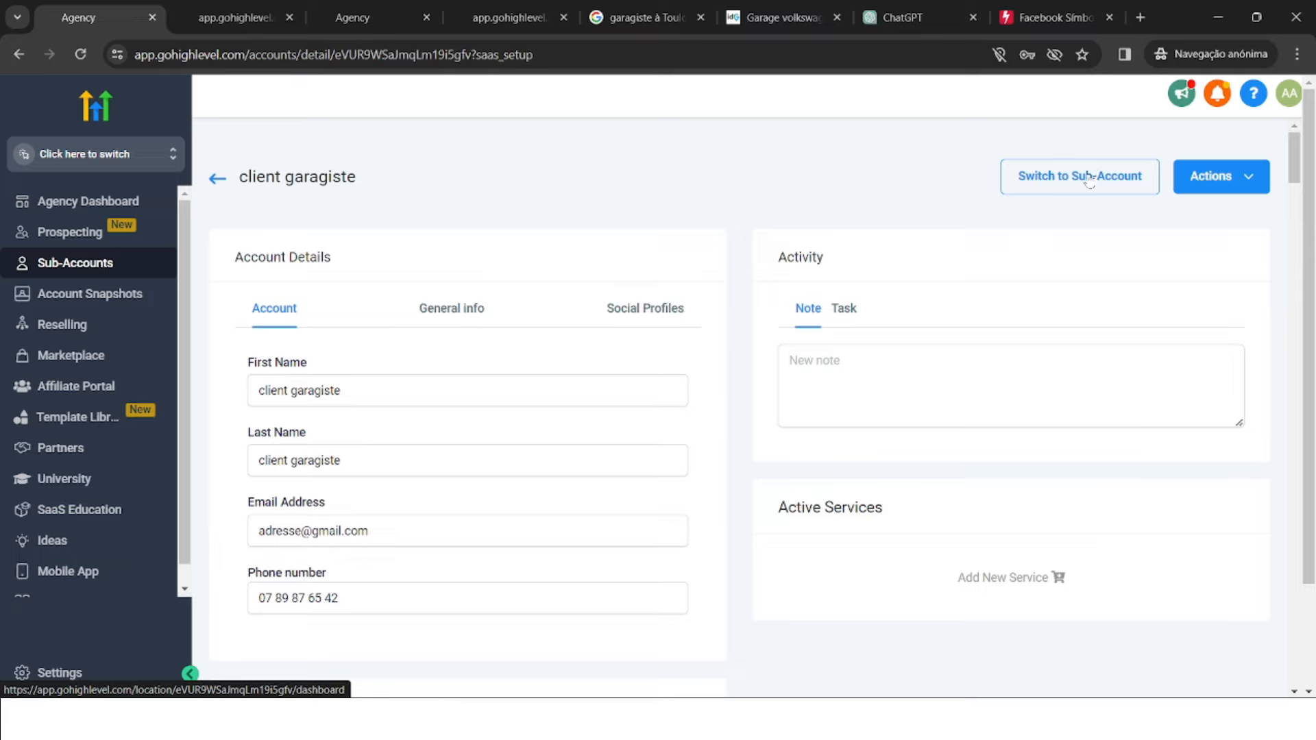
- Switch to the client garagiste sub-account and close the surplus preview and page-builder tabs, keeping one website preview open
{"action": "left_click", "coordinate": [1093, 177]}
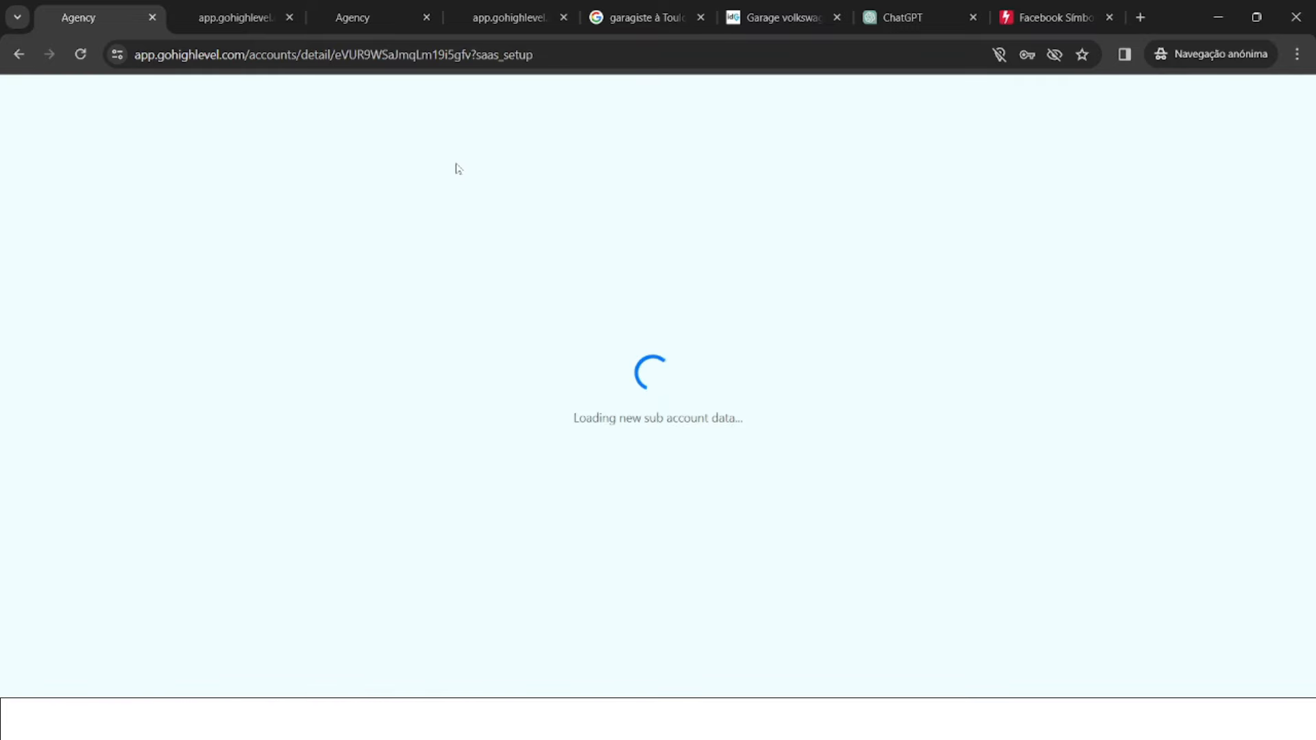
{"action": "left_click", "coordinate": [391, 8]}
{"action": "left_click", "coordinate": [274, 10]}
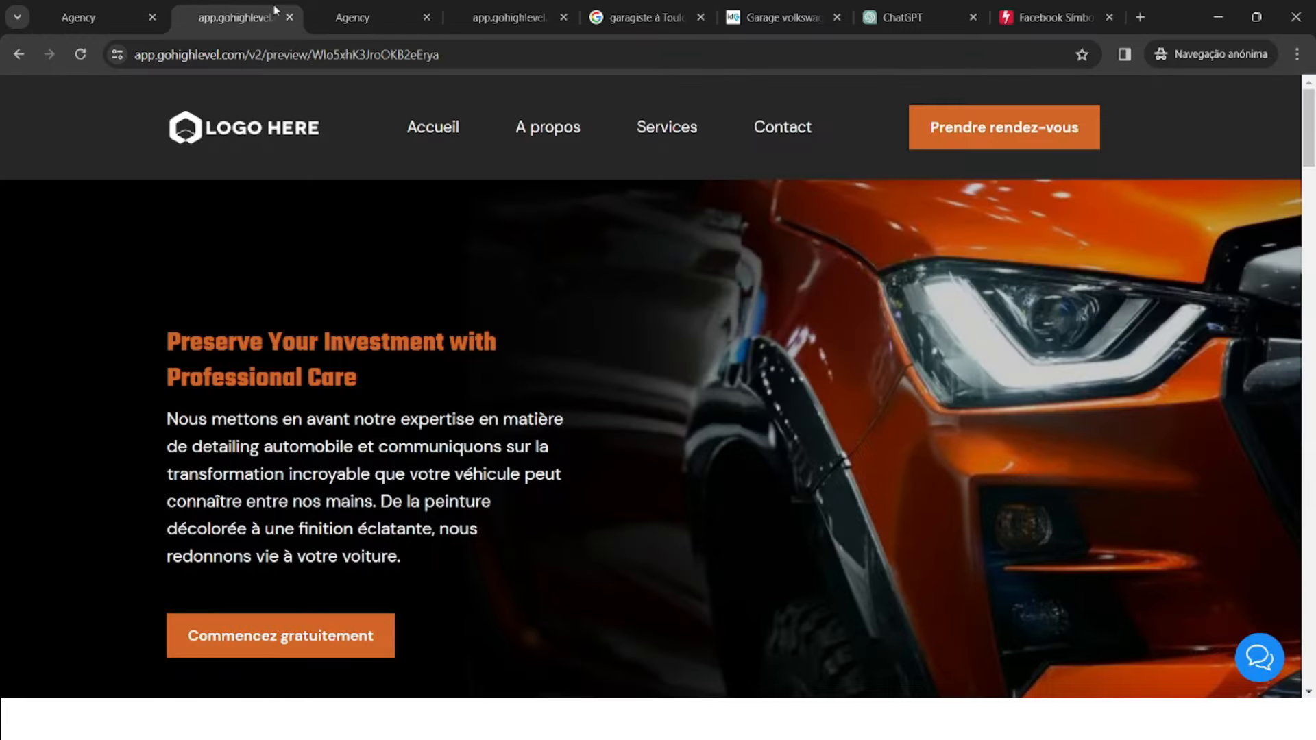
{"action": "left_click", "coordinate": [290, 19]}
{"action": "left_click", "coordinate": [290, 18]}
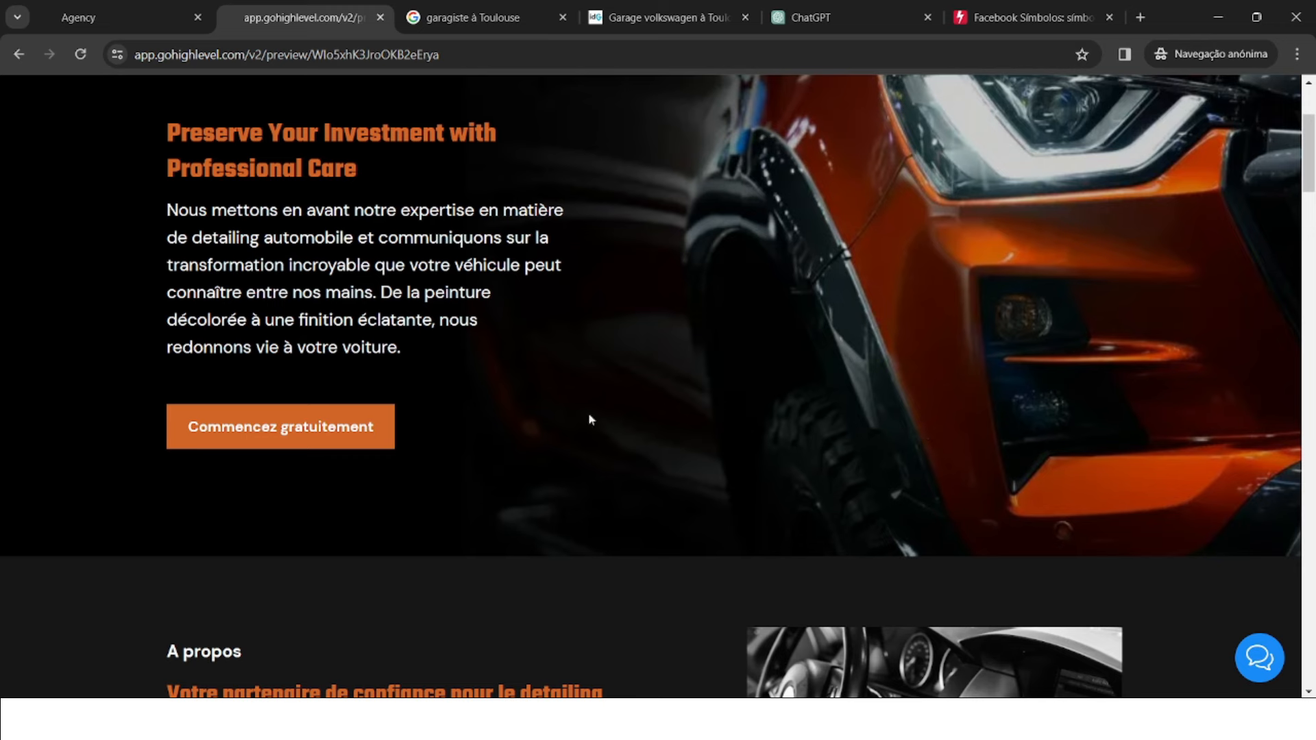
- Close the remaining website preview tab and open the list of websites in the client garagiste sub-account
{"action": "left_click", "coordinate": [380, 17]}
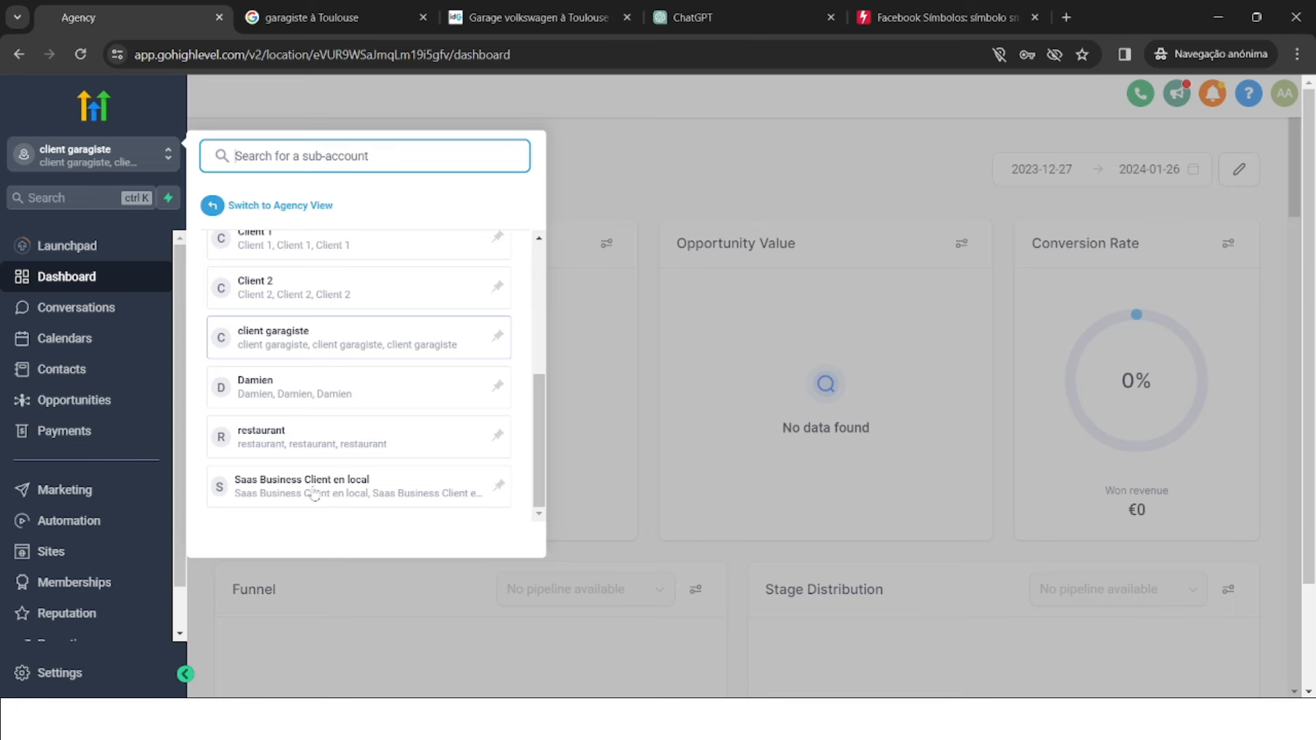
{"action": "left_click", "coordinate": [591, 175]}
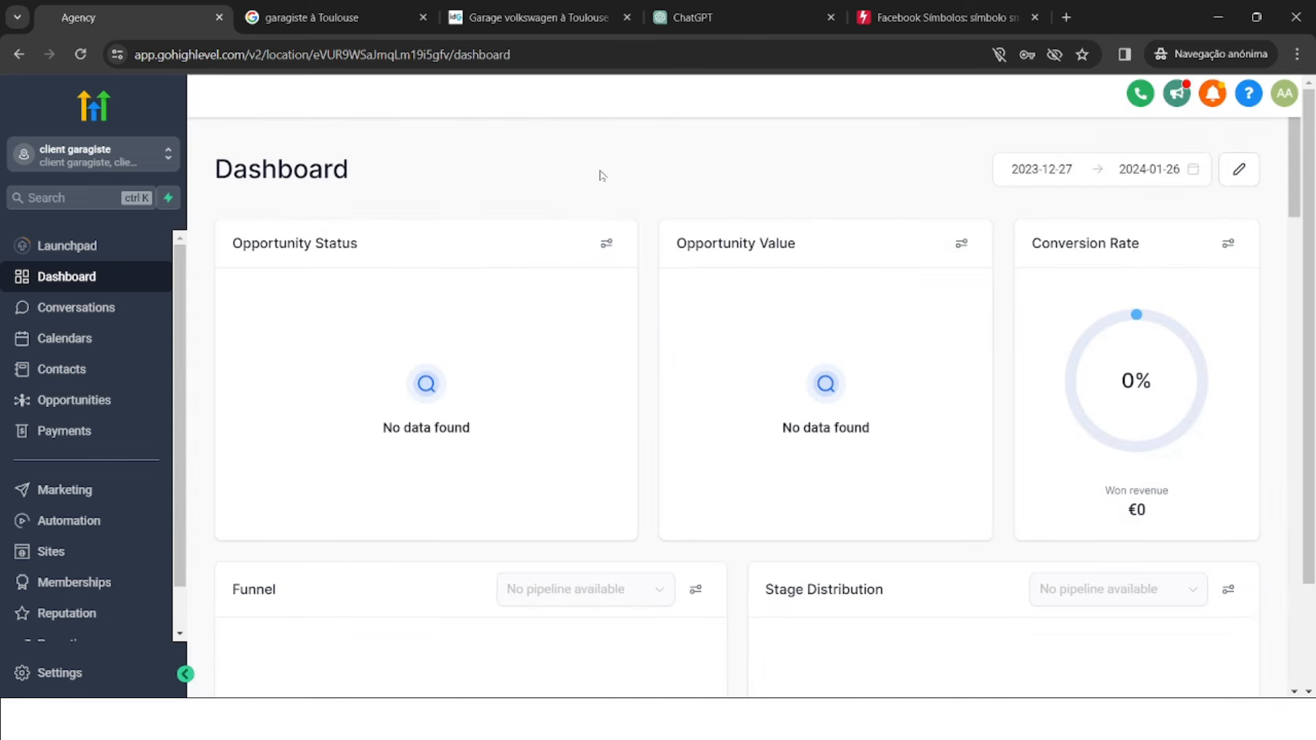
{"action": "left_click", "coordinate": [62, 551]}
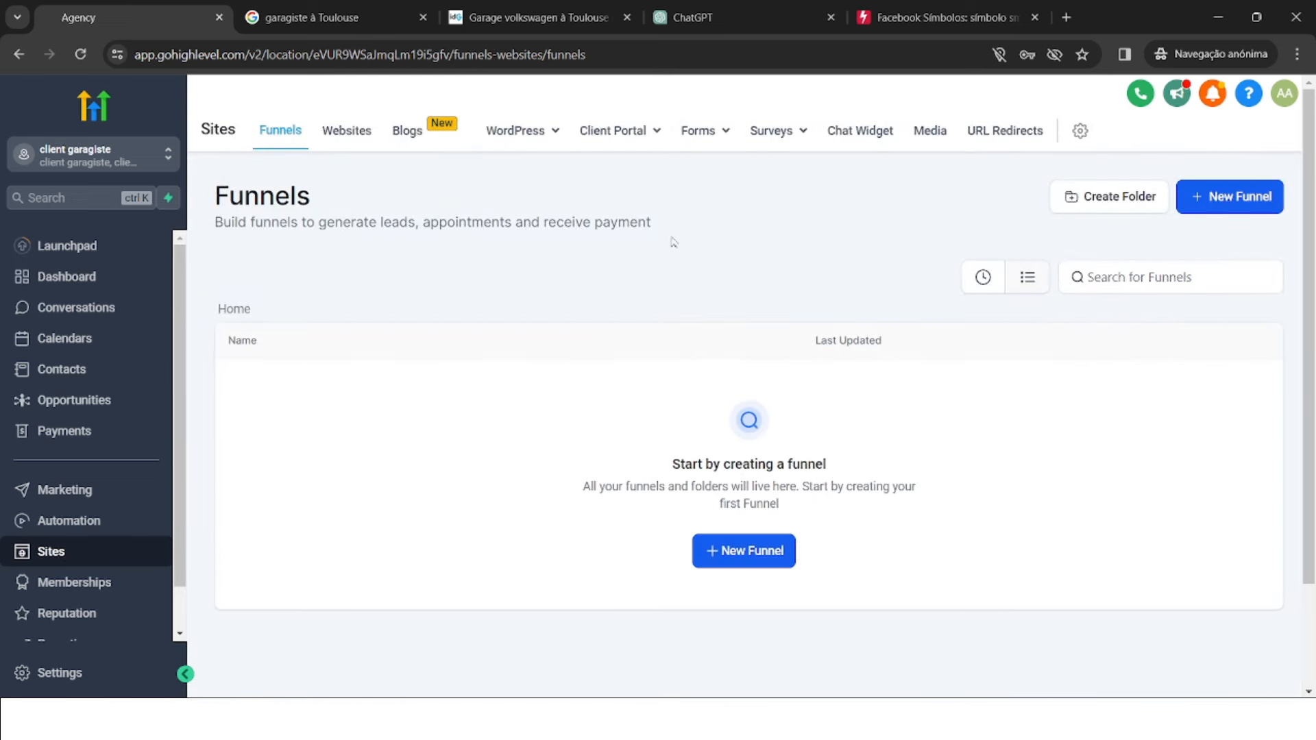
{"action": "left_click", "coordinate": [349, 131]}
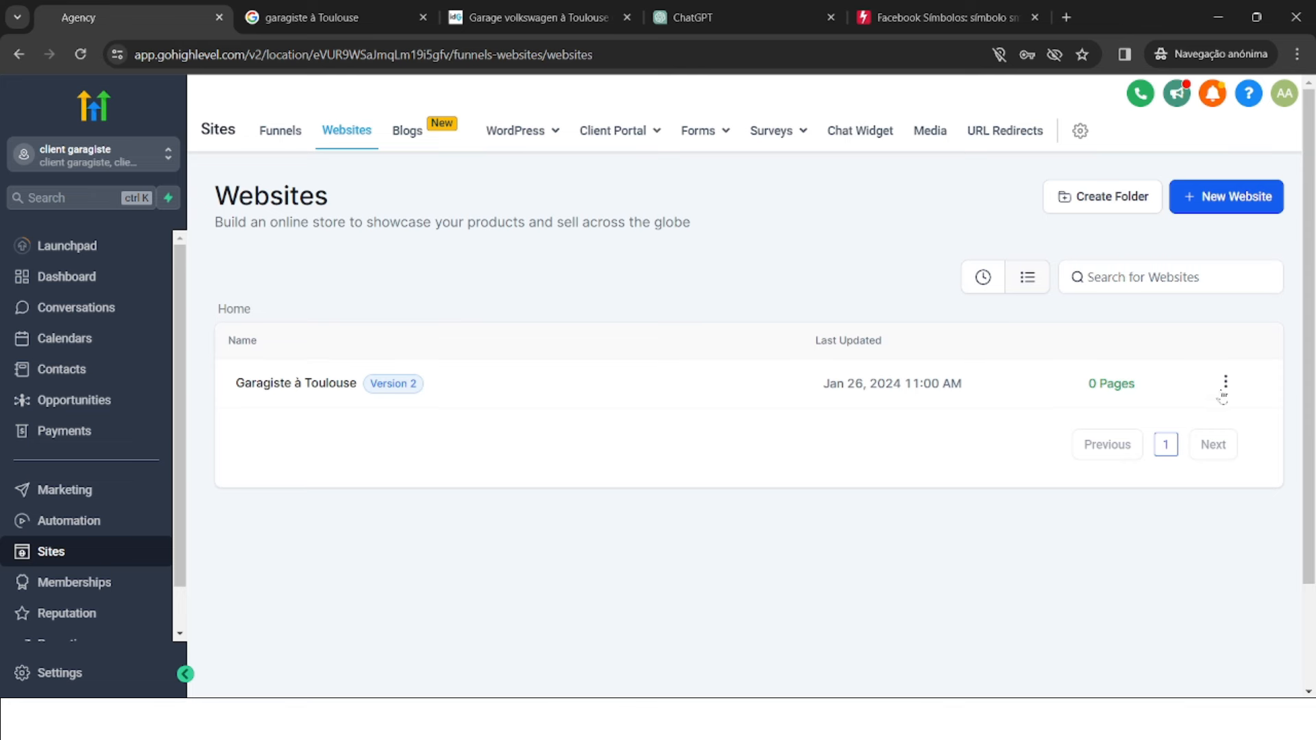
- Rename the Garagiste à Toulouse website to "1 Garagiste à Toulouse" in its settings
{"action": "left_click", "coordinate": [1226, 388]}
{"action": "left_click", "coordinate": [1054, 200]}
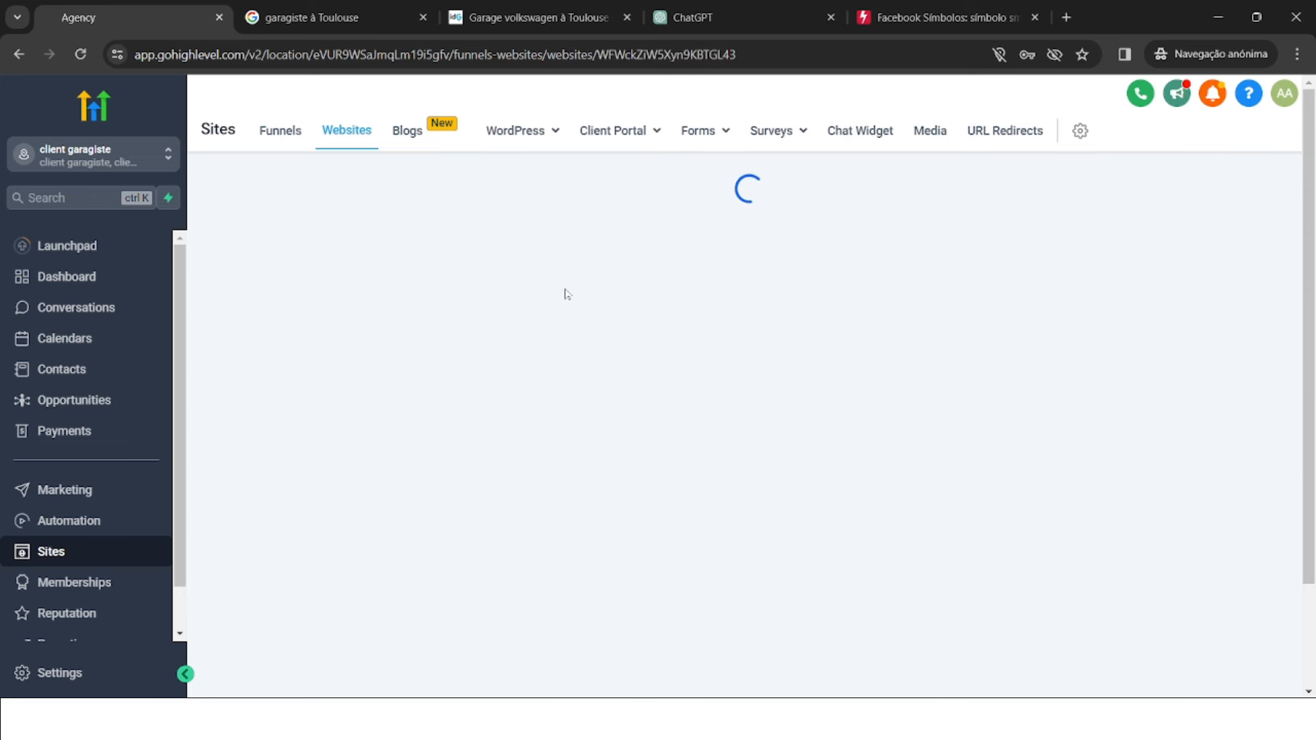
{"action": "left_click", "coordinate": [376, 231]}
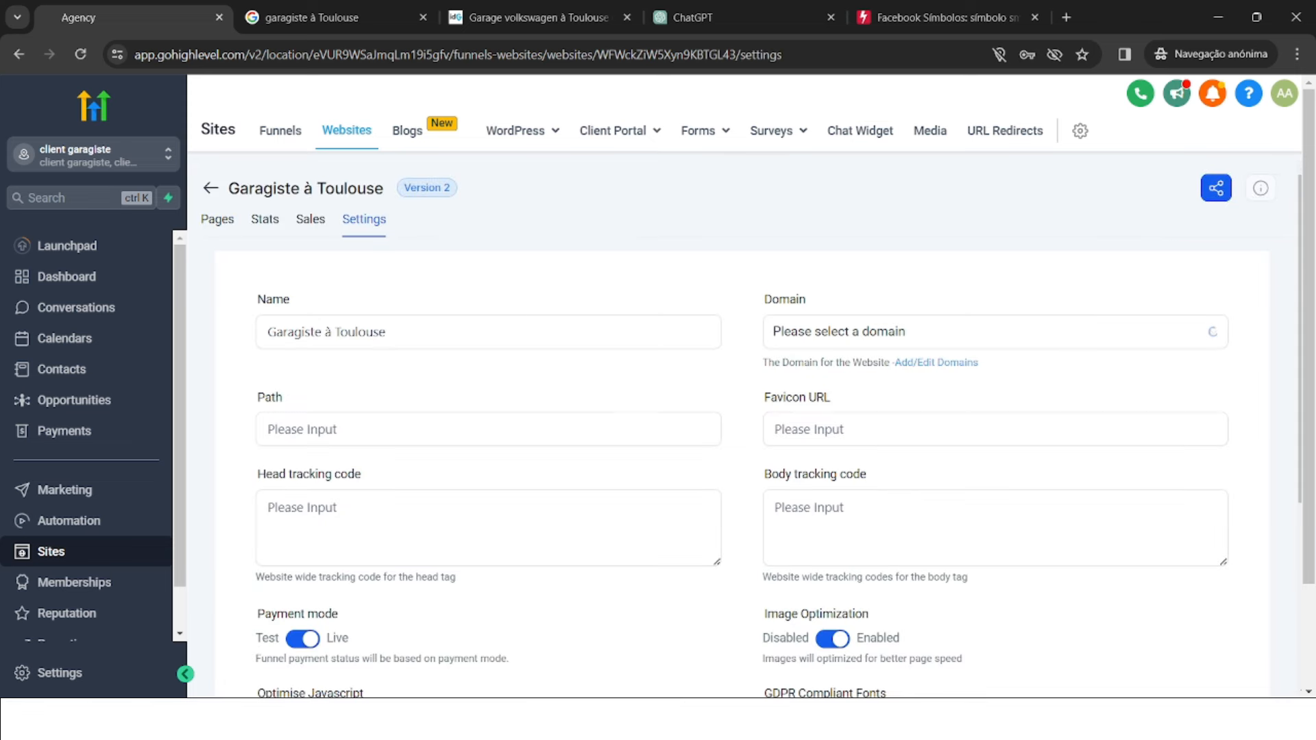
{"action": "left_click", "coordinate": [386, 332]}
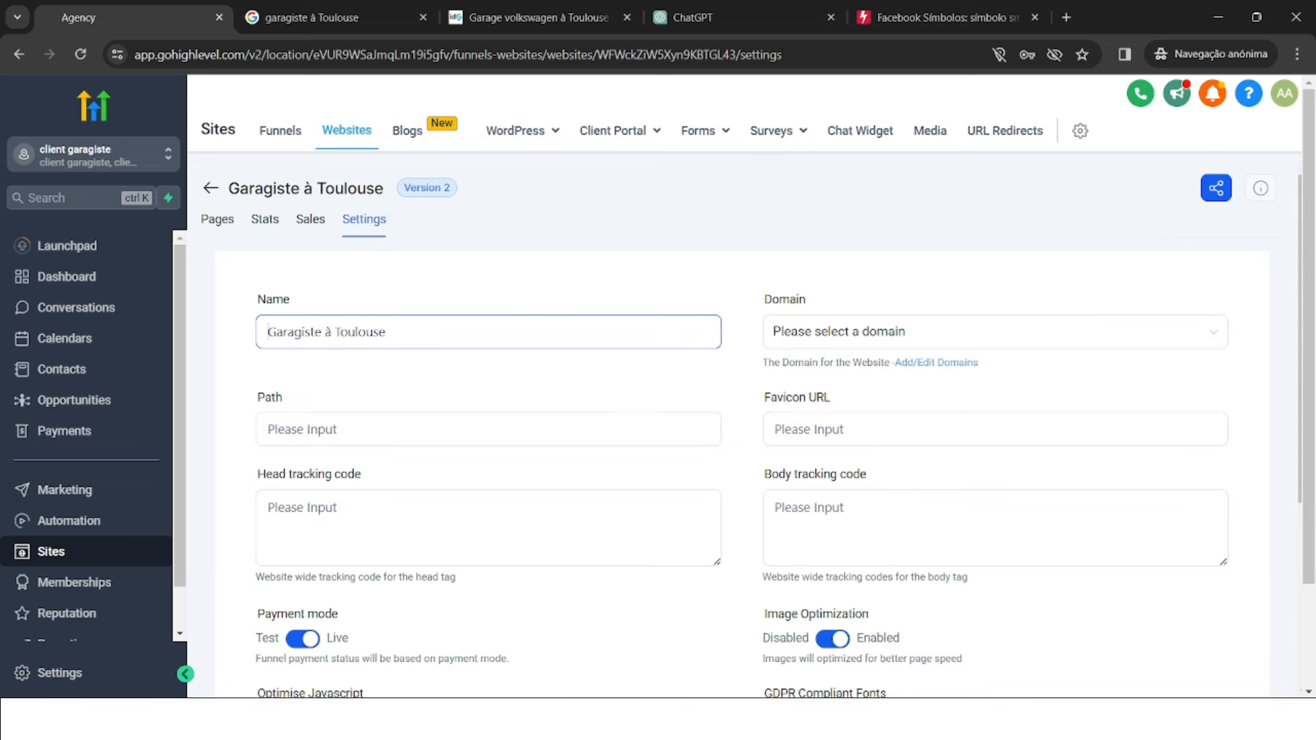
{"action": "type", "text": "1"}
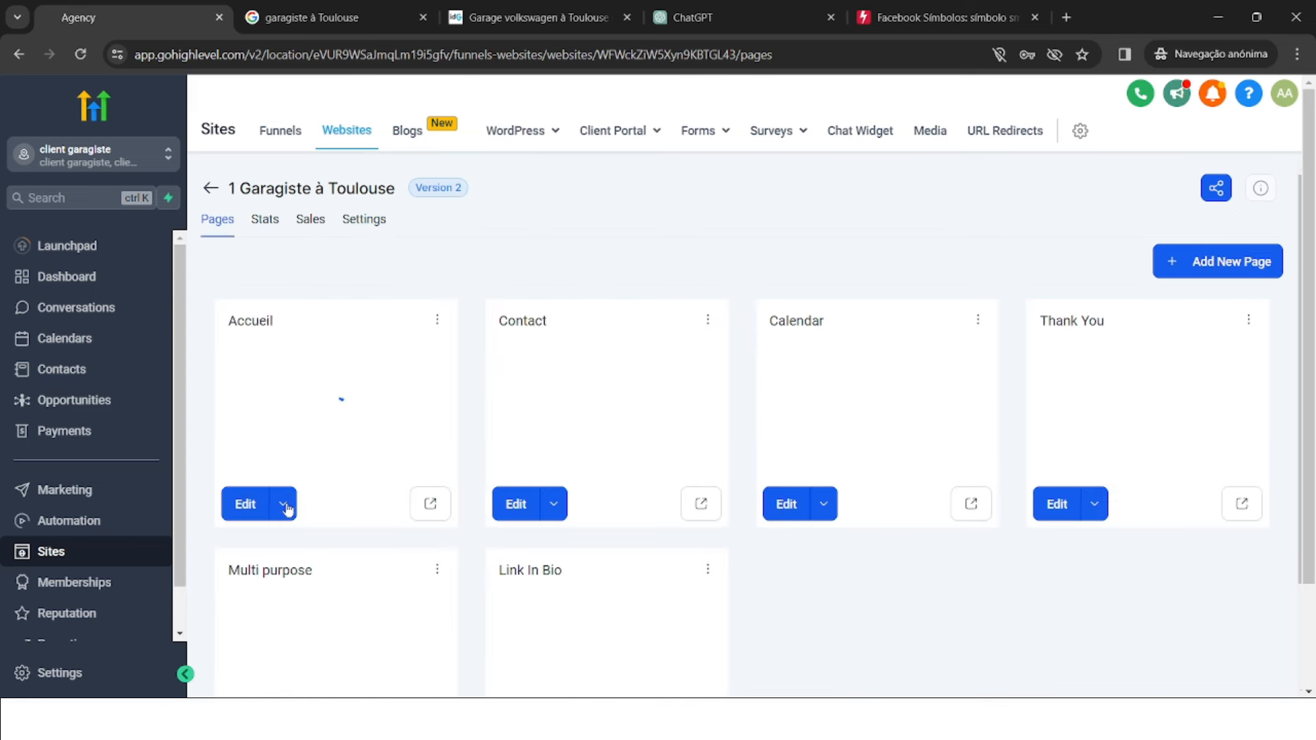
- Open the website's Accueil page for editing in the page builder and check the garage search and idGarages tabs
{"action": "left_click", "coordinate": [288, 509]}
{"action": "left_click", "coordinate": [241, 467]}
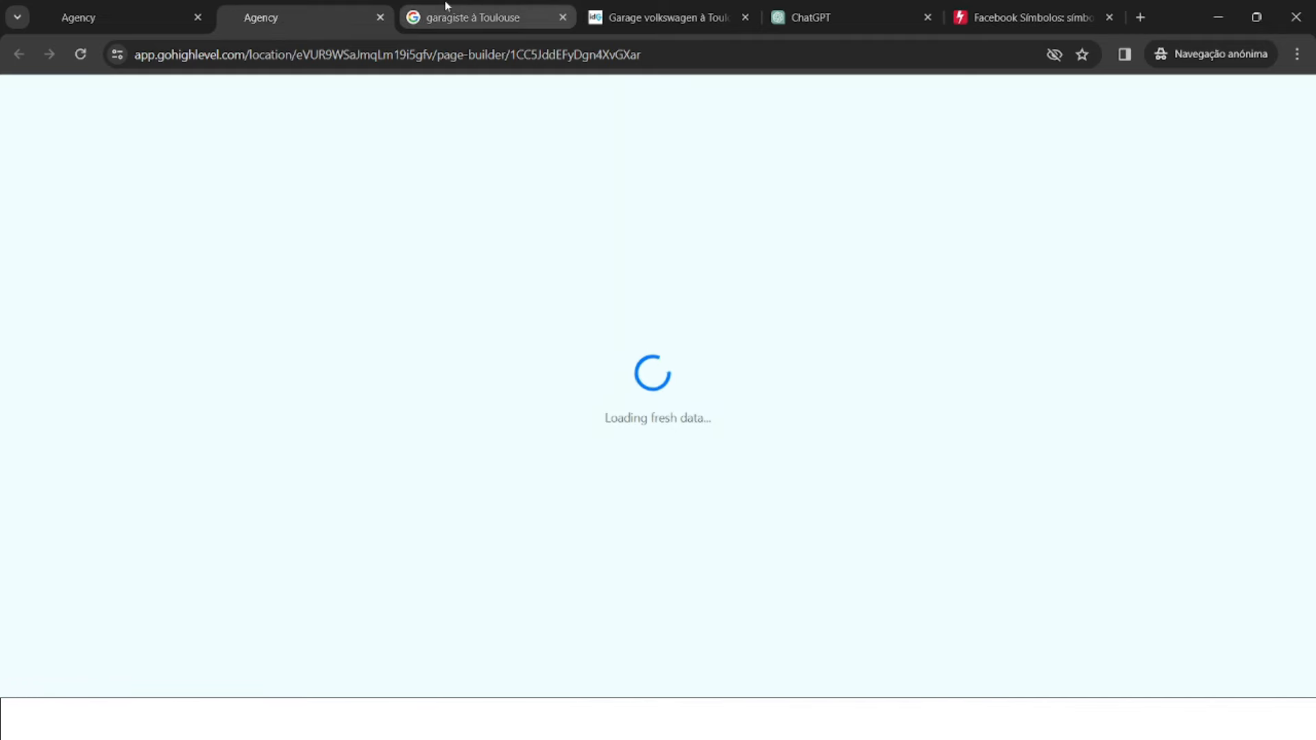
{"action": "left_click", "coordinate": [509, 7]}
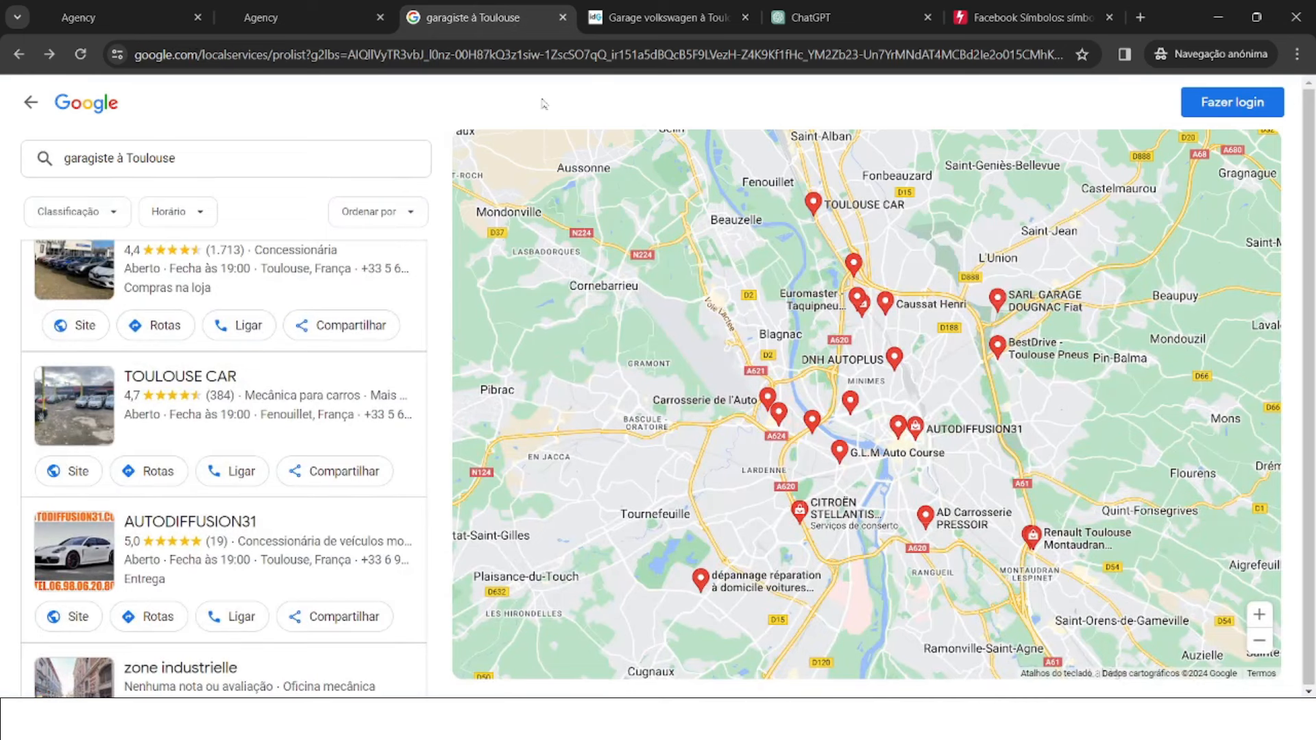
{"action": "left_click", "coordinate": [654, 7]}
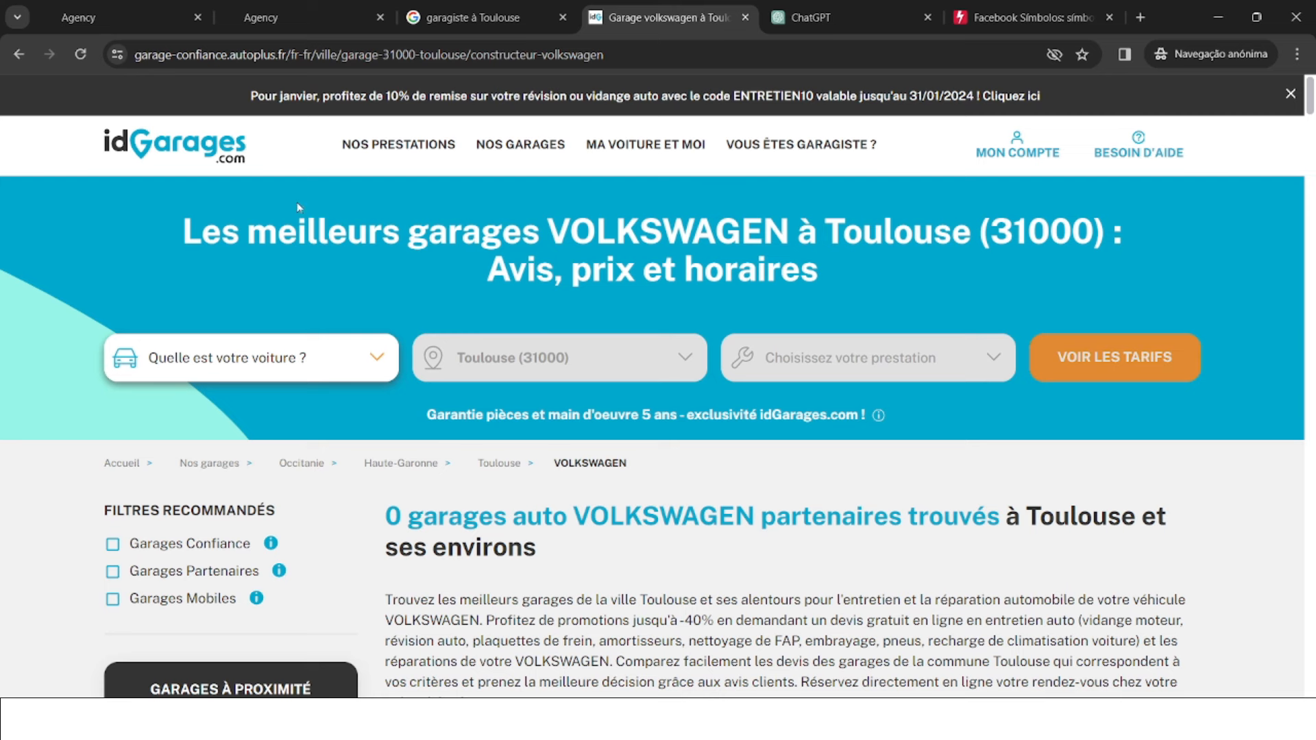
{"action": "left_click", "coordinate": [302, 22]}
- Look through the Google map listings and the idGarages page for a Toulouse garage to use as an example
{"action": "left_click", "coordinate": [486, 24]}
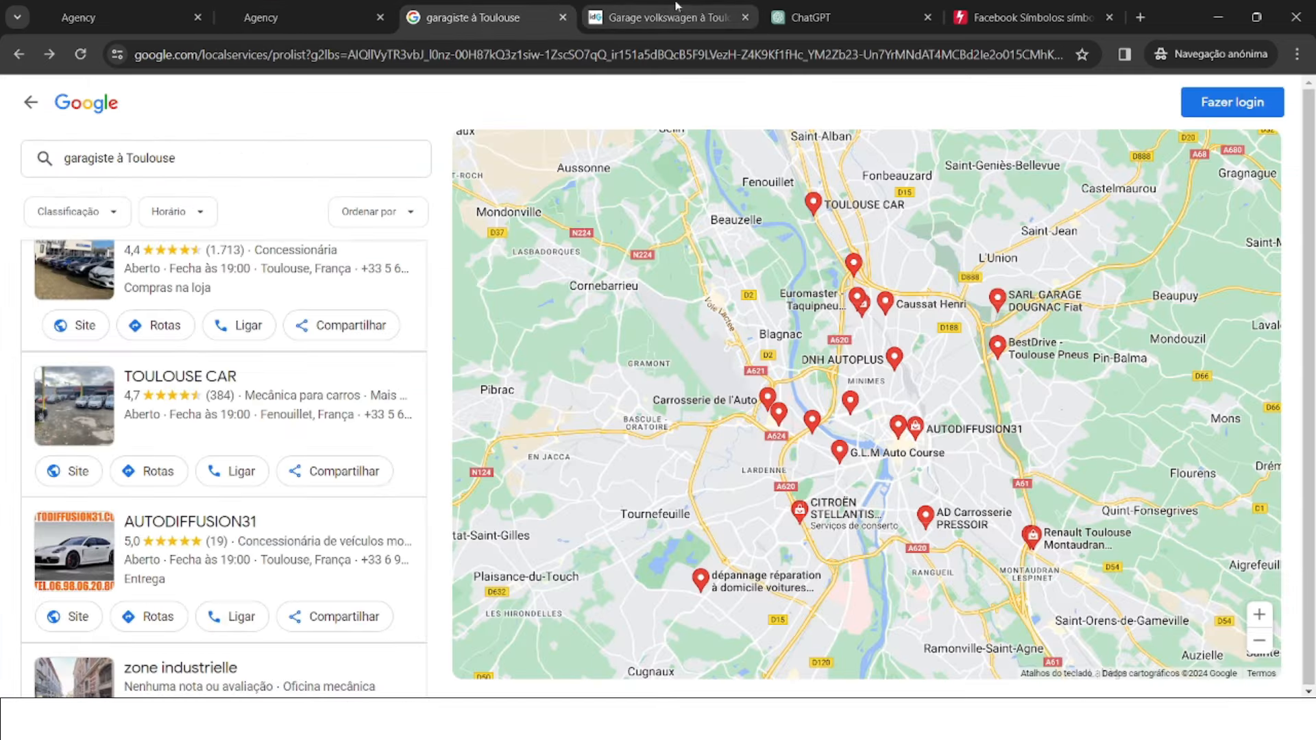
{"action": "key", "text": "ctrl+Tab"}
{"action": "scroll", "coordinate": [776, 423], "scroll_direction": "down", "scroll_amount": 20}
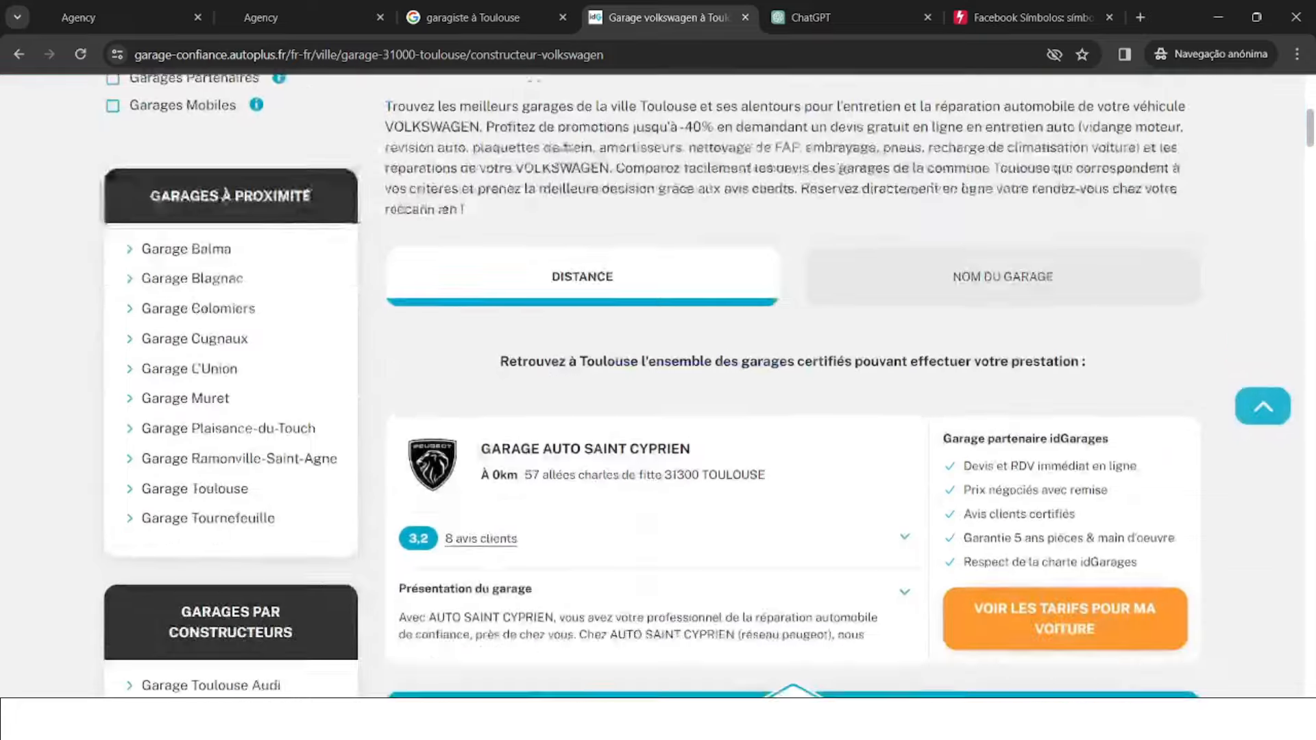
{"action": "scroll", "coordinate": [776, 423], "scroll_direction": "up", "scroll_amount": 20}
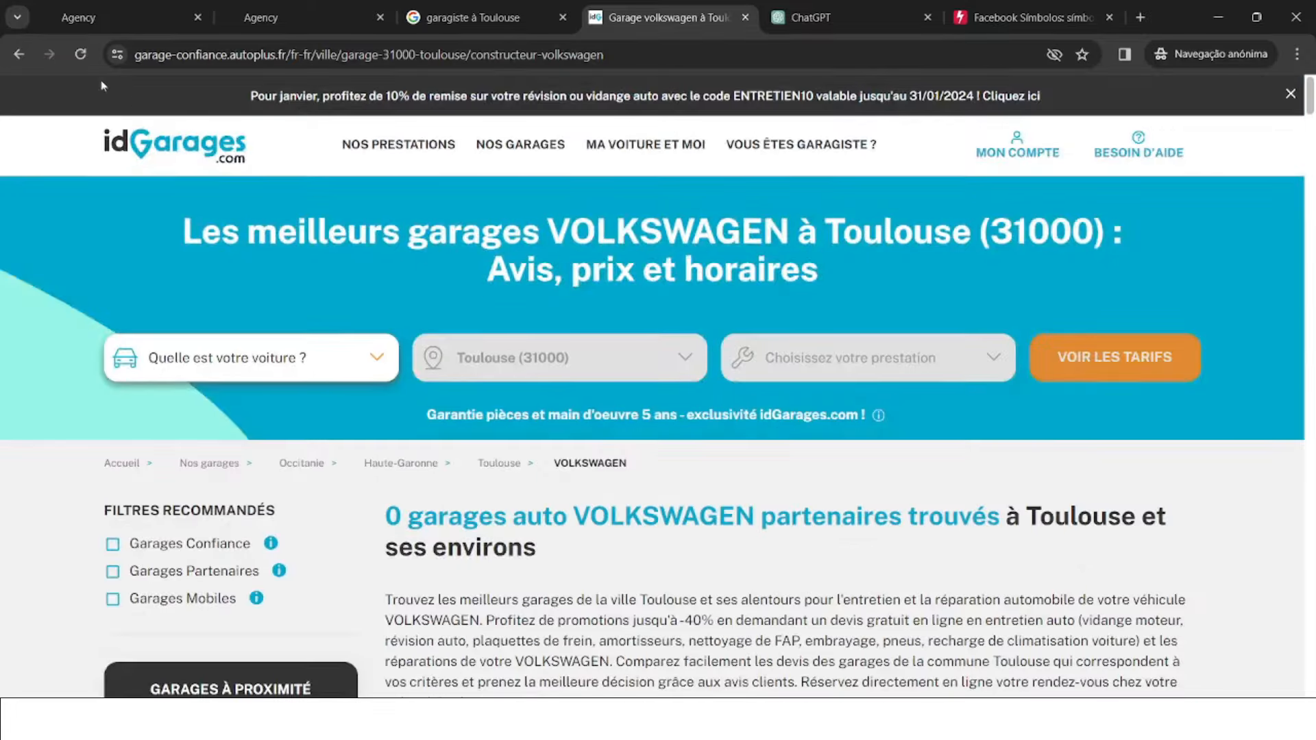
- Return to the Google results for "garagiste à toulouse" and open the Toulouse Car website
{"action": "left_click", "coordinate": [24, 52]}
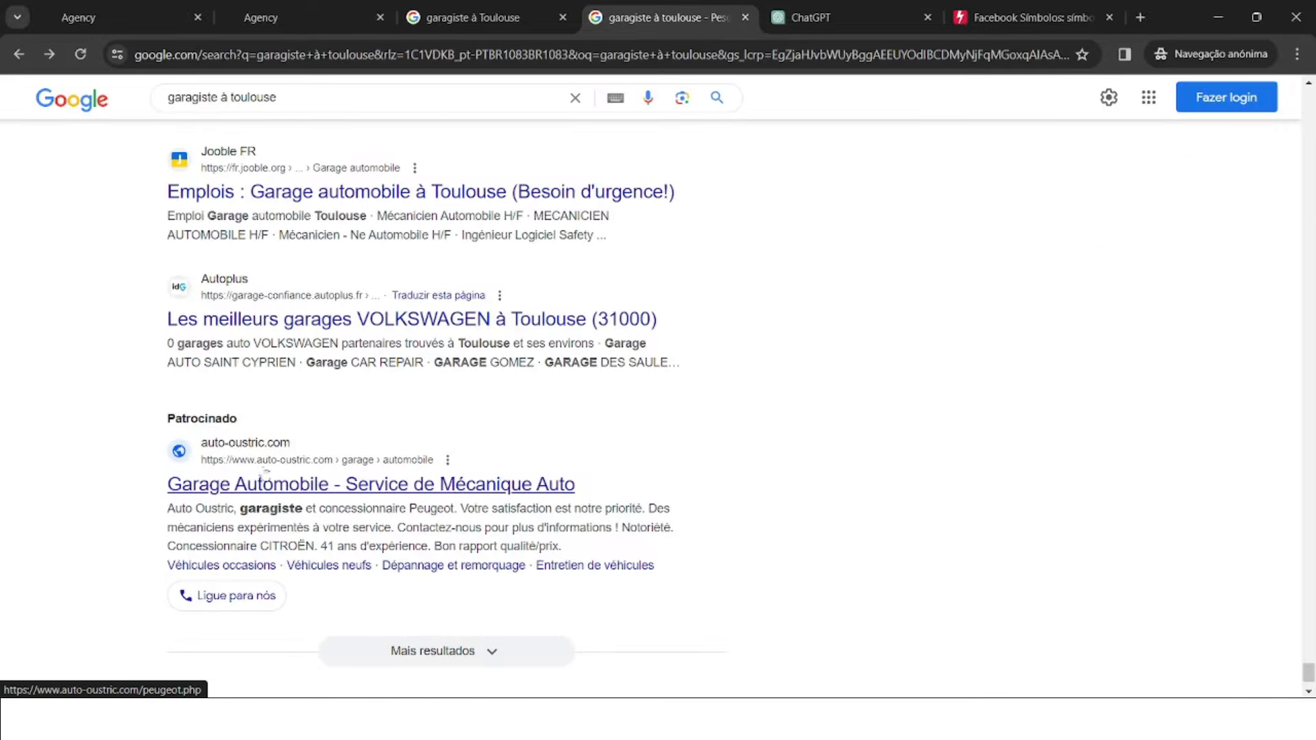
{"action": "scroll", "coordinate": [503, 341], "scroll_direction": "up", "scroll_amount": 3}
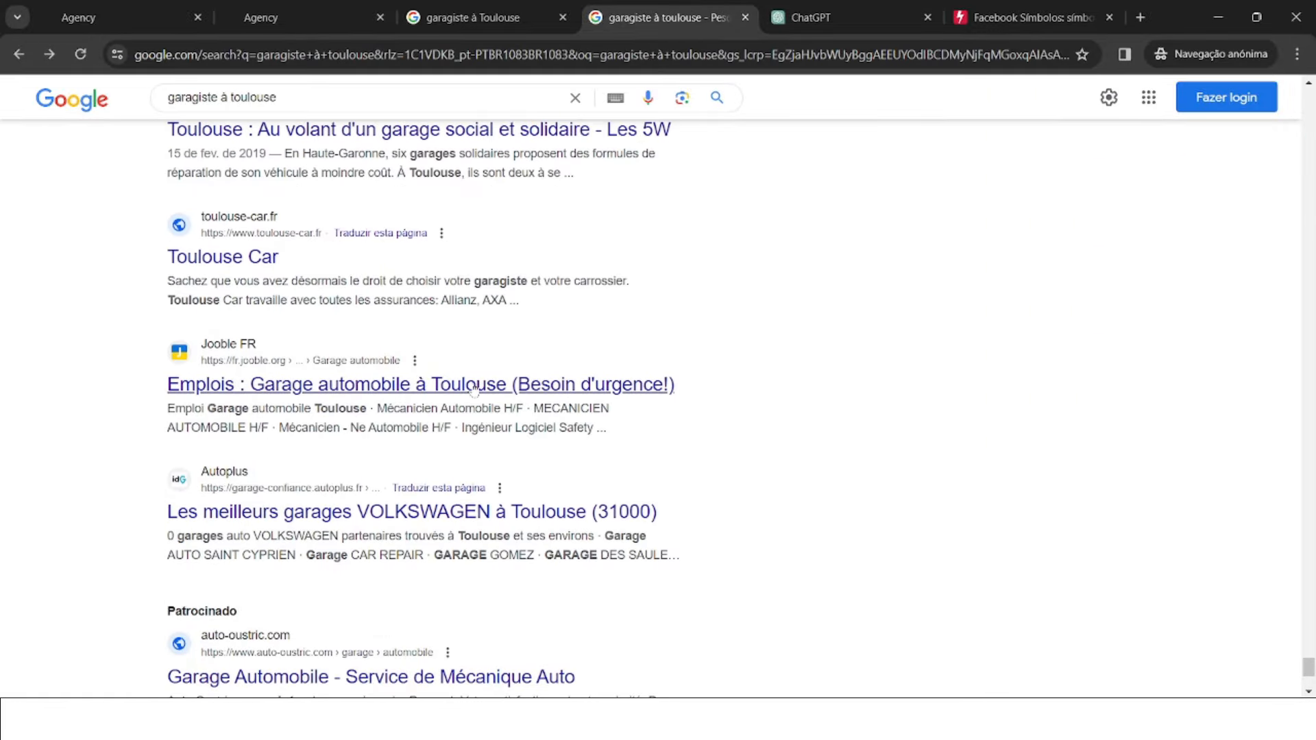
{"action": "scroll", "coordinate": [369, 389], "scroll_direction": "up", "scroll_amount": 2}
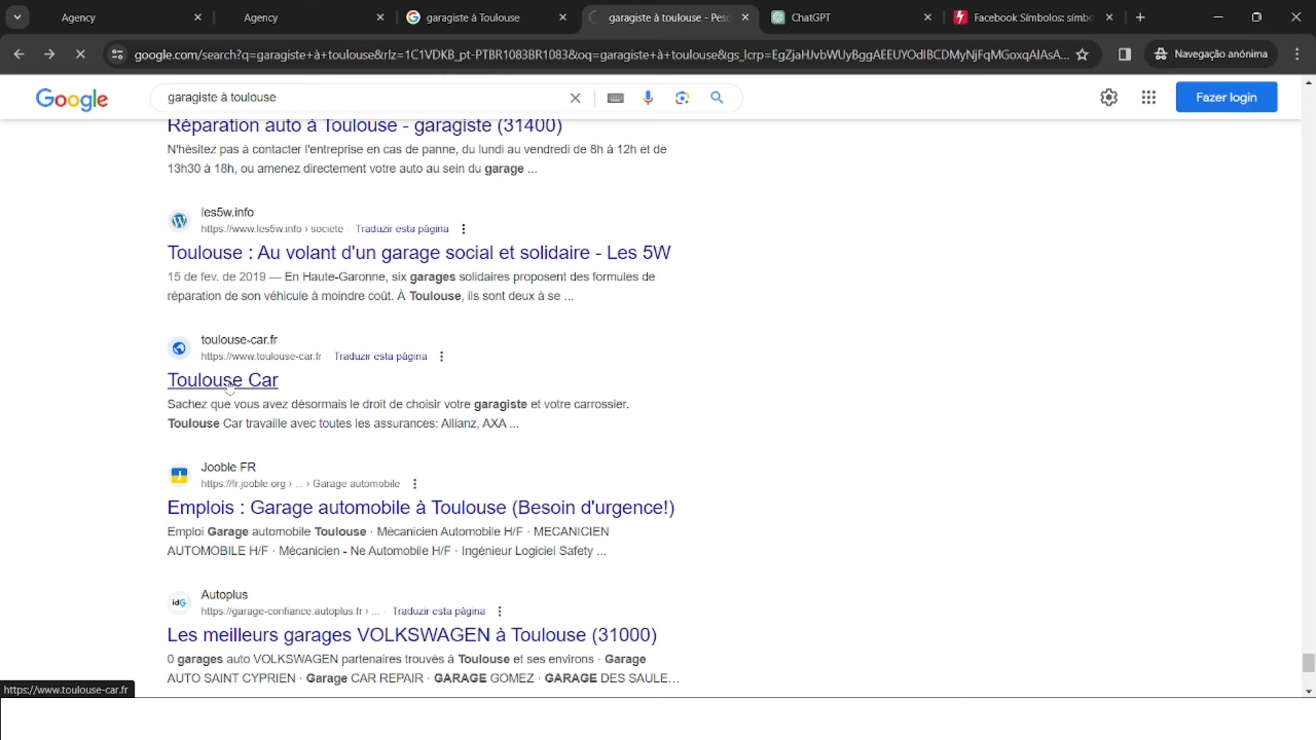
{"action": "left_click", "coordinate": [339, 8]}
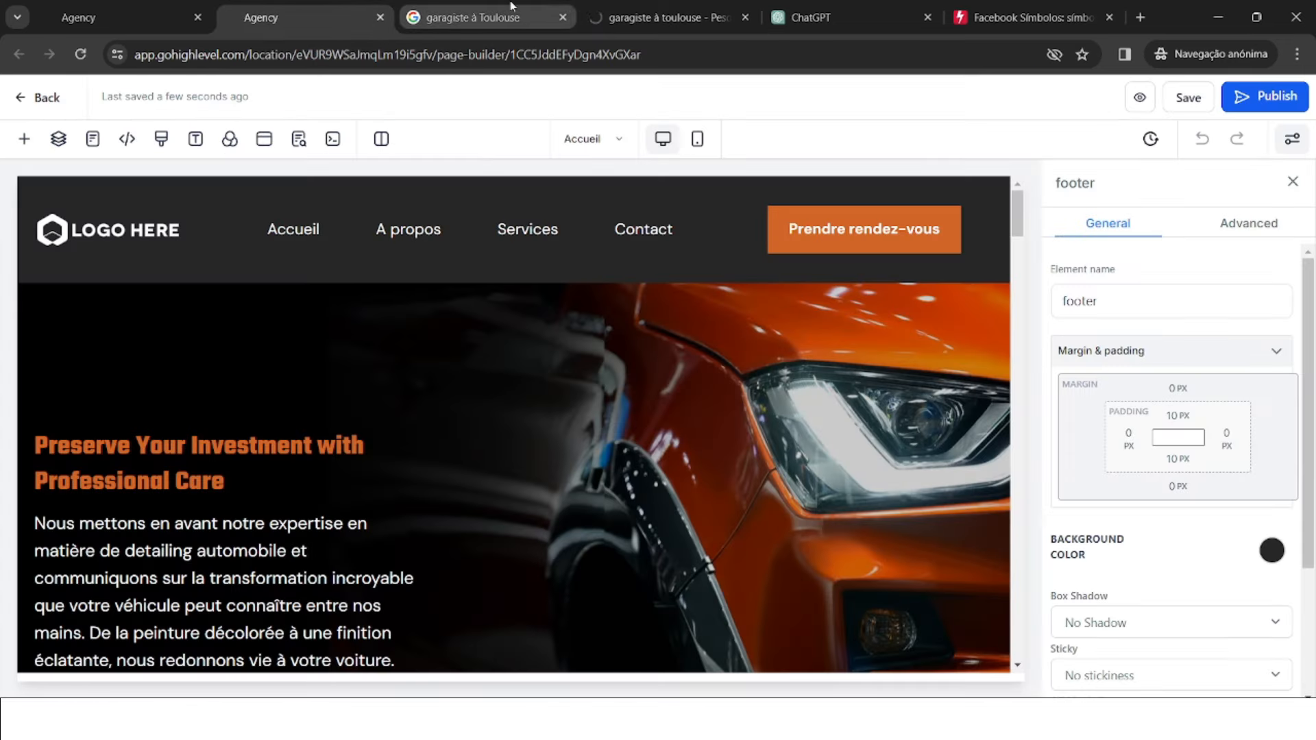
{"action": "left_click", "coordinate": [645, 17]}
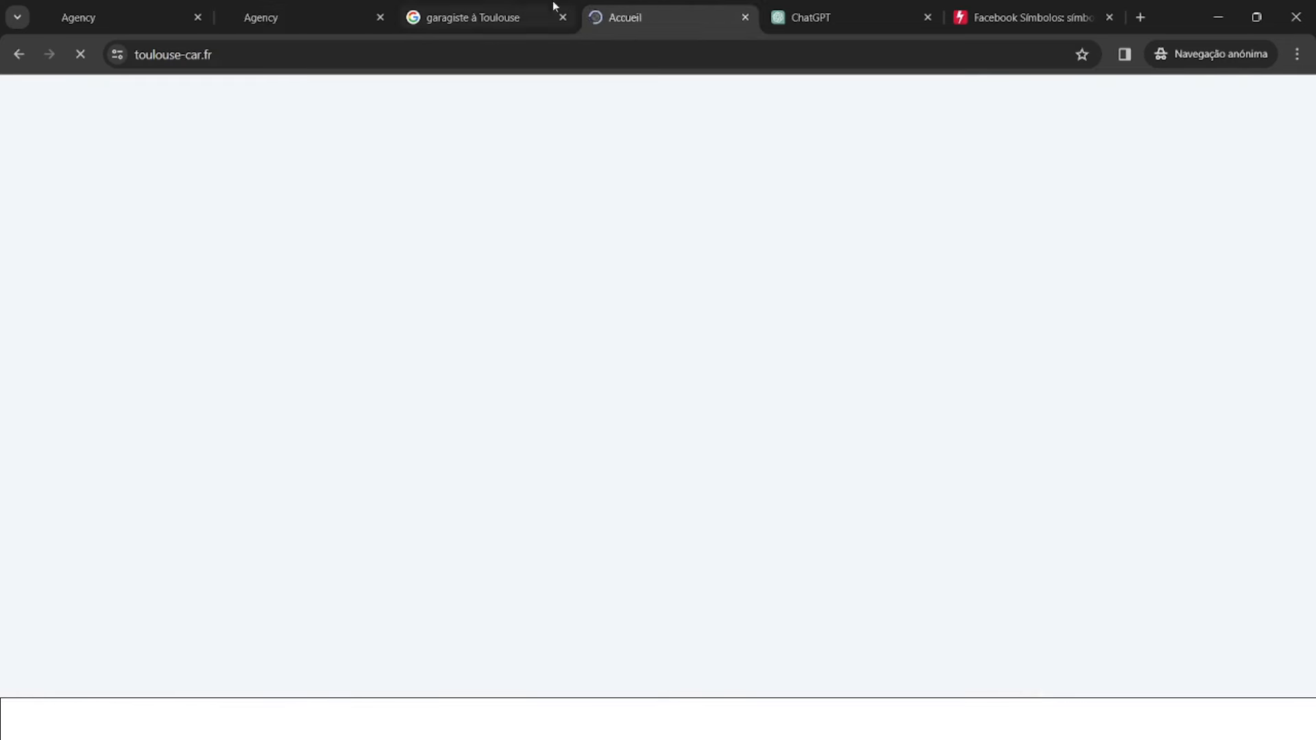
- Compare the Accueil page with the Toulouse Car website and examine that site's home page content and layout
{"action": "left_click", "coordinate": [291, 7]}
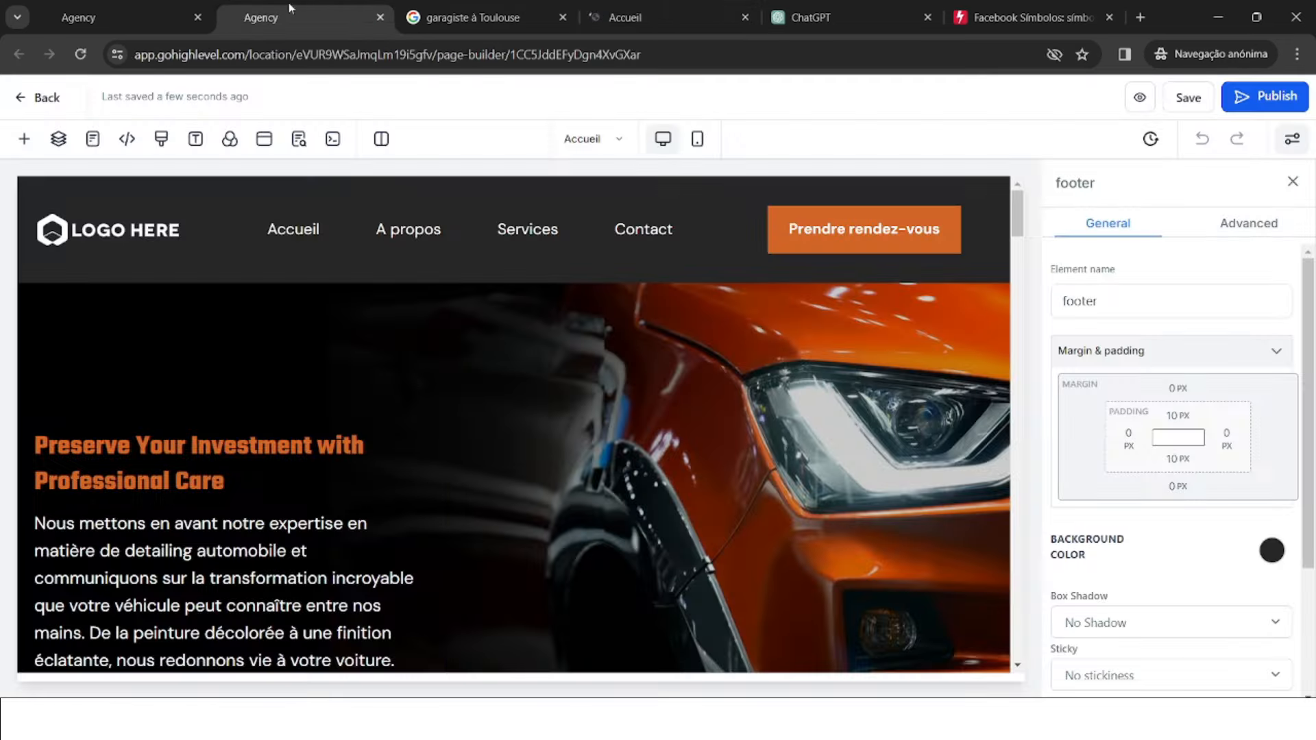
{"action": "left_click", "coordinate": [586, 10]}
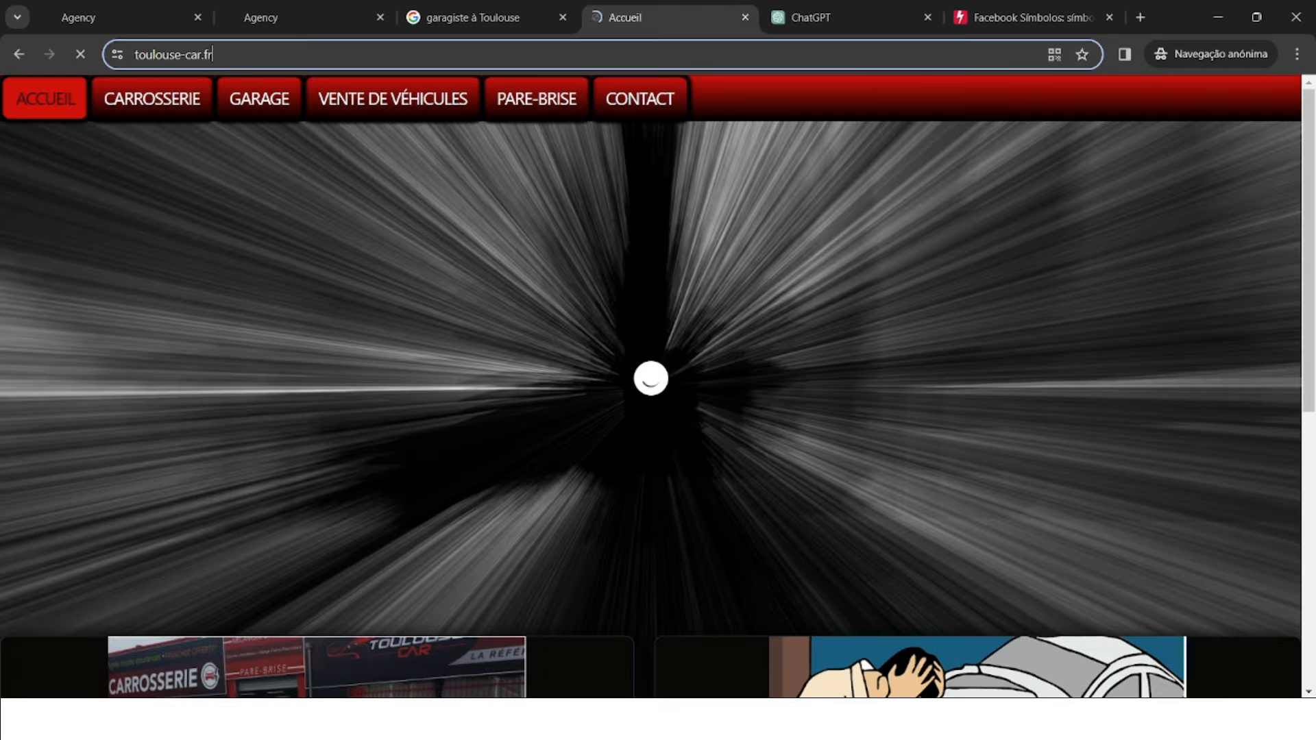
{"action": "left_click", "coordinate": [172, 55]}
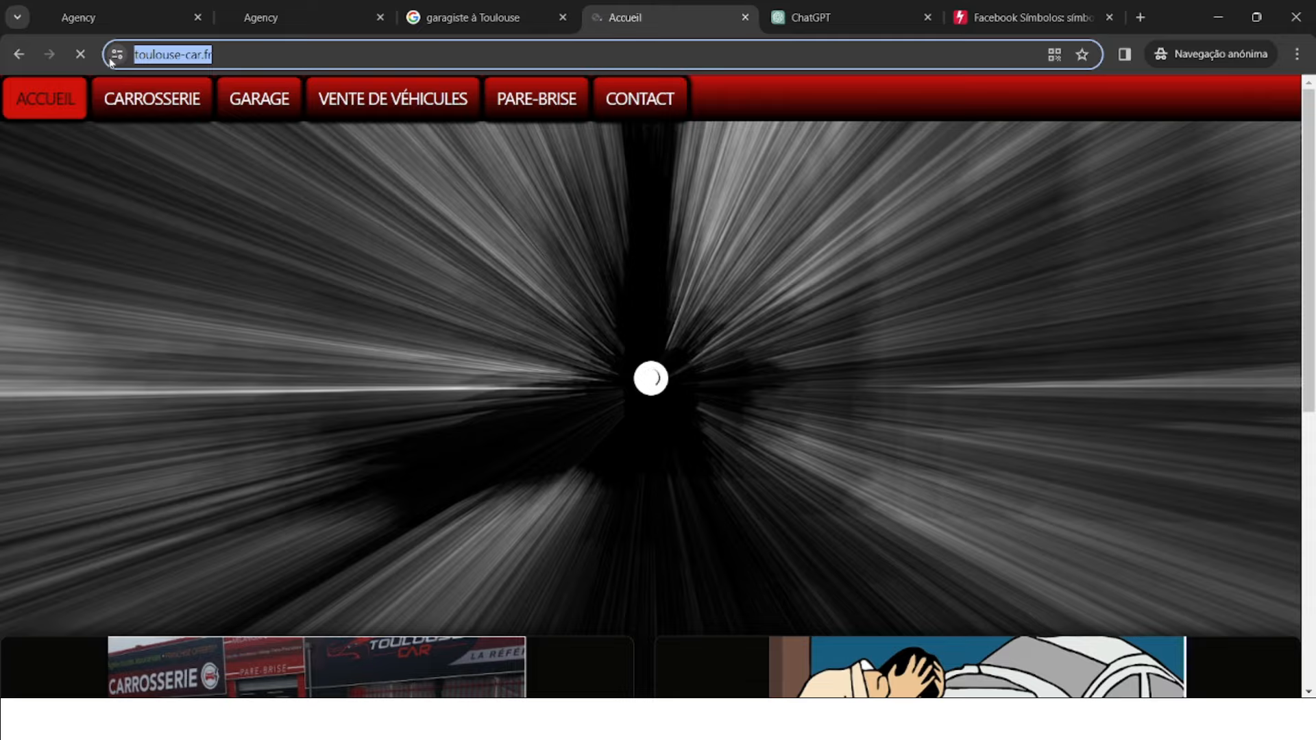
{"action": "scroll", "coordinate": [658, 384], "scroll_direction": "down", "scroll_amount": 7}
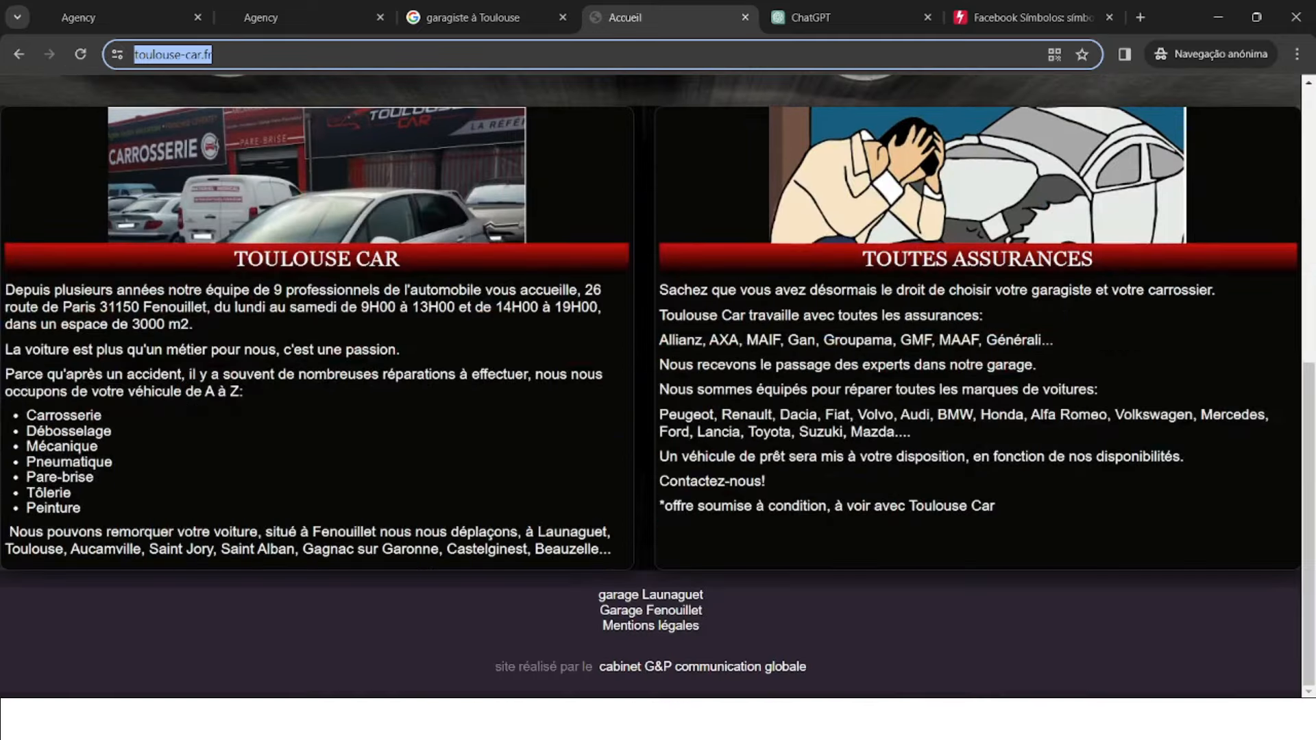
{"action": "scroll", "coordinate": [704, 343], "scroll_direction": "up", "scroll_amount": 7}
{"action": "scroll", "coordinate": [704, 342], "scroll_direction": "down", "scroll_amount": 2}
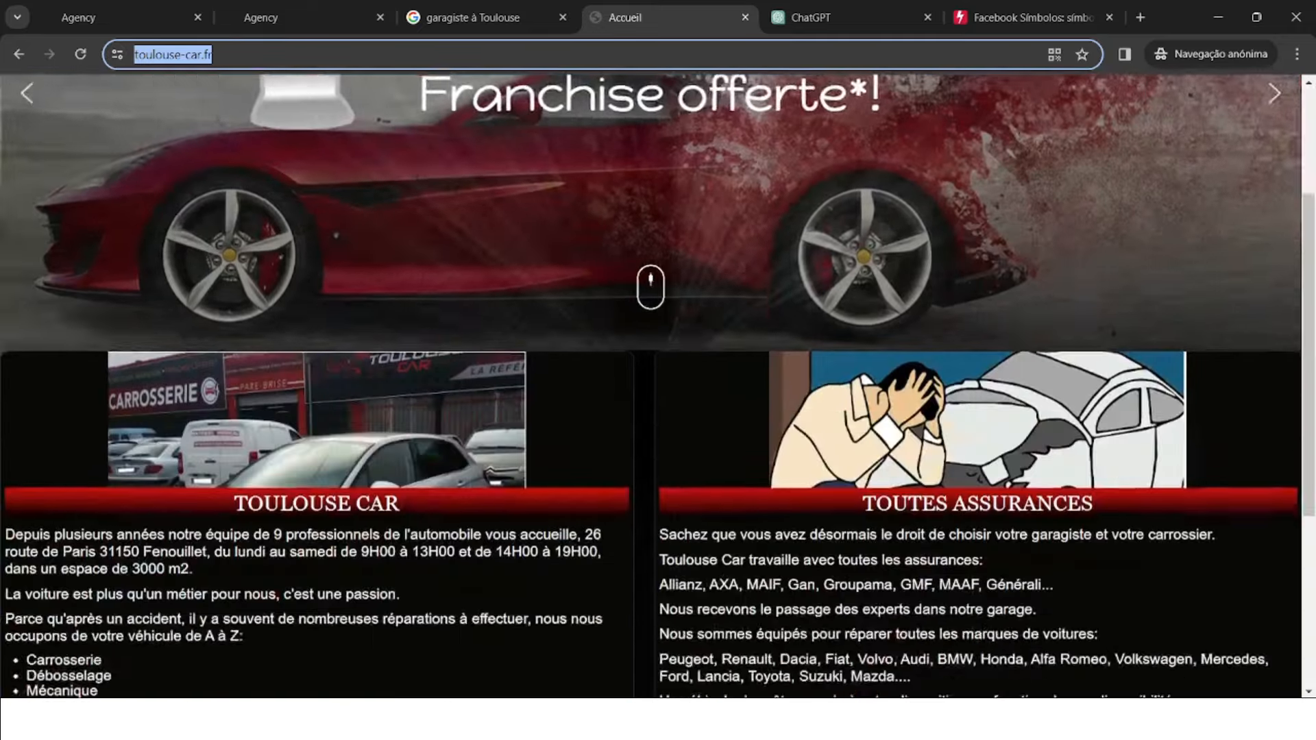
{"action": "scroll", "coordinate": [705, 342], "scroll_direction": "up", "scroll_amount": 2}
- Add a headline reading "Toulouse Car" above the "Preserve Your Investment with Professional Care" heading on the Accueil page
{"action": "left_click", "coordinate": [278, 7]}
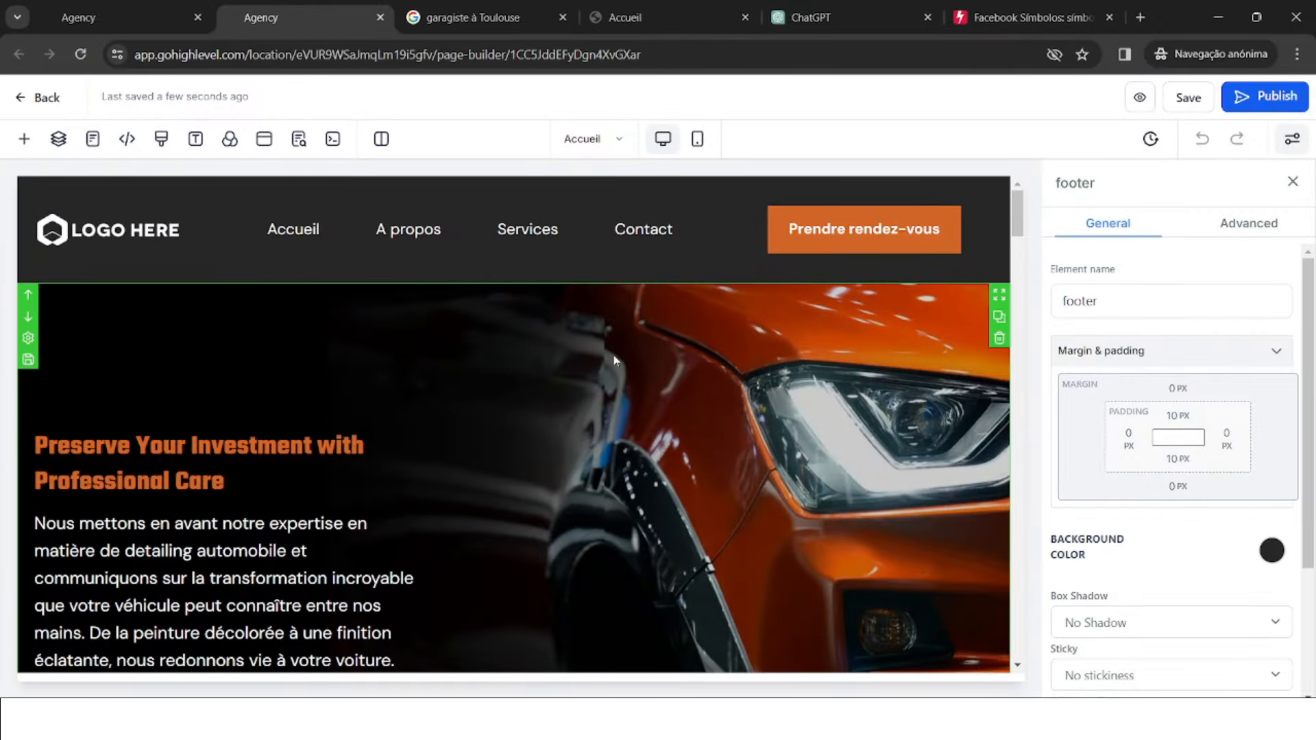
{"action": "left_click", "coordinate": [231, 501]}
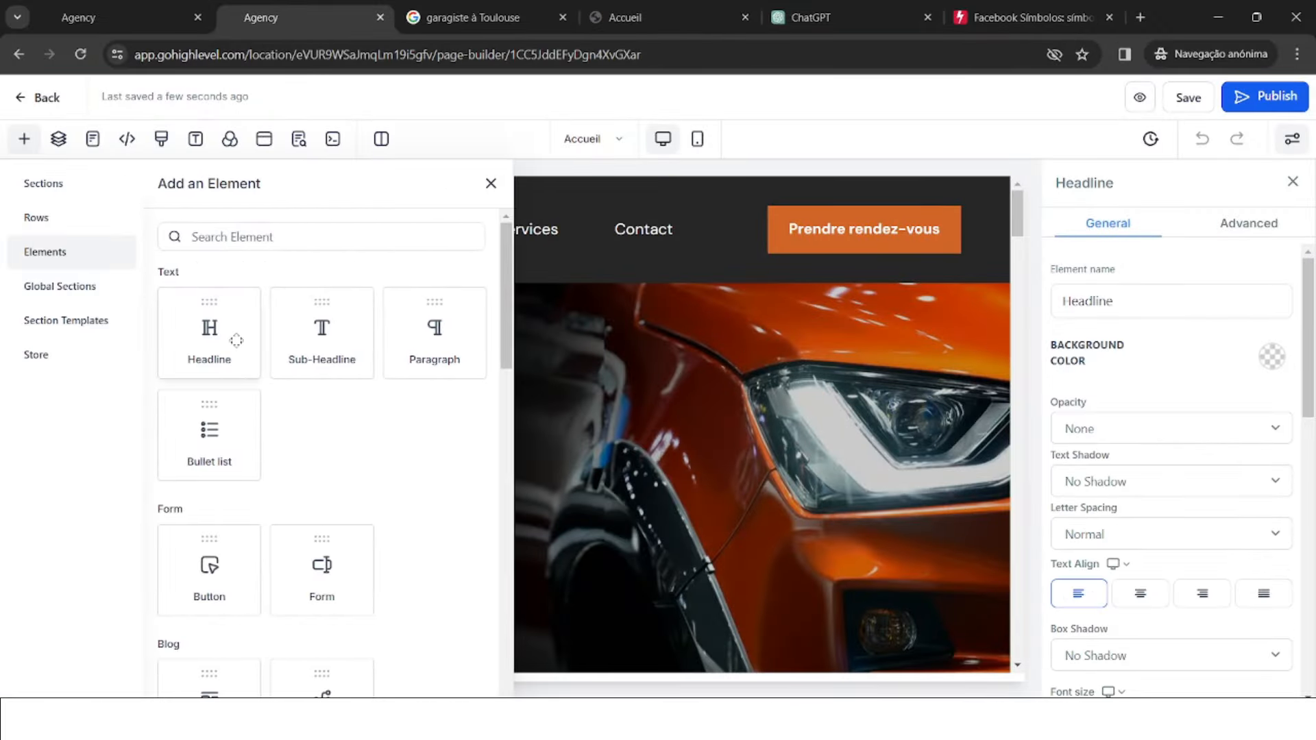
{"action": "left_click", "coordinate": [205, 329]}
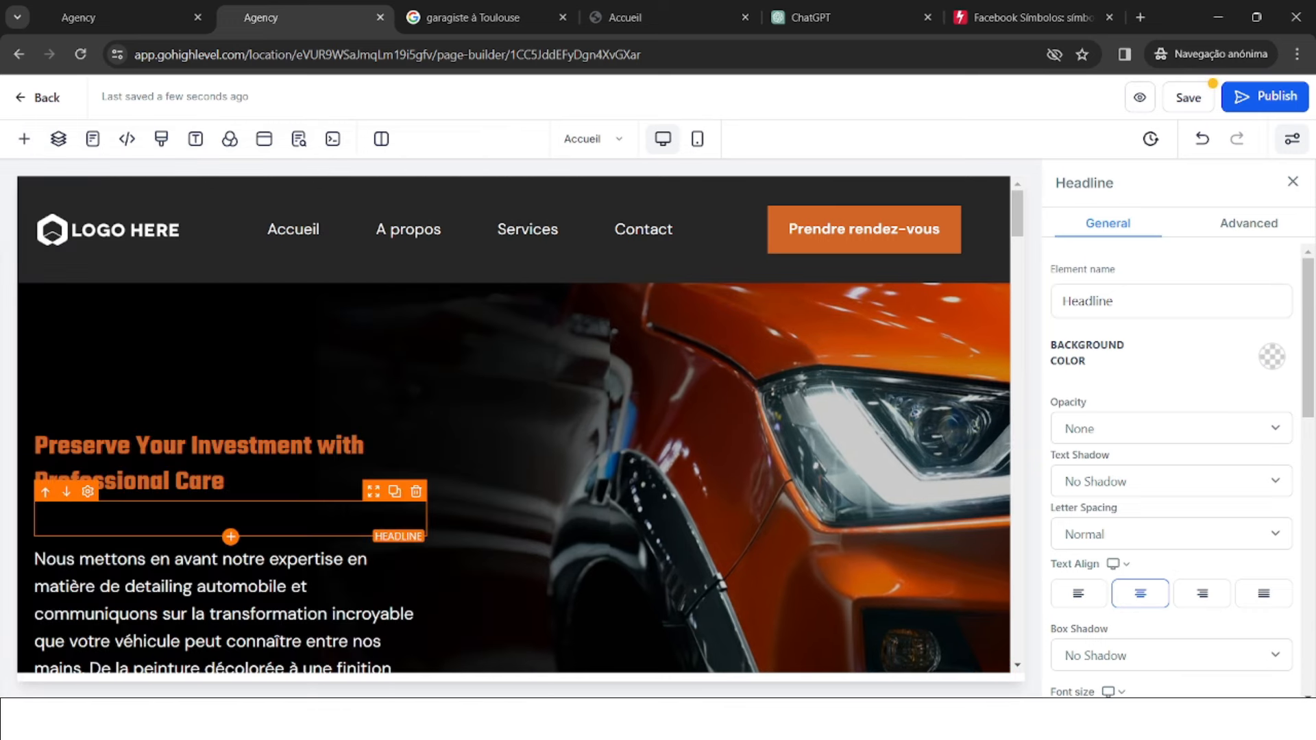
{"action": "left_click", "coordinate": [45, 491]}
{"action": "left_click", "coordinate": [230, 430]}
{"action": "type", "text": "to"}
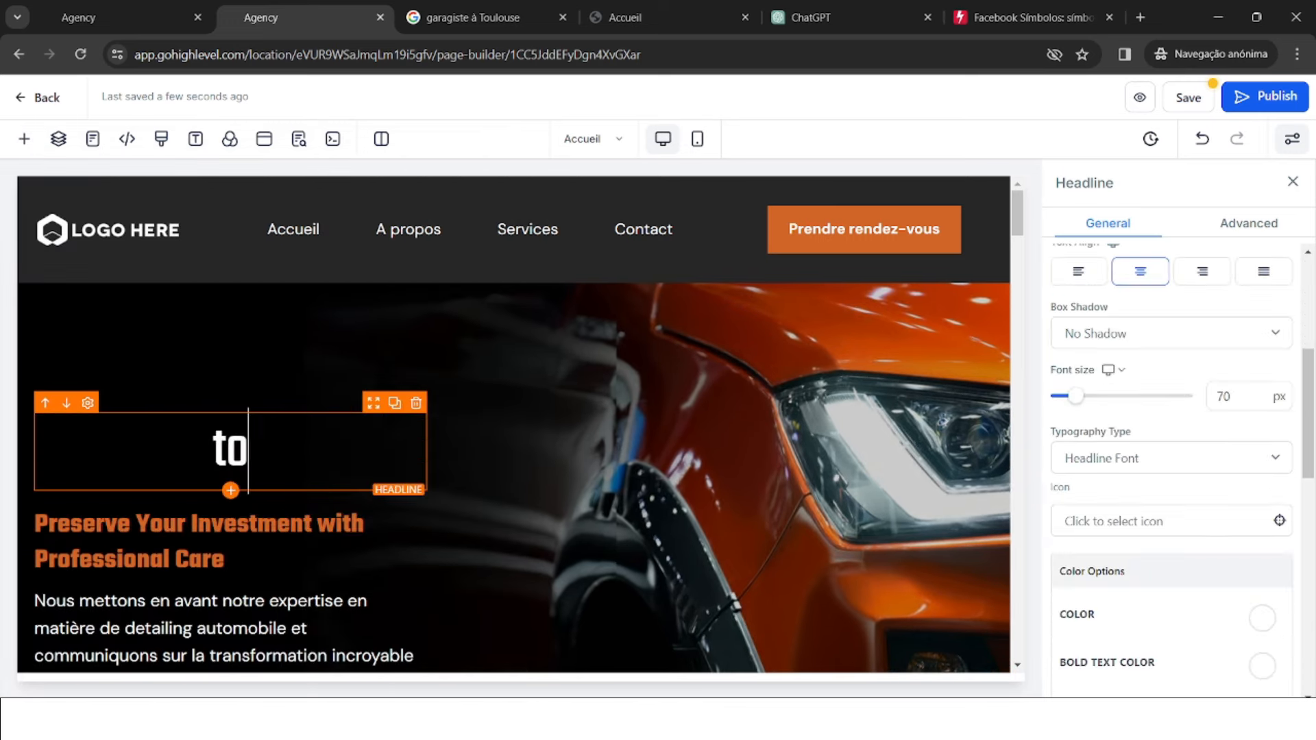
{"action": "type", "text": "ulouse Car"}
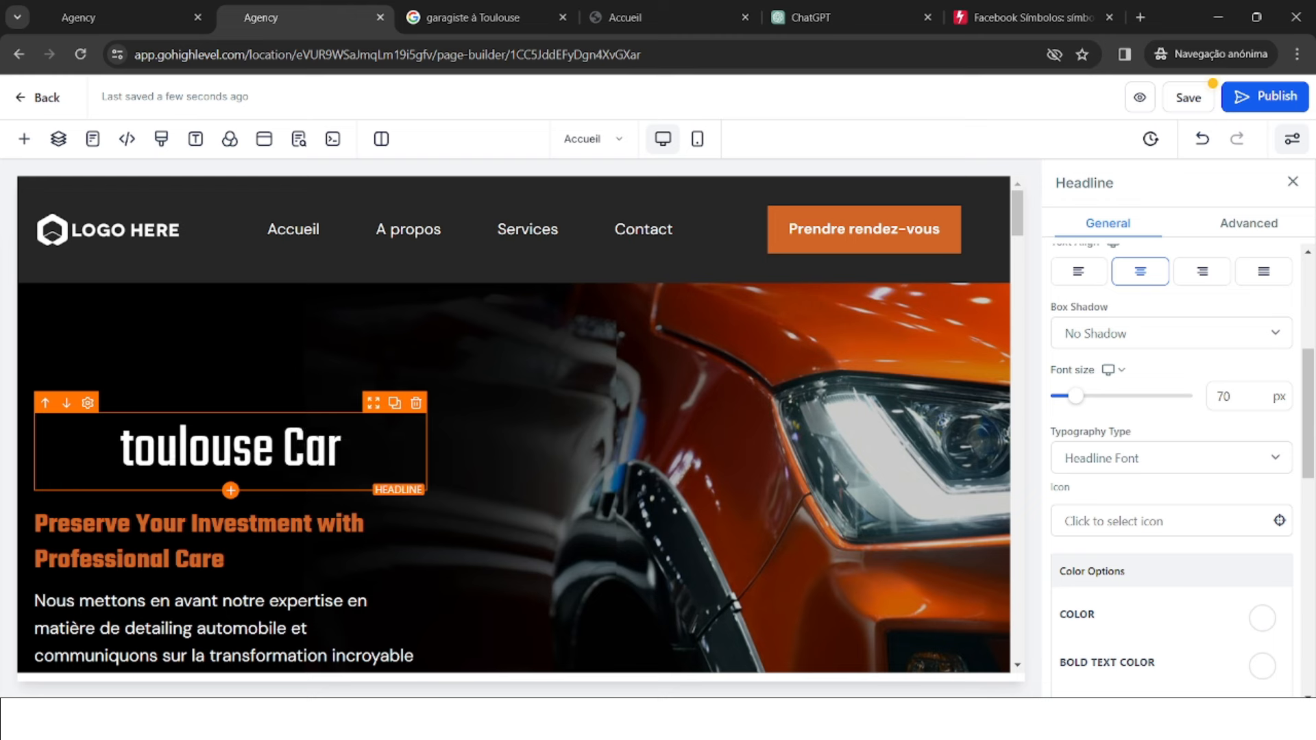
{"action": "key", "text": "BackSpace"}
{"action": "key", "text": "Caps_Lock"}
{"action": "type", "text": "T"}
{"action": "key", "text": "Caps_Lock"}
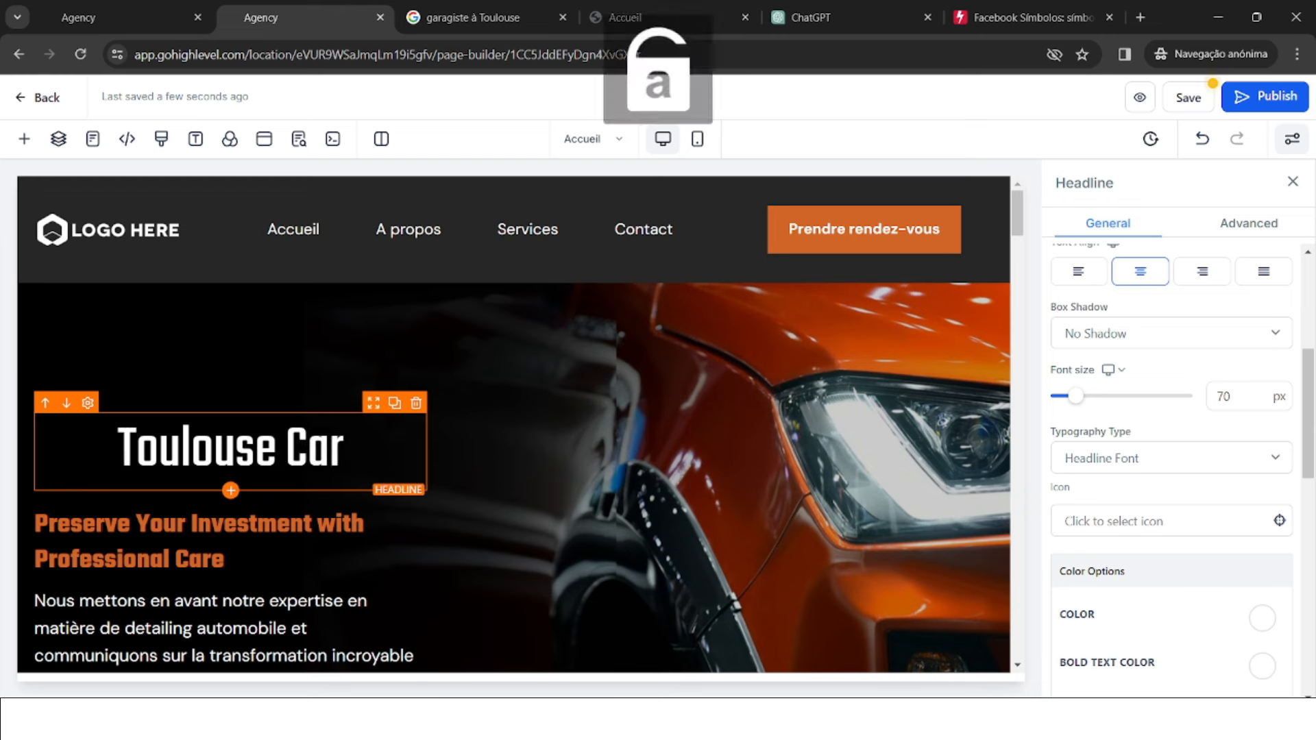
- Set the "Toulouse Car" headline's font size to 98 px and switch the page builder to the mobile view
{"action": "left_click", "coordinate": [1224, 396]}
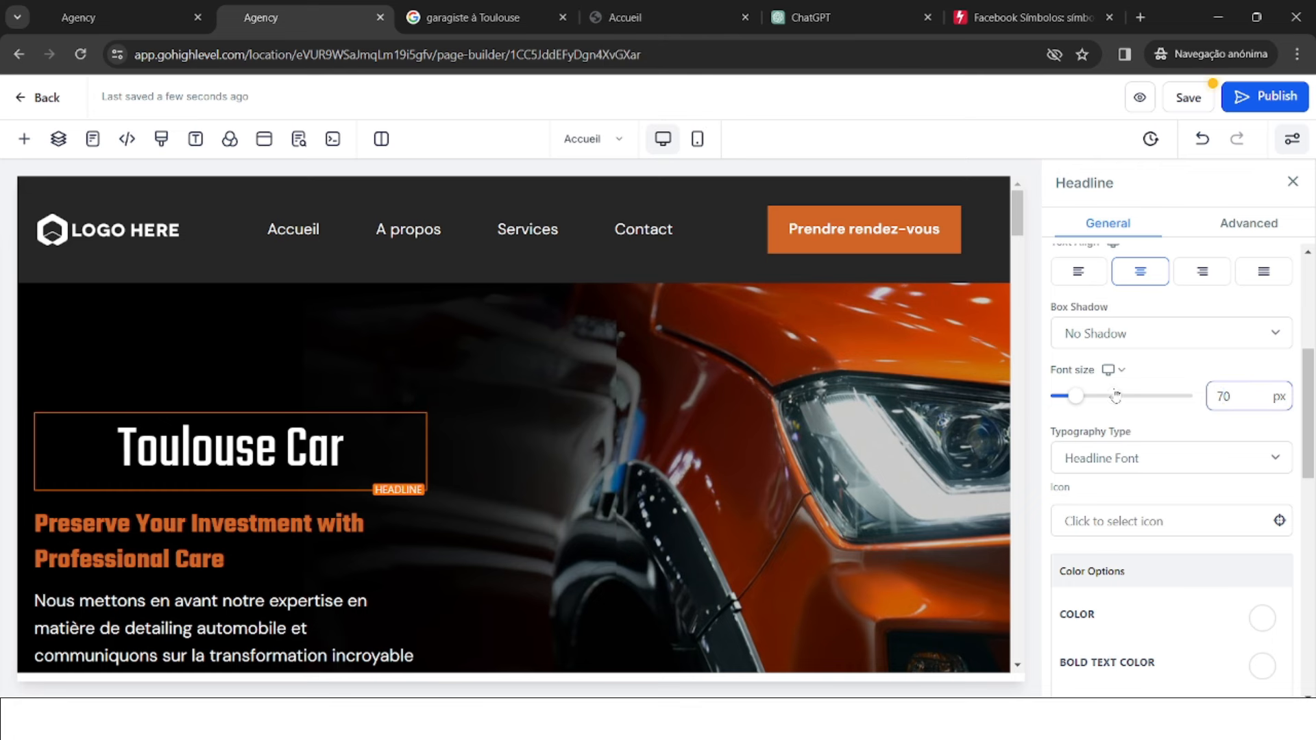
{"action": "left_click_drag", "start_coordinate": [1116, 396], "coordinate": [1084, 399]}
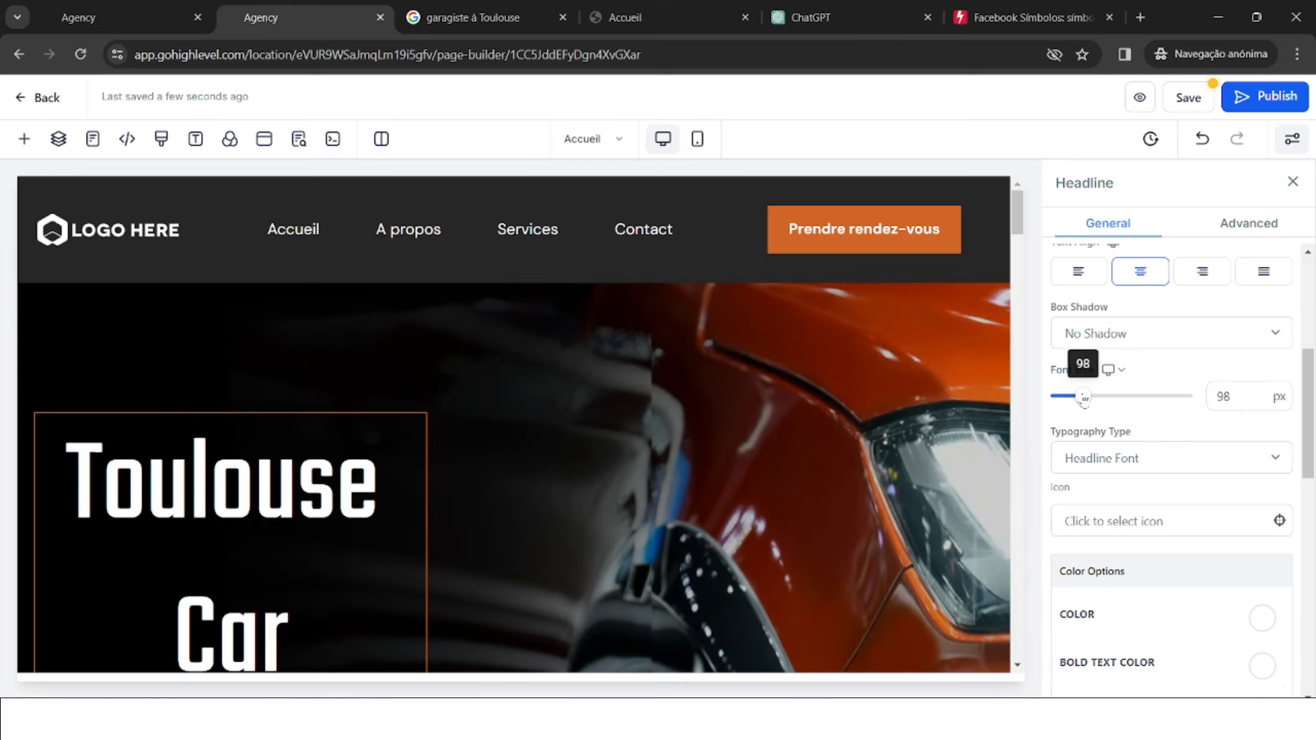
{"action": "scroll", "coordinate": [617, 281], "scroll_direction": "down", "scroll_amount": 3}
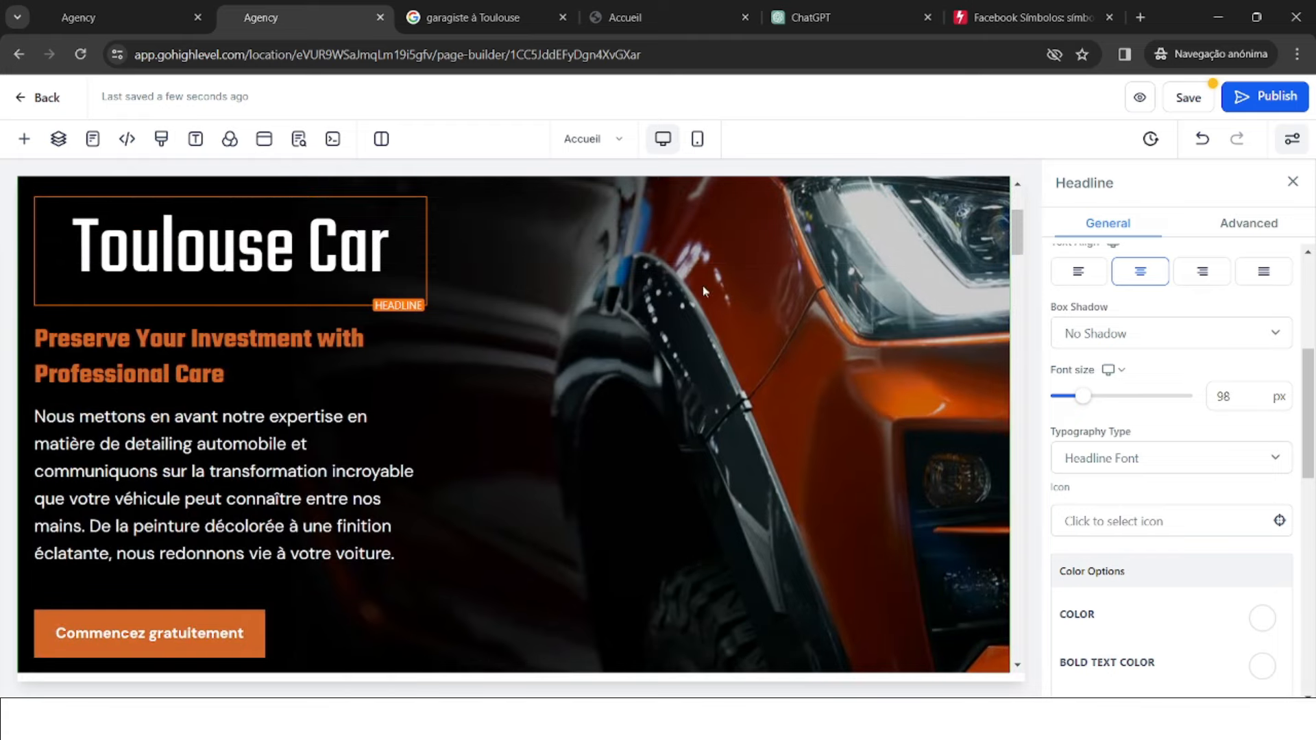
{"action": "scroll", "coordinate": [775, 281], "scroll_direction": "up", "scroll_amount": 3}
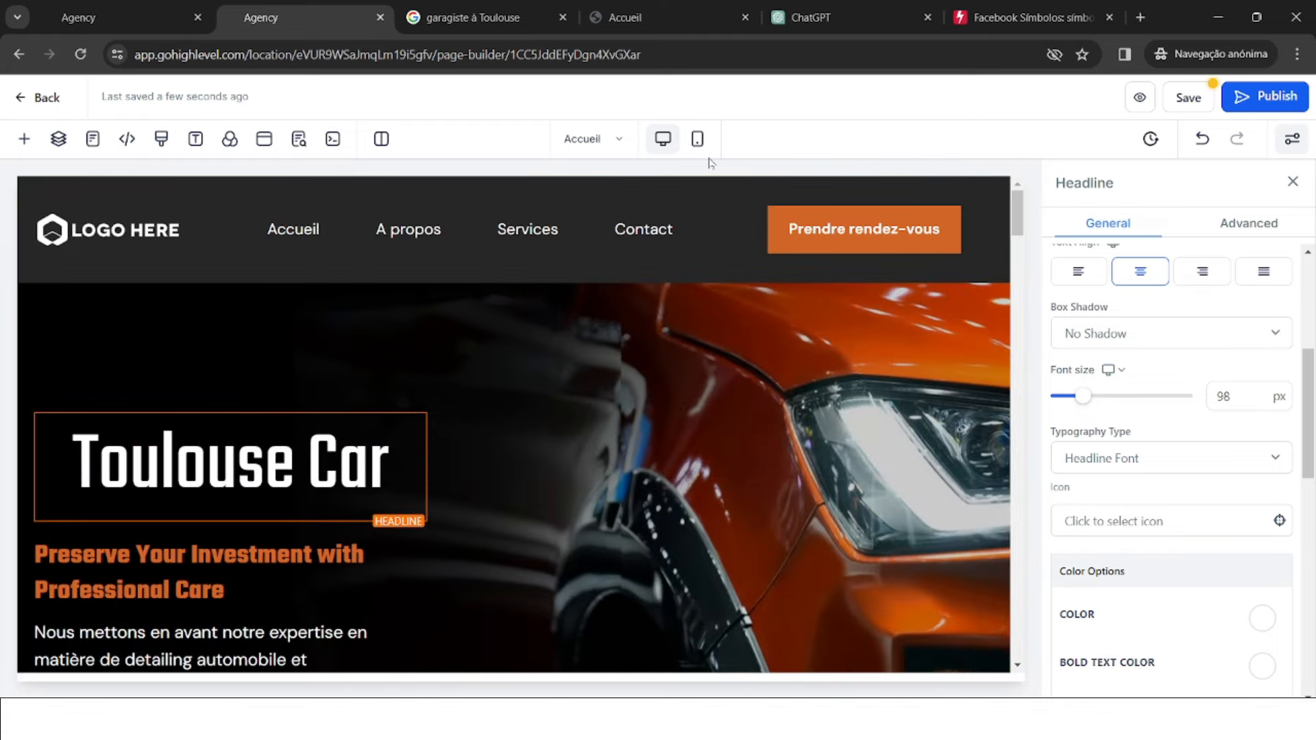
{"action": "left_click", "coordinate": [697, 139]}
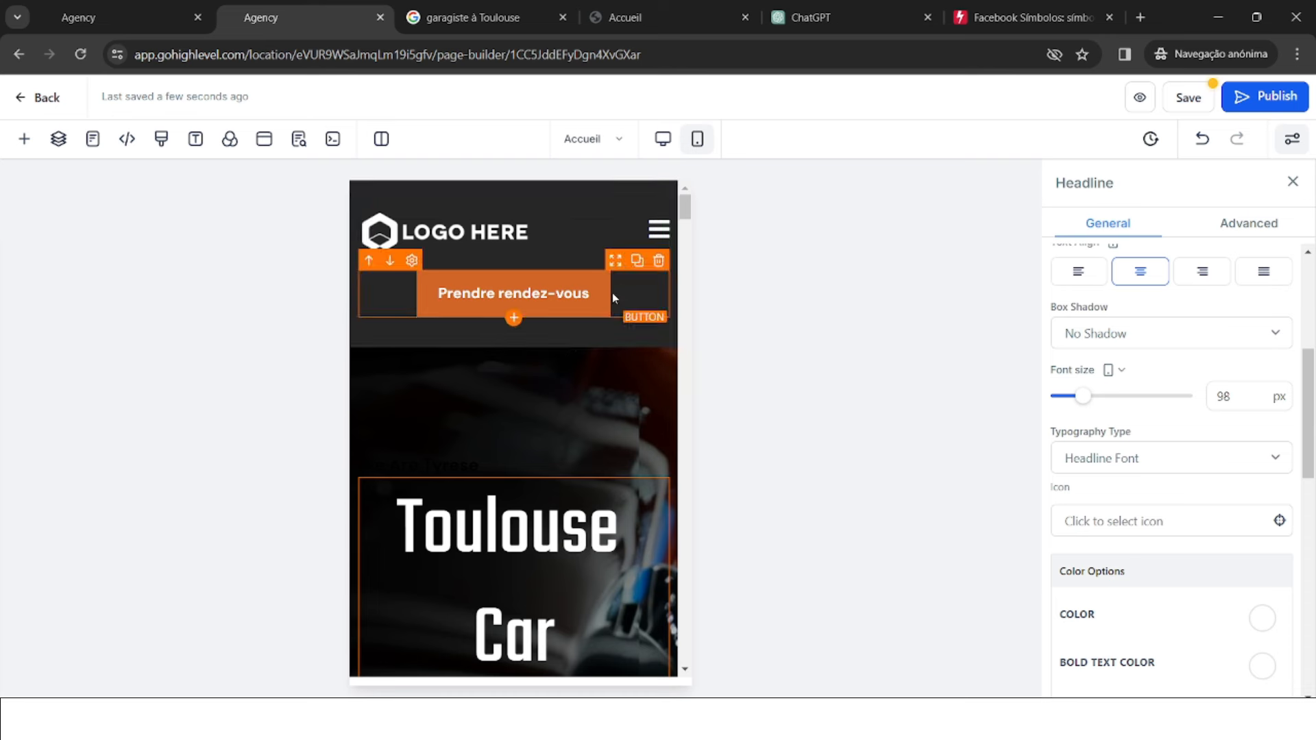
- Set the "Toulouse Car" headline's mobile font size to 50 px and save the Accueil page
{"action": "scroll", "coordinate": [613, 298], "scroll_direction": "down", "scroll_amount": 2}
{"action": "double_click", "coordinate": [1224, 396]}
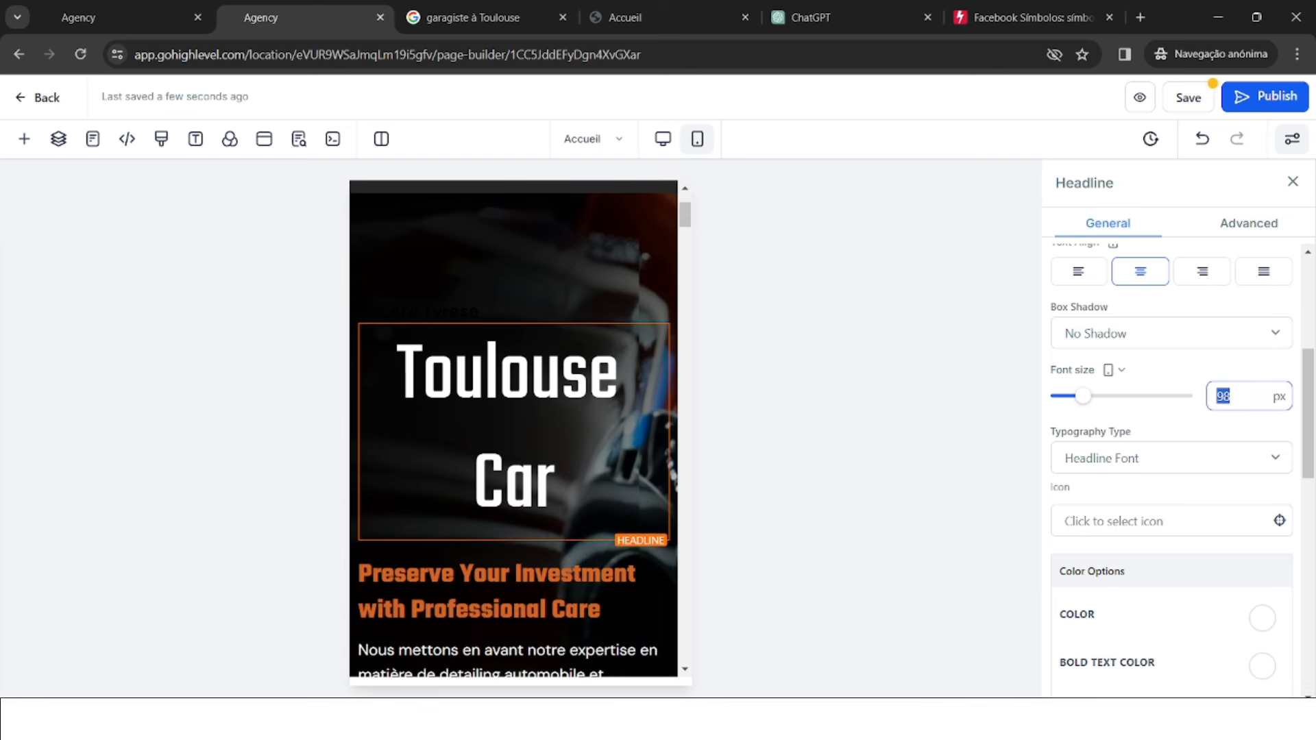
{"action": "type", "text": "50"}
{"action": "left_click", "coordinate": [1187, 98]}
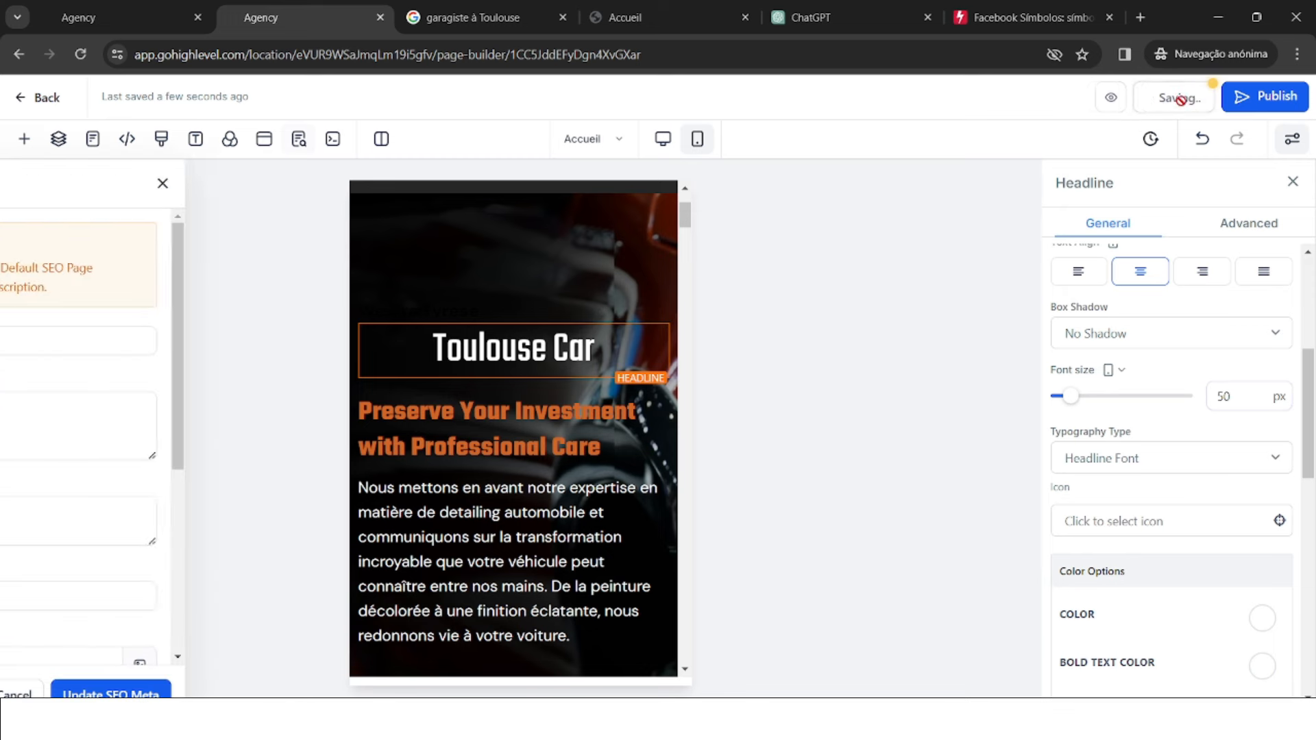
{"action": "left_click", "coordinate": [277, 185]}
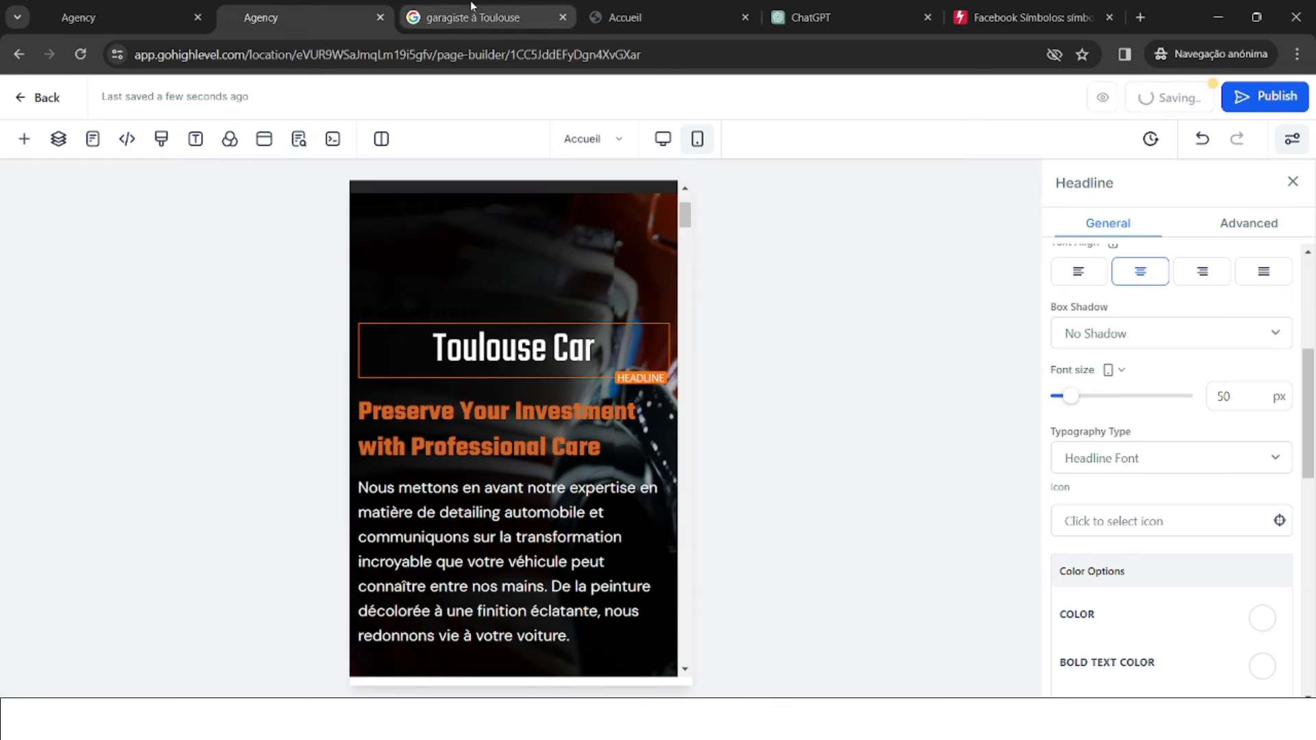
- Switch the page builder to the desktop view and exit it to the sub-account's Websites list
{"action": "left_click", "coordinate": [663, 139]}
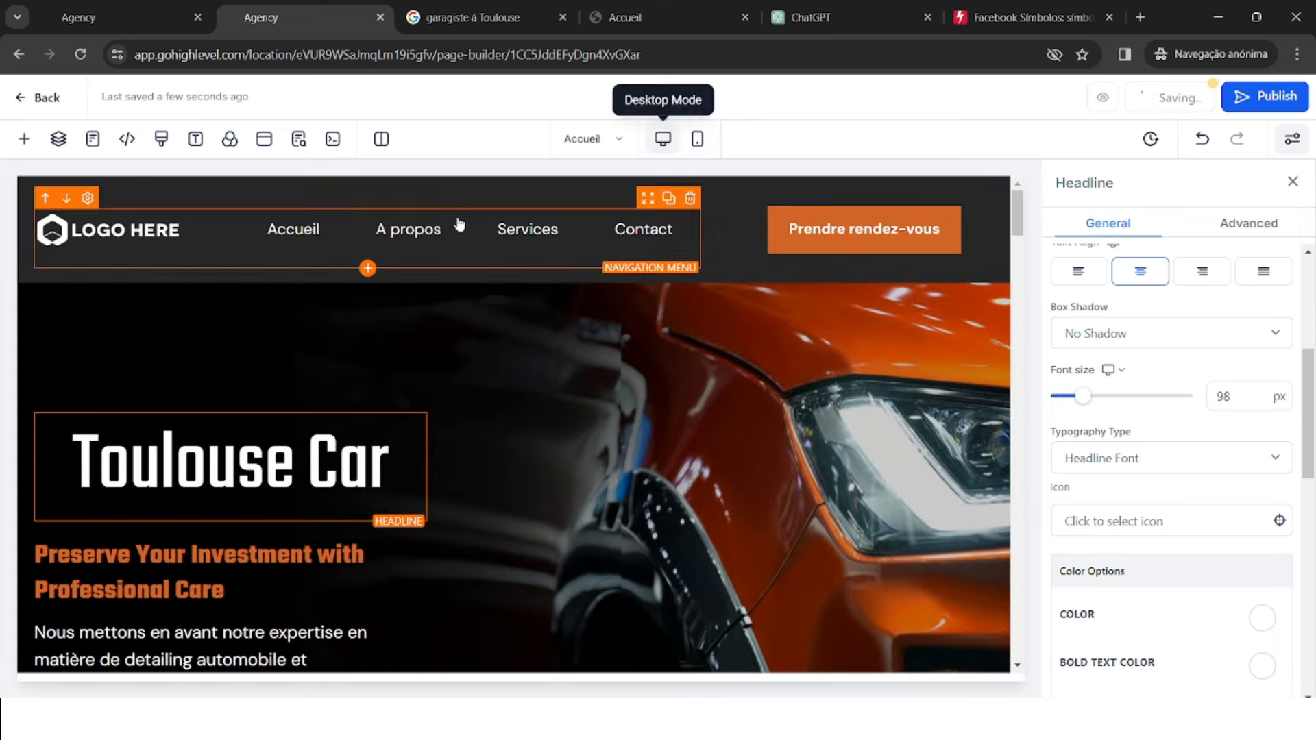
{"action": "left_click", "coordinate": [48, 99]}
{"action": "left_click", "coordinate": [797, 163]}
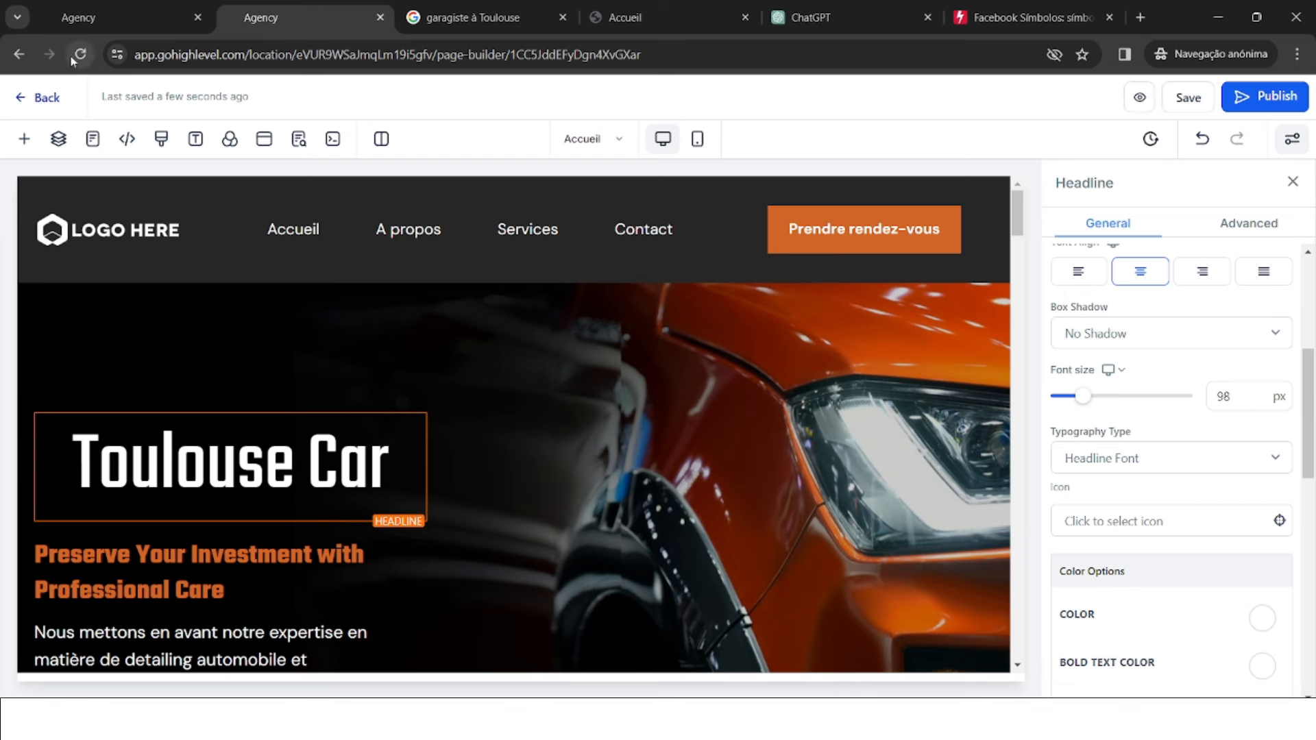
{"action": "left_click", "coordinate": [40, 101]}
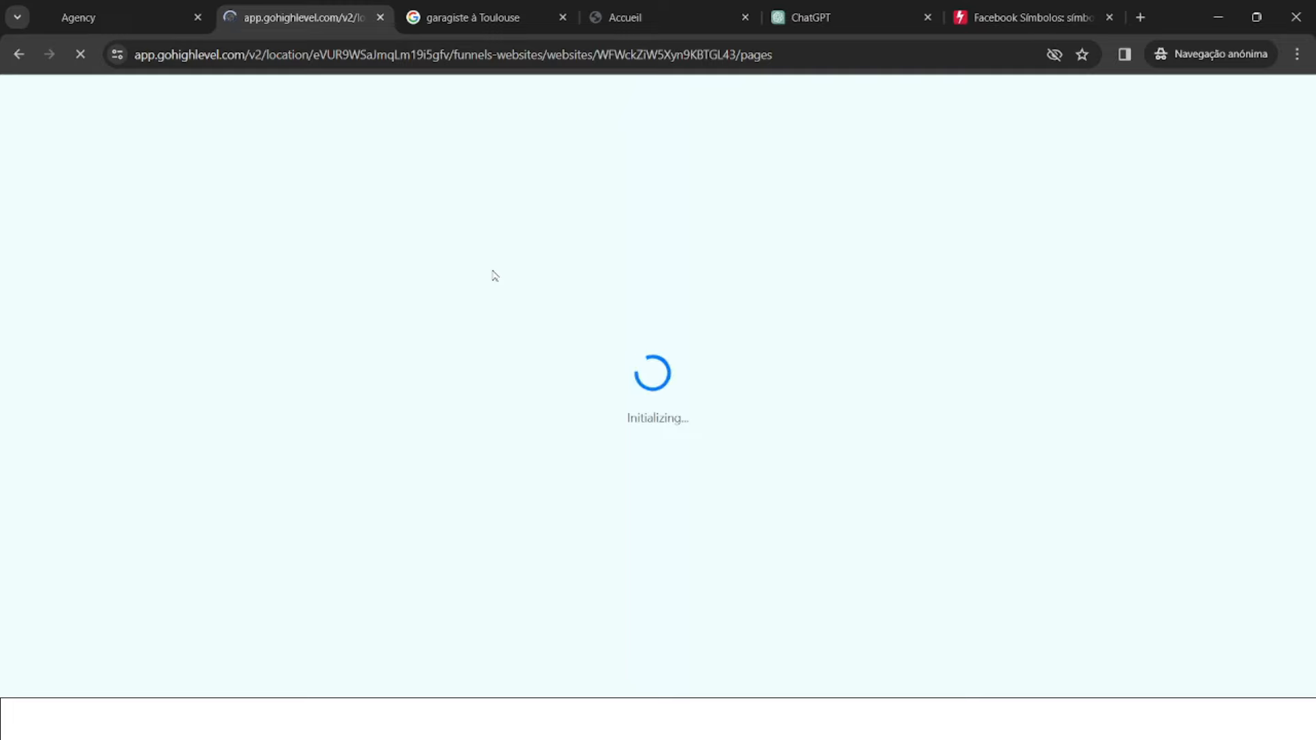
{"action": "left_click", "coordinate": [474, 23]}
{"action": "left_click", "coordinate": [330, 6]}
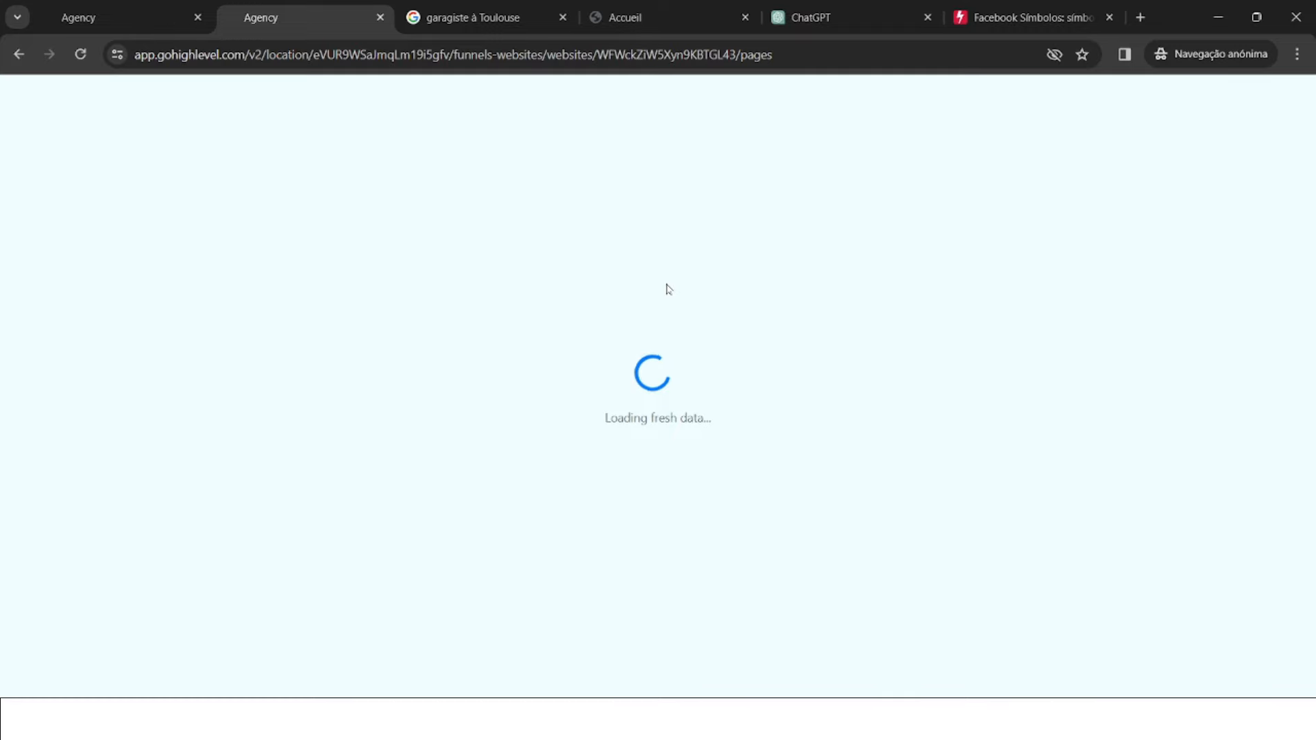
{"action": "left_click", "coordinate": [130, 8]}
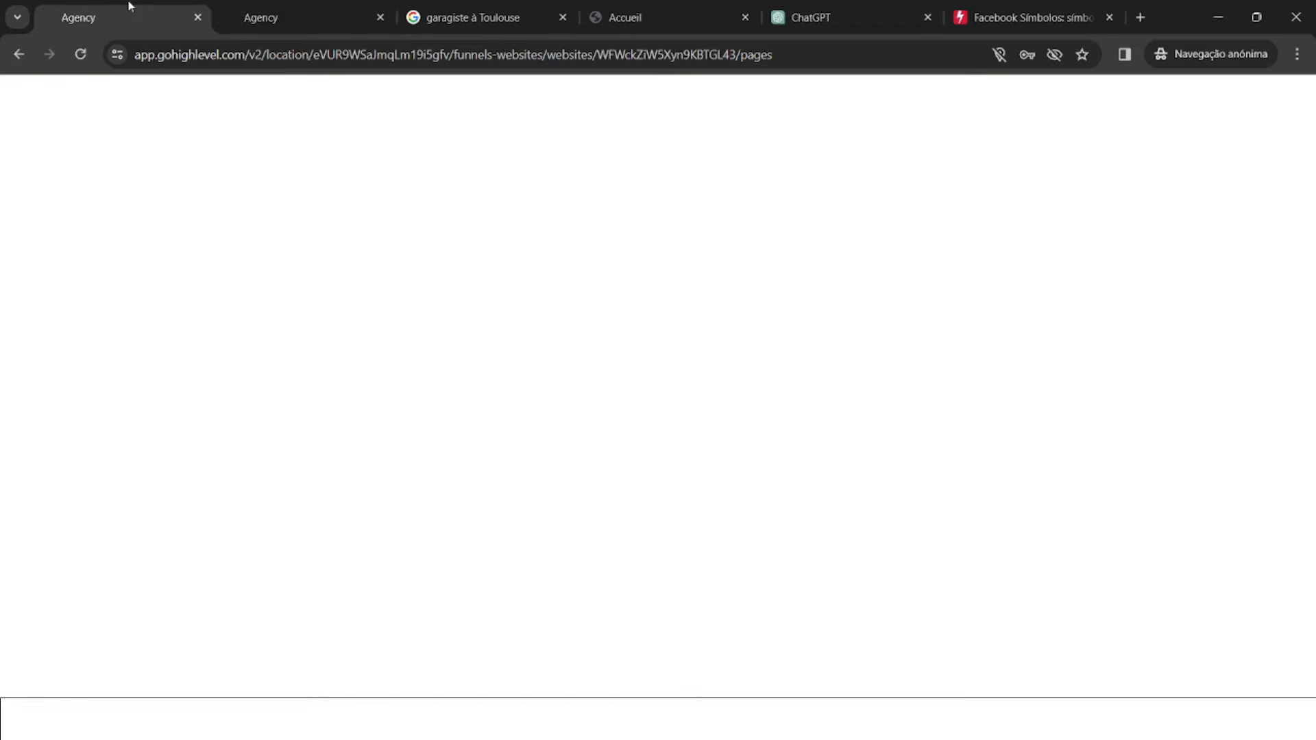
{"action": "left_click", "coordinate": [290, 3]}
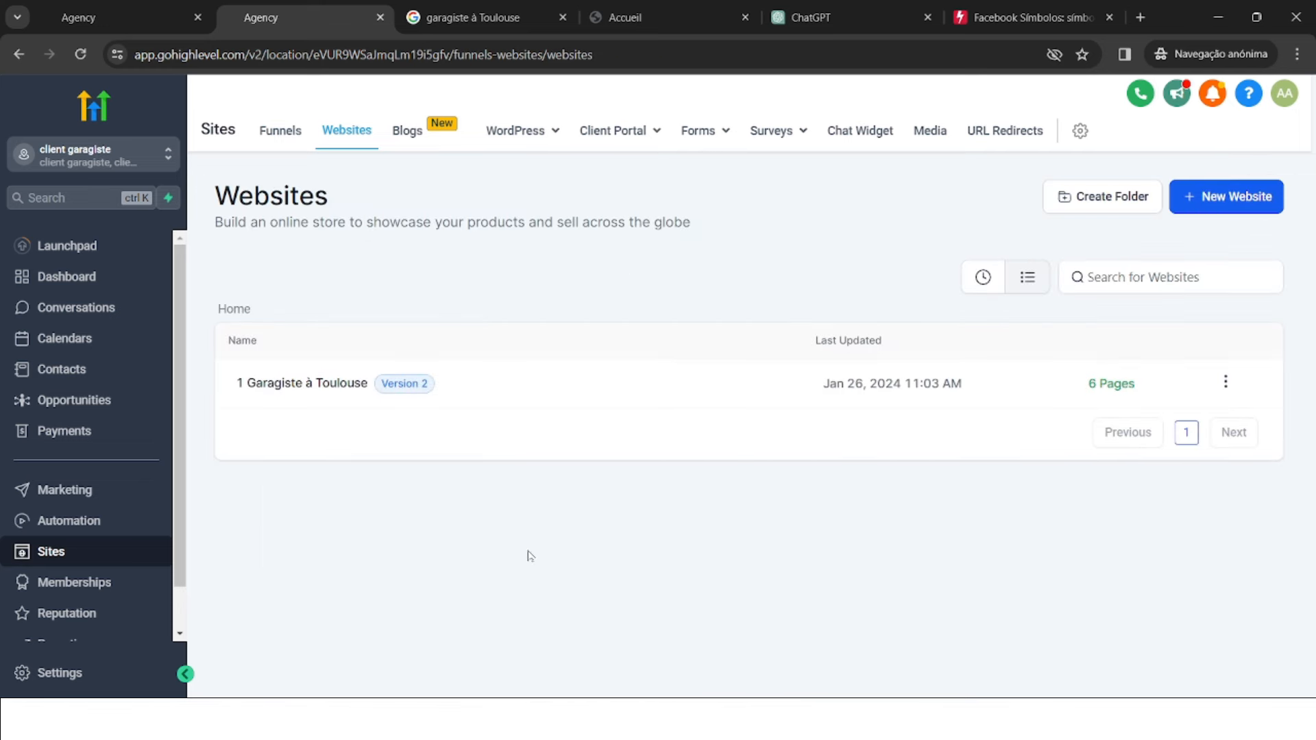
- Clone the "1 Garagiste à Toulouse" website within the client garagiste location under the name "2 Garagiste à Toulouse Copy"
{"action": "left_click", "coordinate": [1224, 383]}
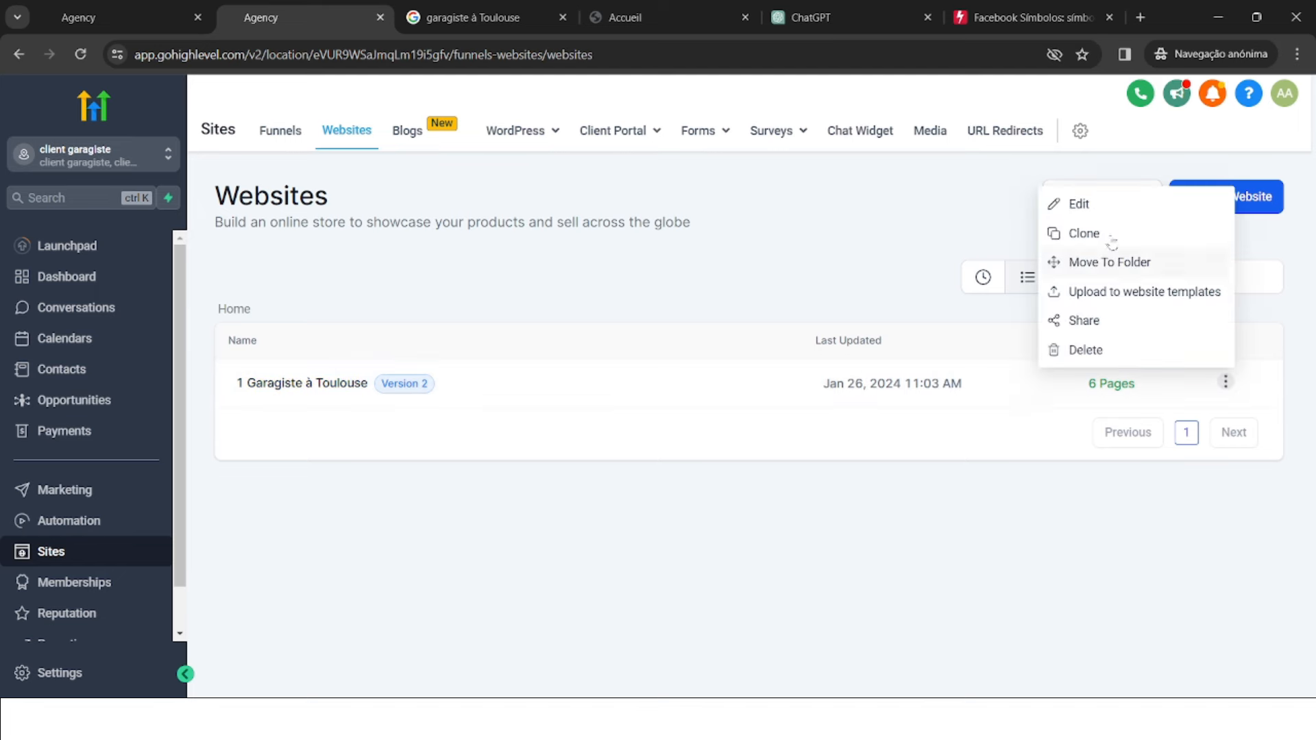
{"action": "left_click", "coordinate": [1085, 234]}
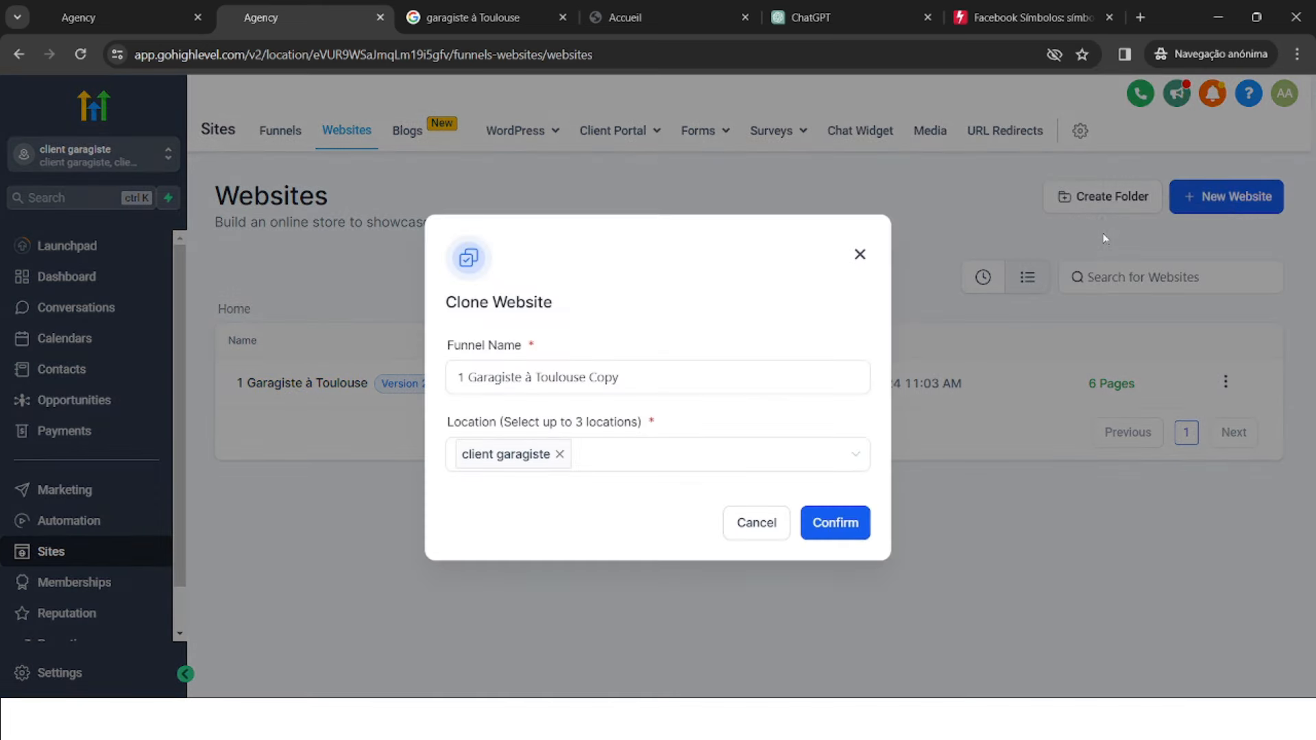
{"action": "left_click", "coordinate": [562, 370]}
{"action": "key", "text": "BackSpace"}
{"action": "type", "text": "2"}
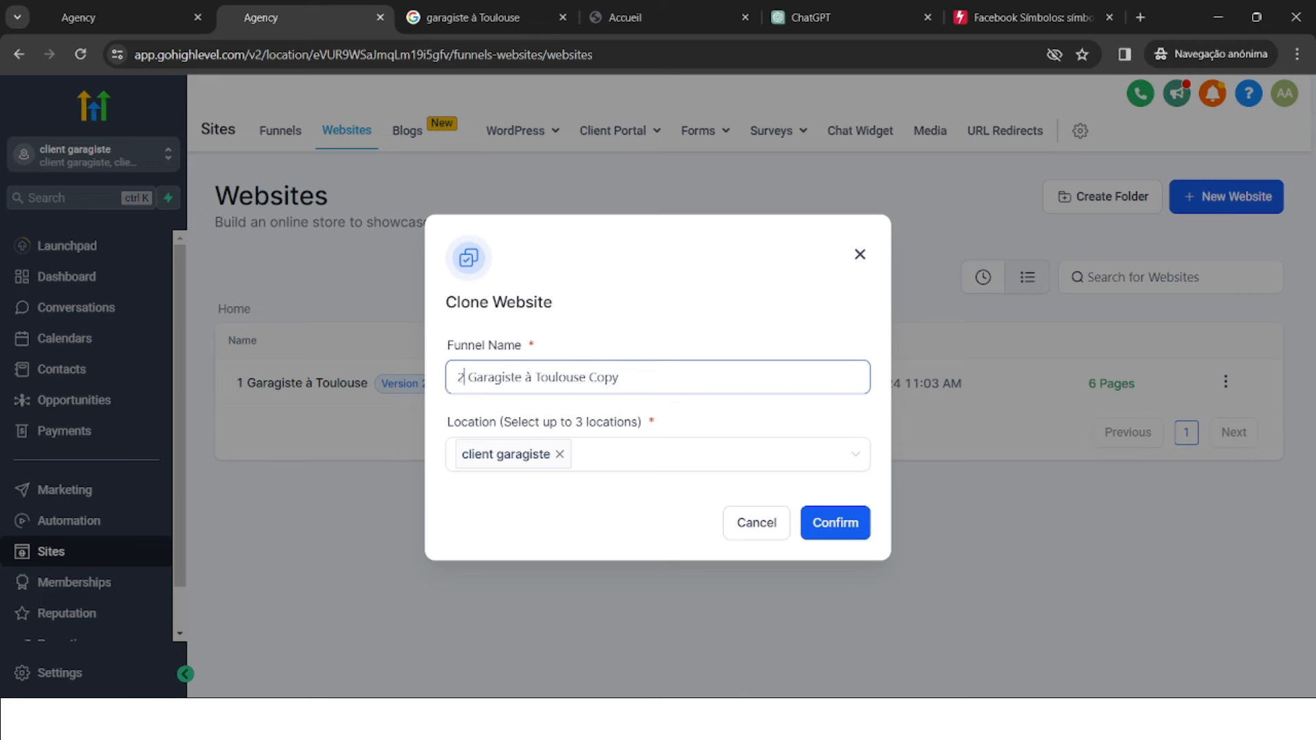
{"action": "left_click", "coordinate": [805, 526]}
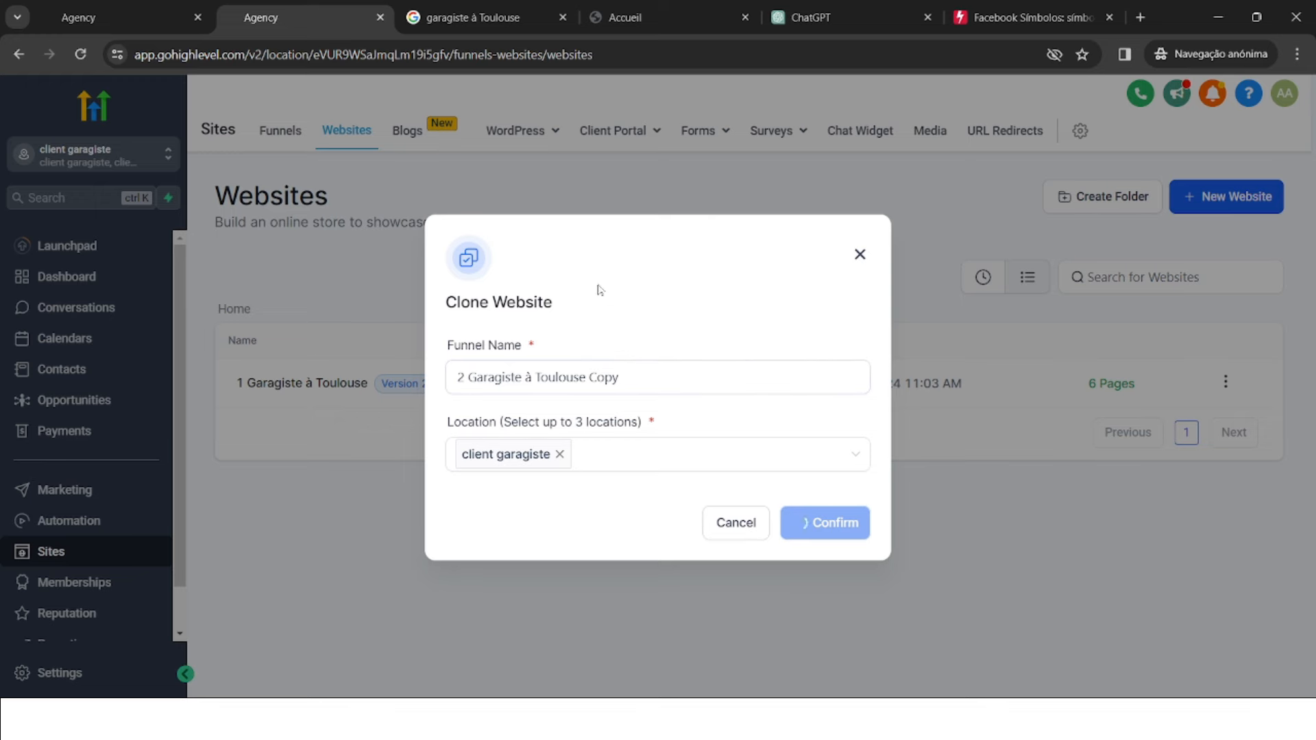
- Return to the Google results for "garagiste à toulouse" and look through the garages listed around Toulouse Car
{"action": "left_click", "coordinate": [497, 26]}
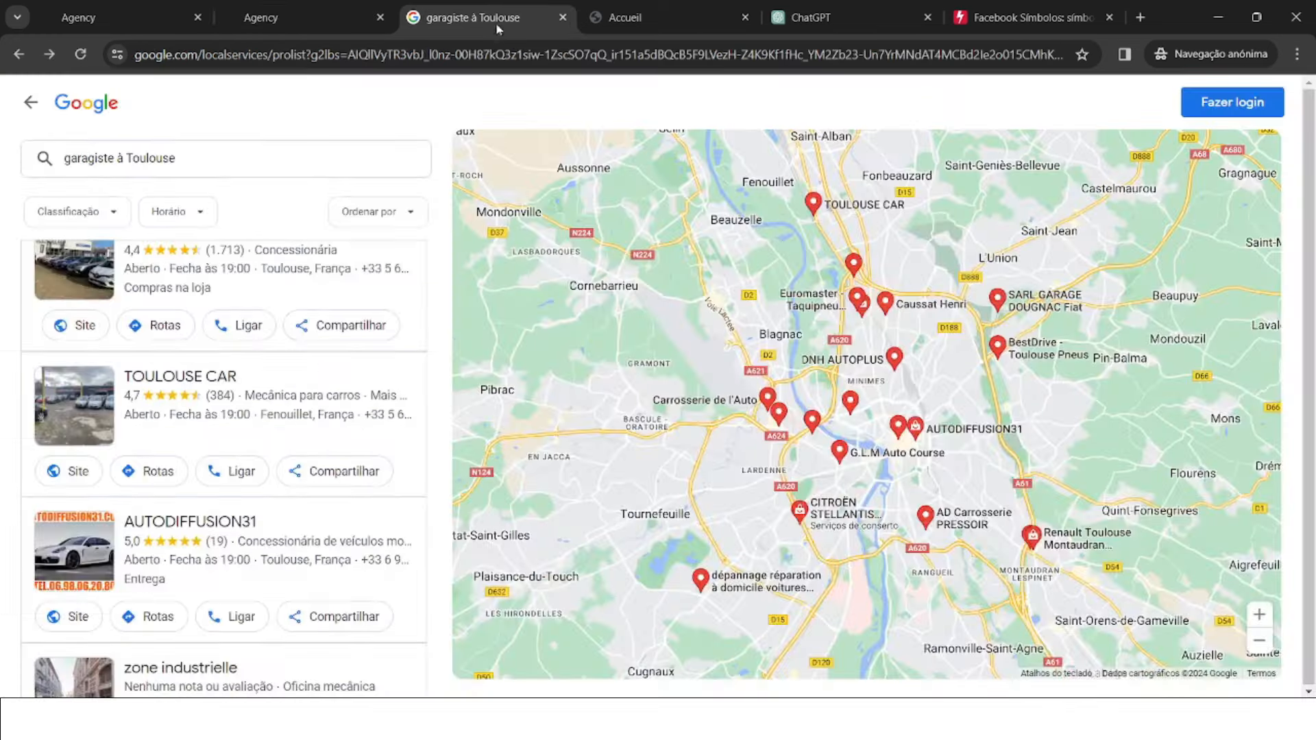
{"action": "left_click", "coordinate": [644, 17]}
{"action": "left_click", "coordinate": [19, 55]}
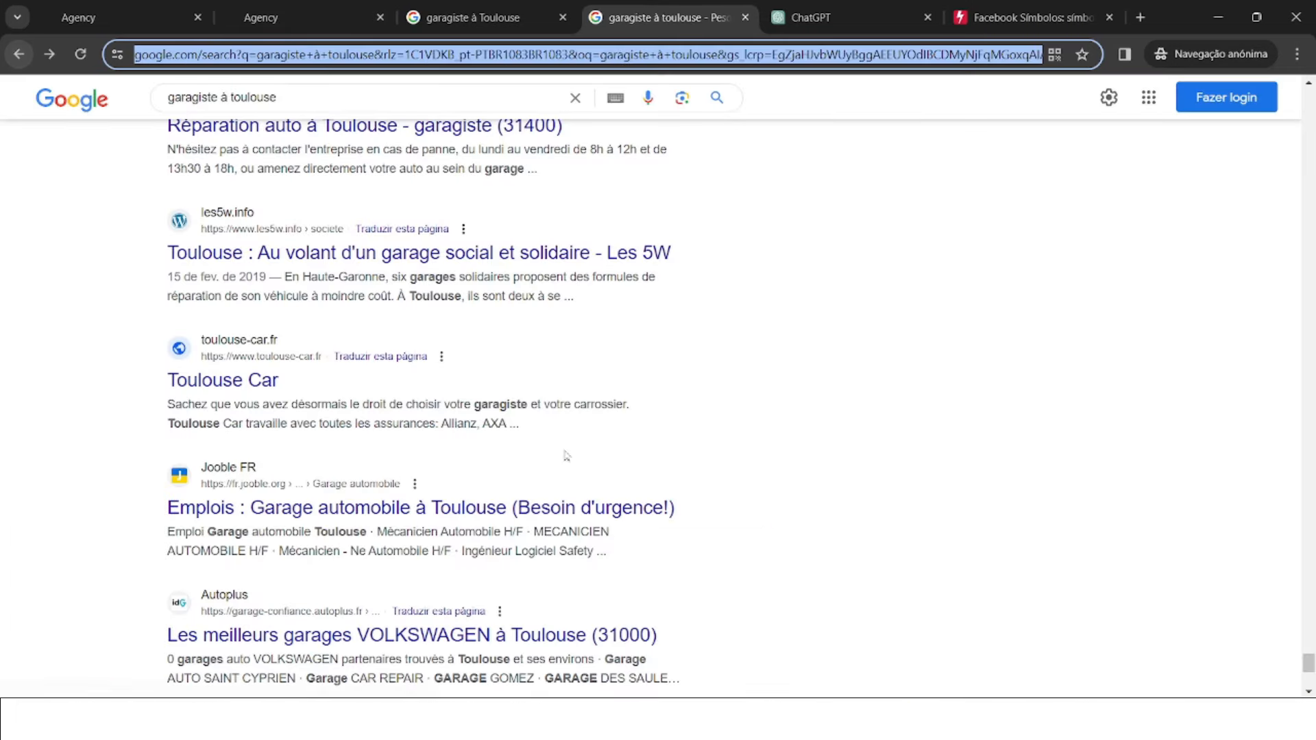
{"action": "scroll", "coordinate": [291, 494], "scroll_direction": "up", "scroll_amount": 2}
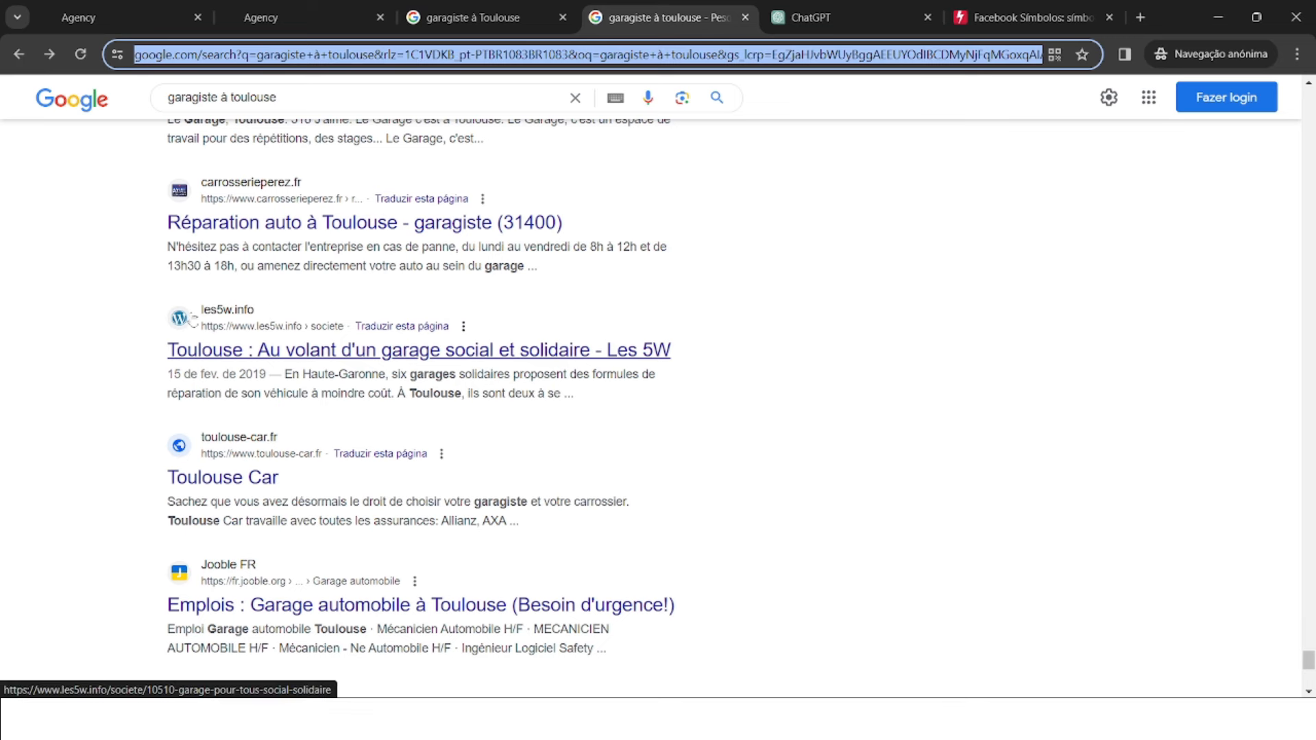
{"action": "scroll", "coordinate": [195, 320], "scroll_direction": "up", "scroll_amount": 2}
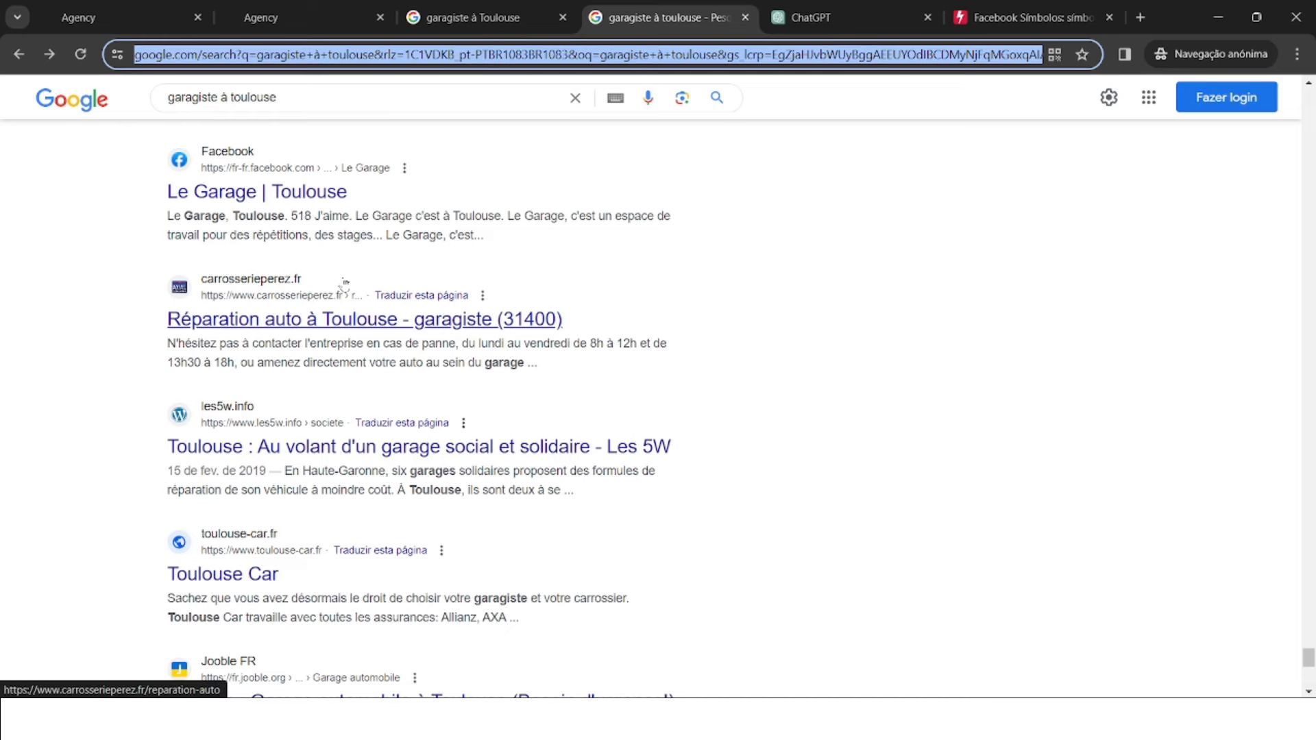
{"action": "scroll", "coordinate": [348, 295], "scroll_direction": "up", "scroll_amount": 3}
{"action": "scroll", "coordinate": [365, 363], "scroll_direction": "up", "scroll_amount": 2}
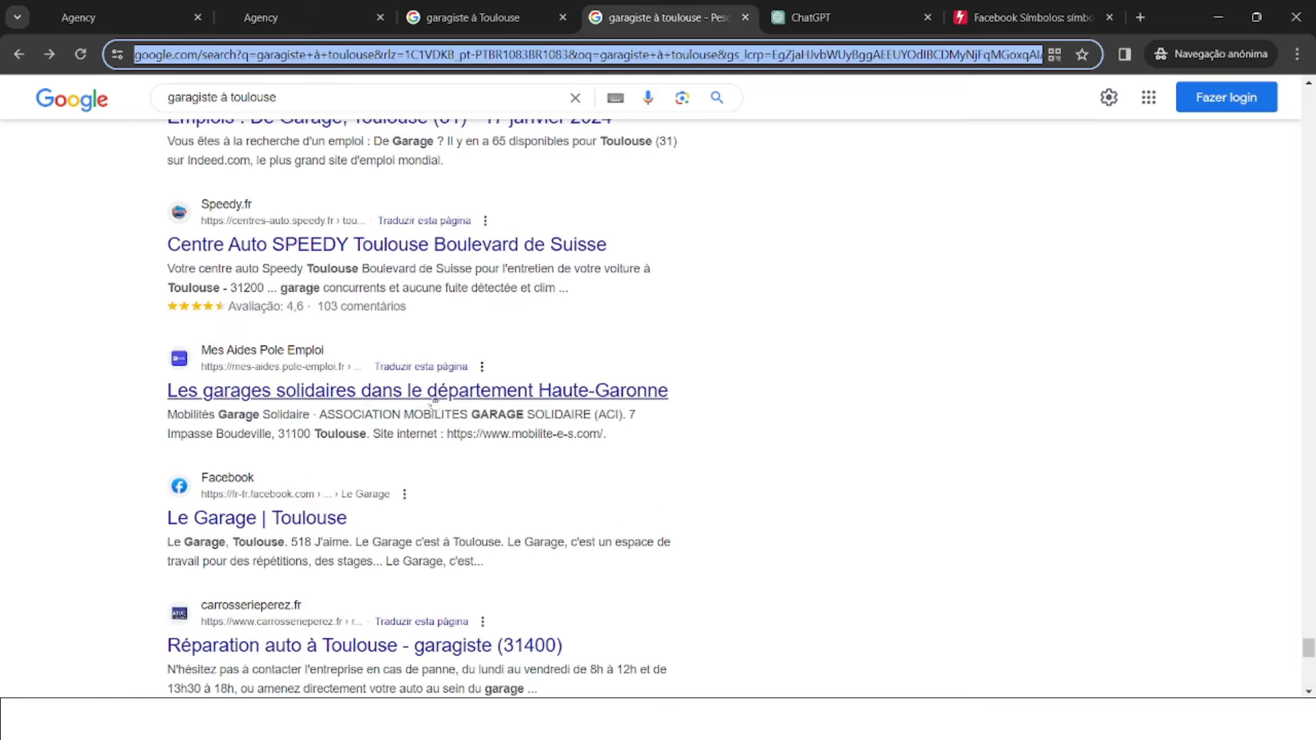
- Check the cloned site in the Websites list and review the garage outreach message in the ChatGPT conversation
{"action": "left_click", "coordinate": [364, 19]}
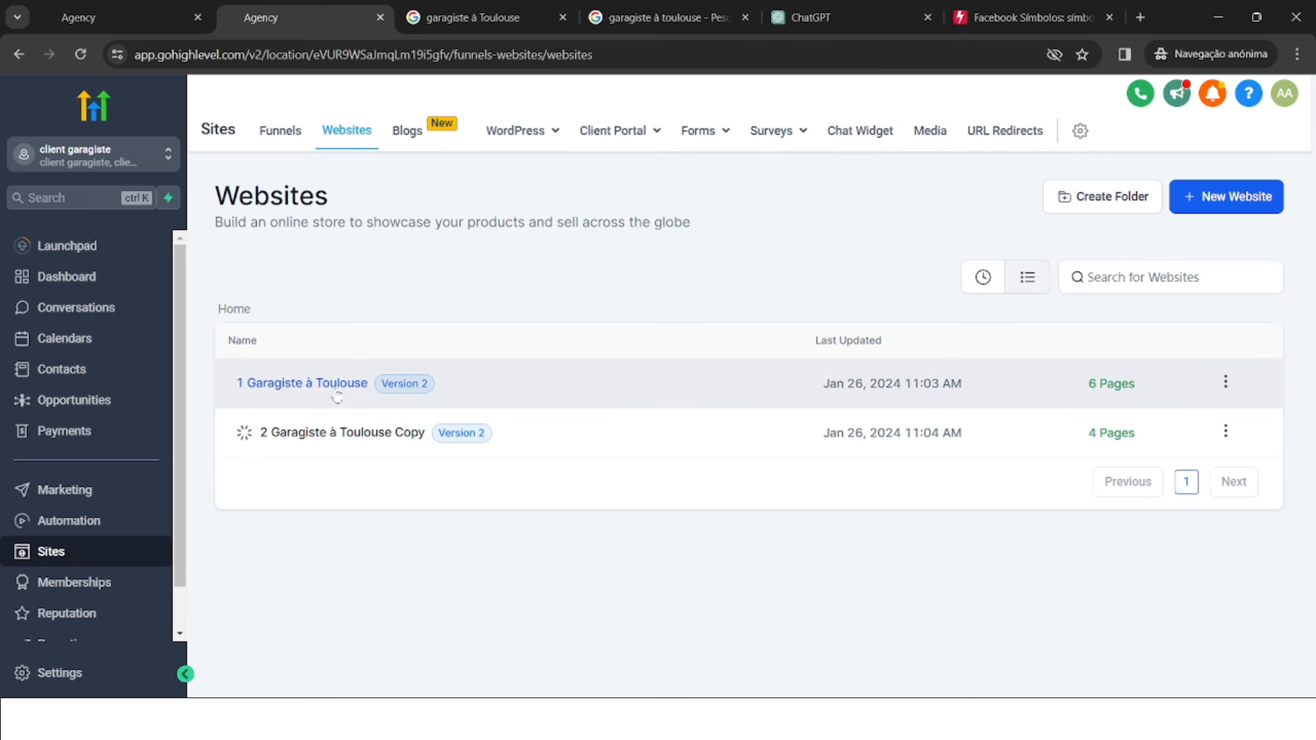
{"action": "left_click", "coordinate": [837, 12]}
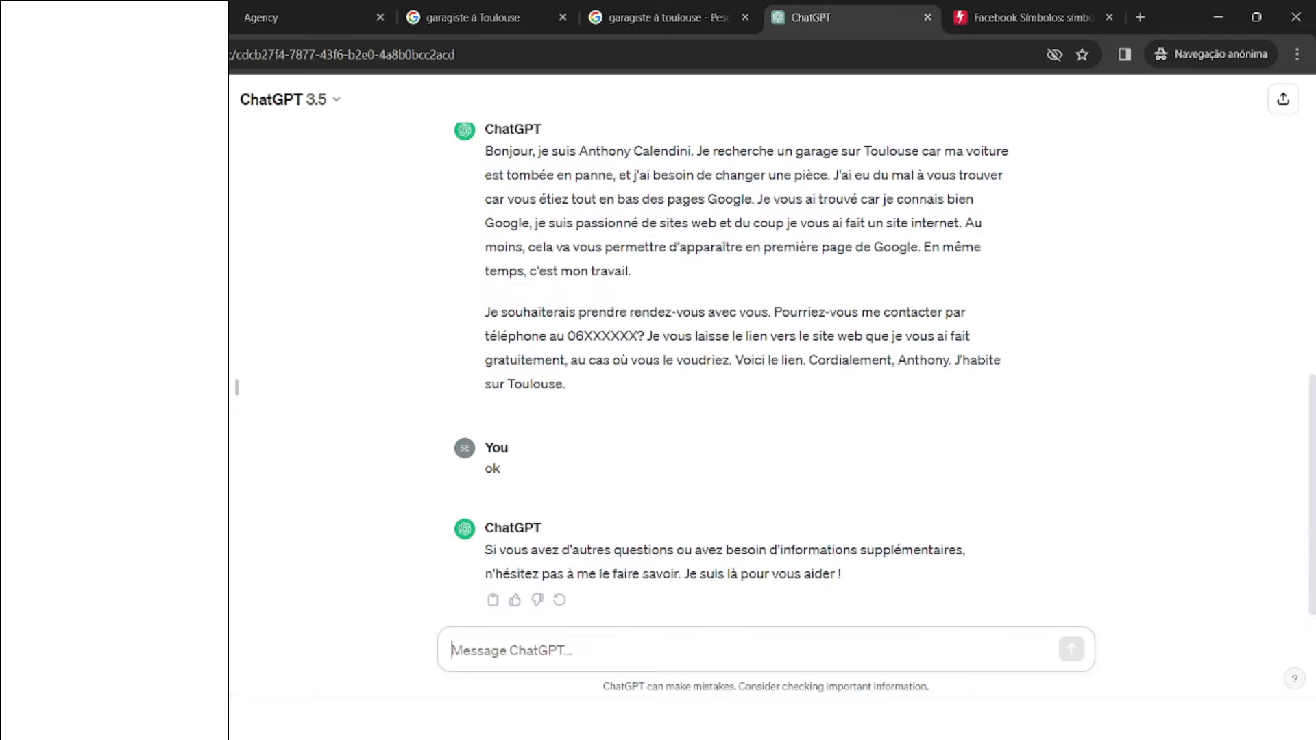
{"action": "scroll", "coordinate": [787, 461], "scroll_direction": "down", "scroll_amount": 2}
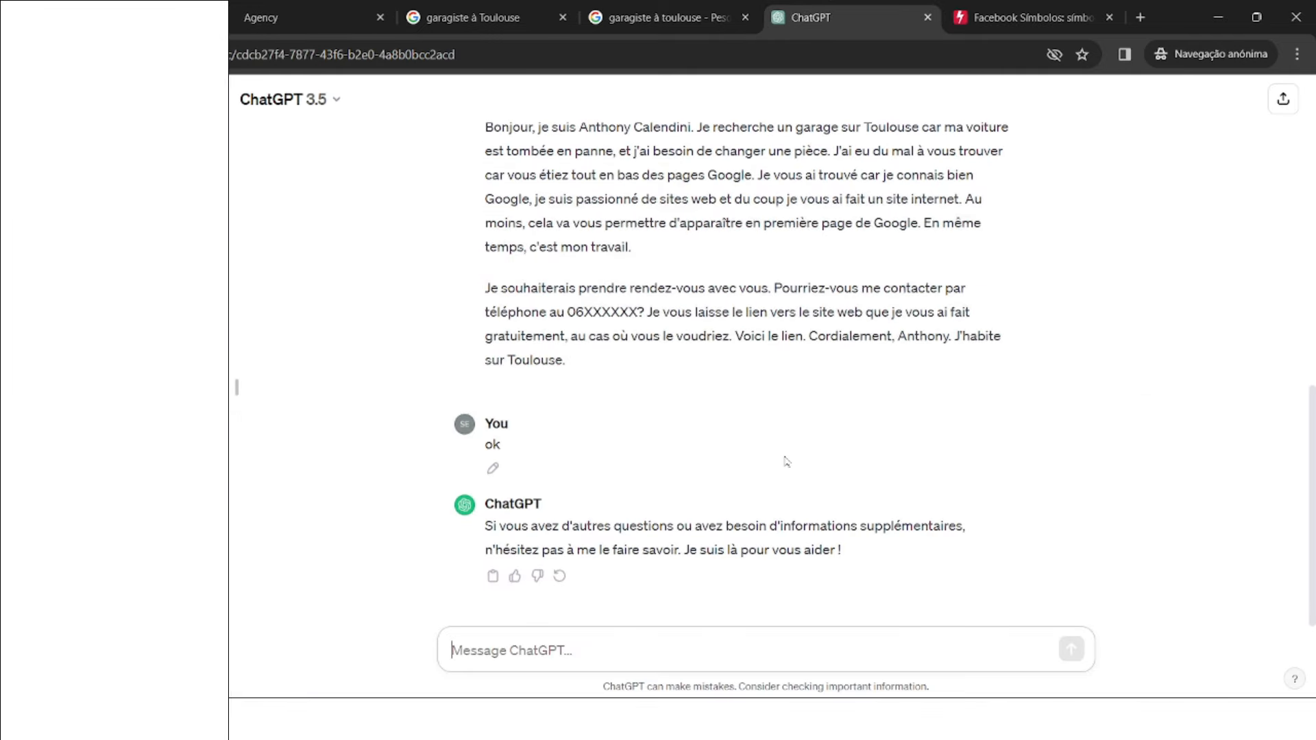
{"action": "scroll", "coordinate": [787, 461], "scroll_direction": "up", "scroll_amount": 1}
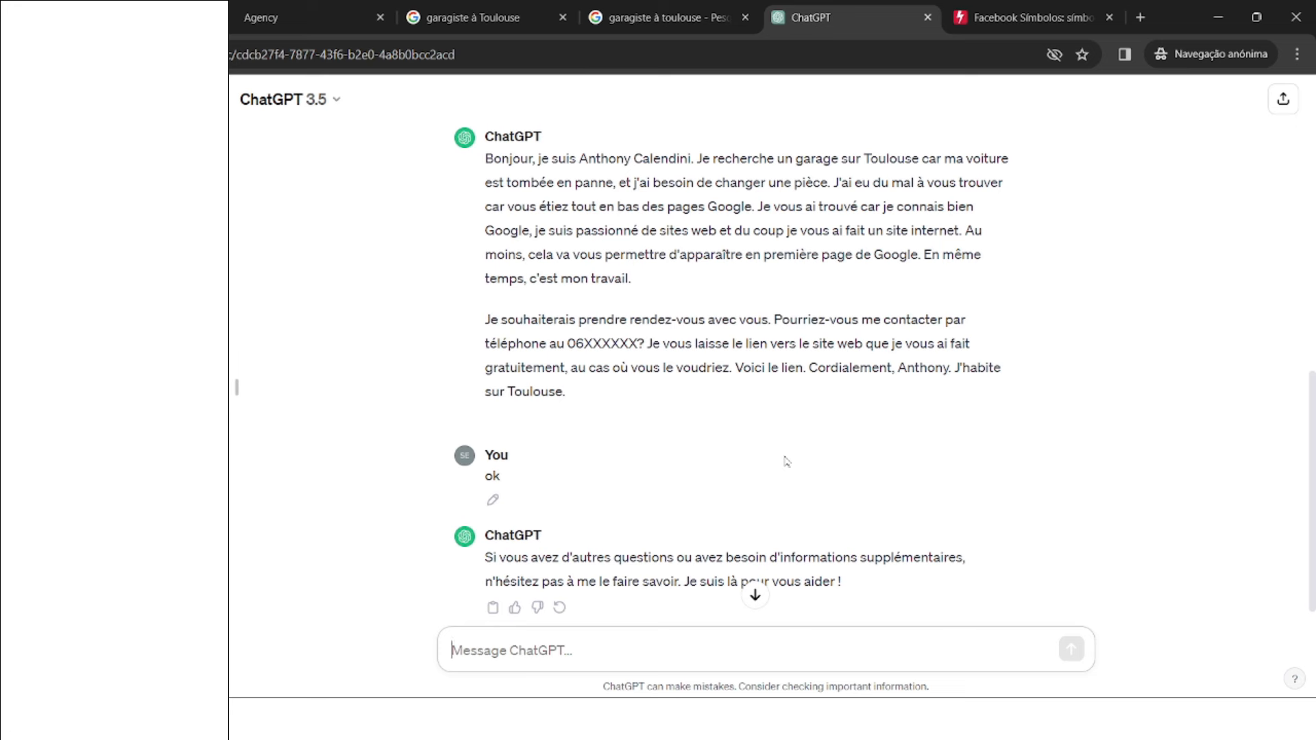